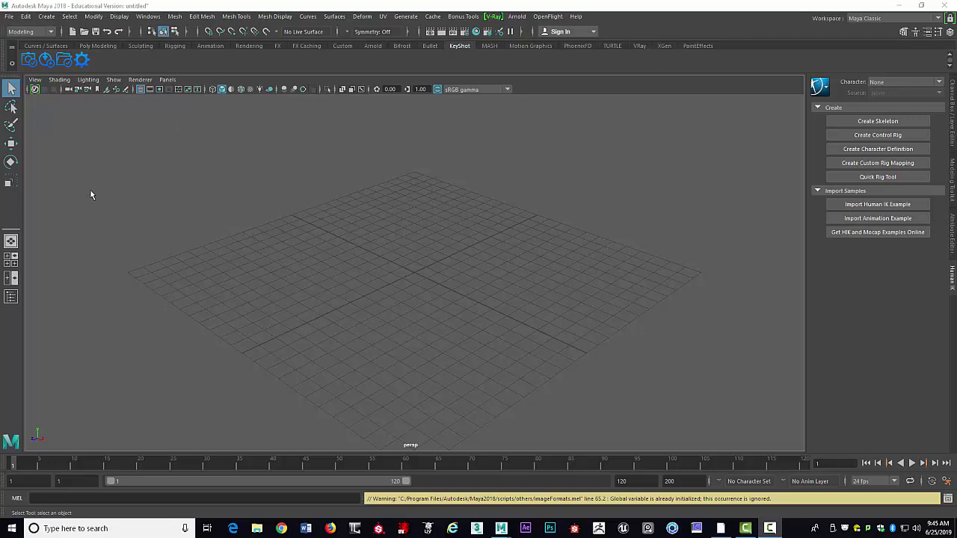
# Step: Create a polygon cube at the grid centre and frame it in the perspective view
pyautogui.click(101, 46)
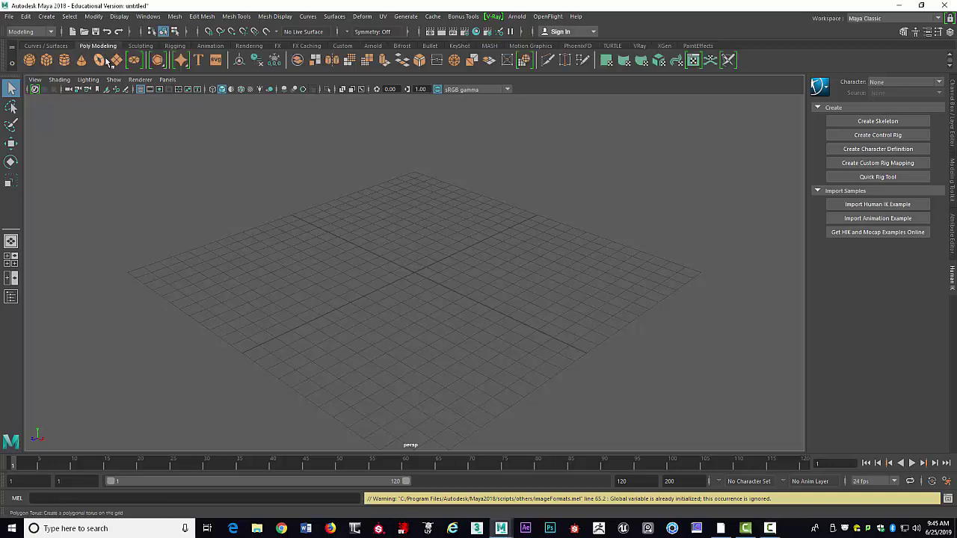
pyautogui.click(46, 60)
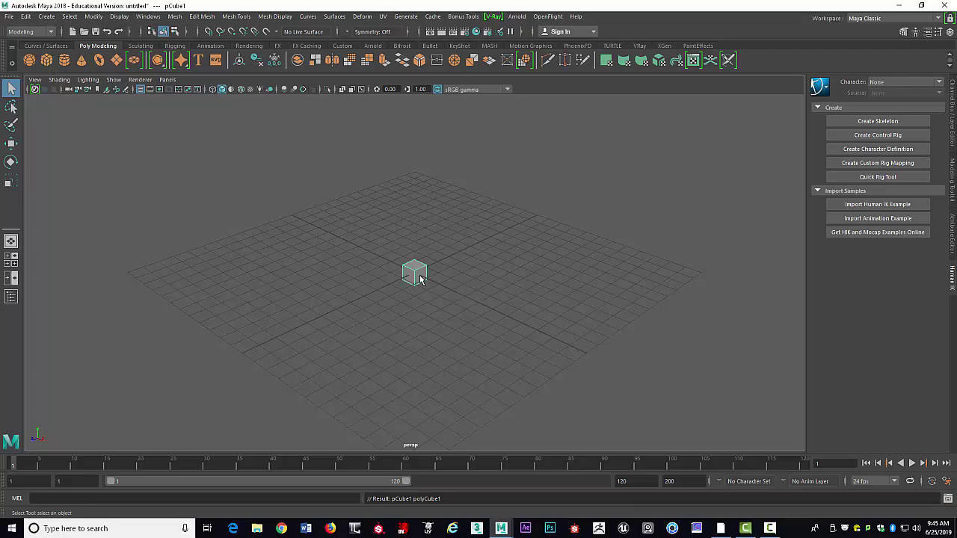
pyautogui.press('f')
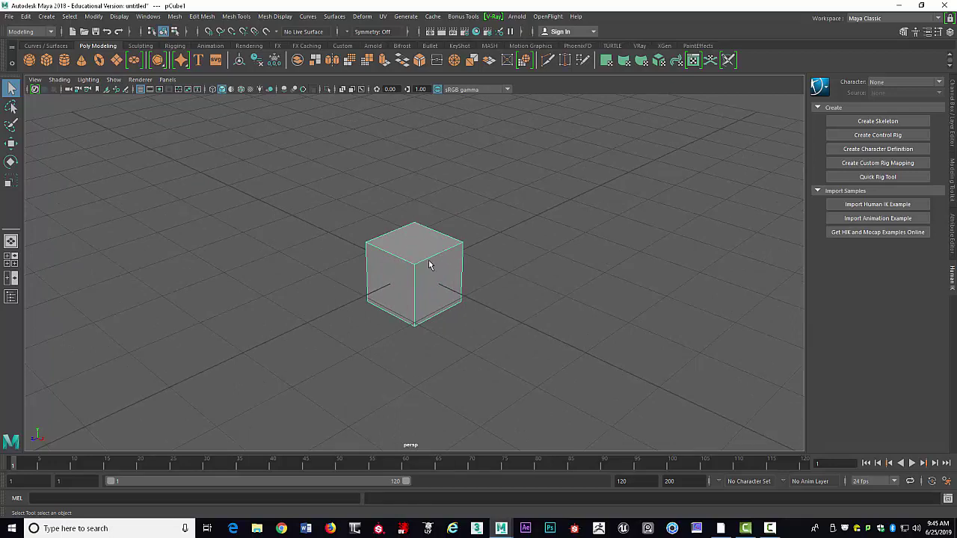
pyautogui.keyDown('alt'); pyautogui.moveTo(432, 263); pyautogui.dragTo(453, 258); pyautogui.keyUp('alt')
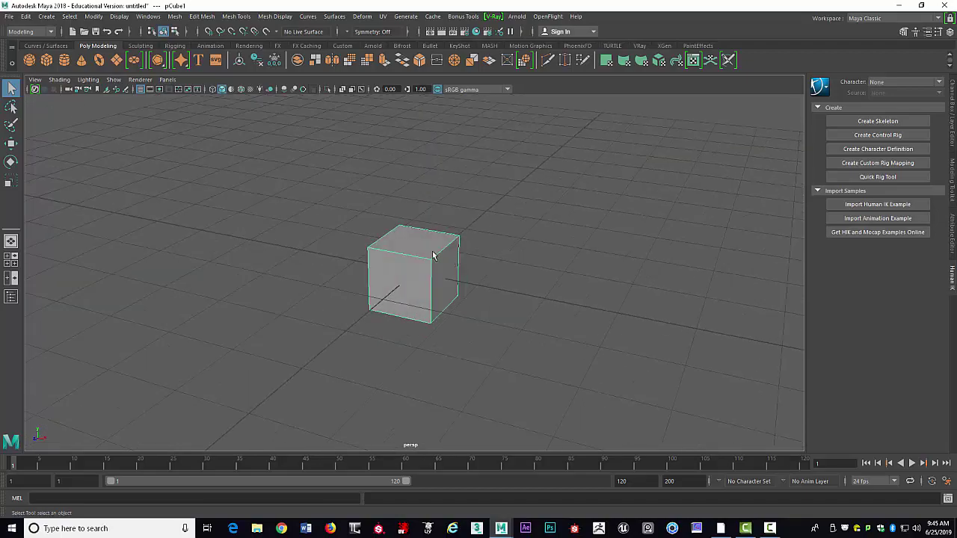
# Step: Insert an edge loop around the middle of the cube, halfway between its front and back faces
pyautogui.keyDown('shift'); pyautogui.moveTo(429, 252); pyautogui.dragTo(404, 264, button='right'); pyautogui.keyUp('shift')
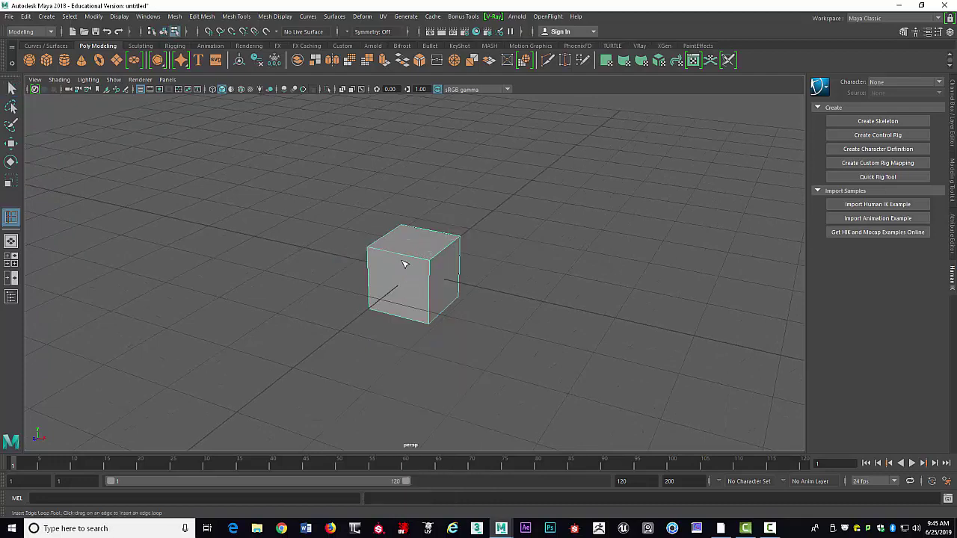
pyautogui.click(447, 252)
pyautogui.keyDown('alt'); pyautogui.moveTo(447, 251); pyautogui.dragTo(368, 274); pyautogui.keyUp('alt')
# Step: Scale the middle edge loop outward uniformly to about 1.8 times its size and check the shape in unsmoothed display
pyautogui.press('w')
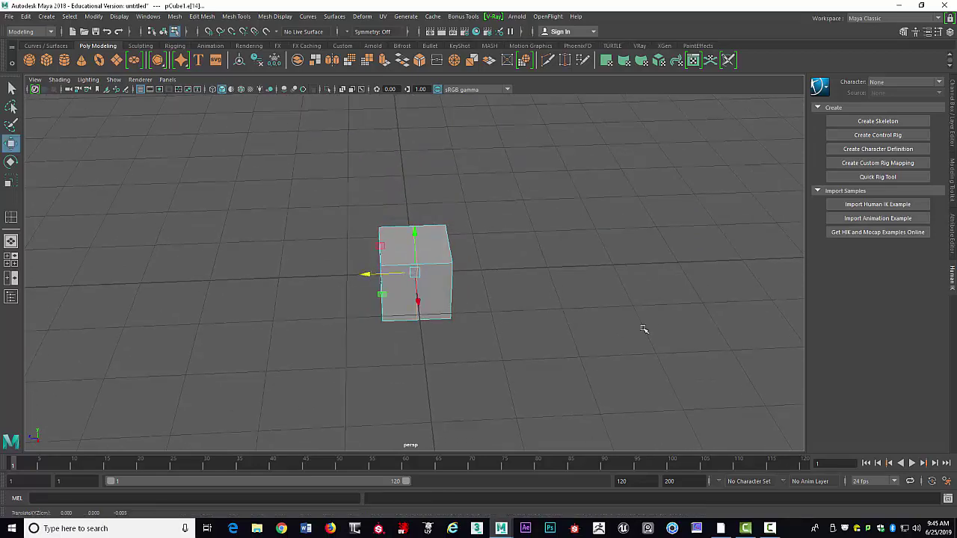
pyautogui.keyDown('alt'); pyautogui.moveTo(572, 295); pyautogui.dragTo(550, 280); pyautogui.keyUp('alt')
pyautogui.press('r')
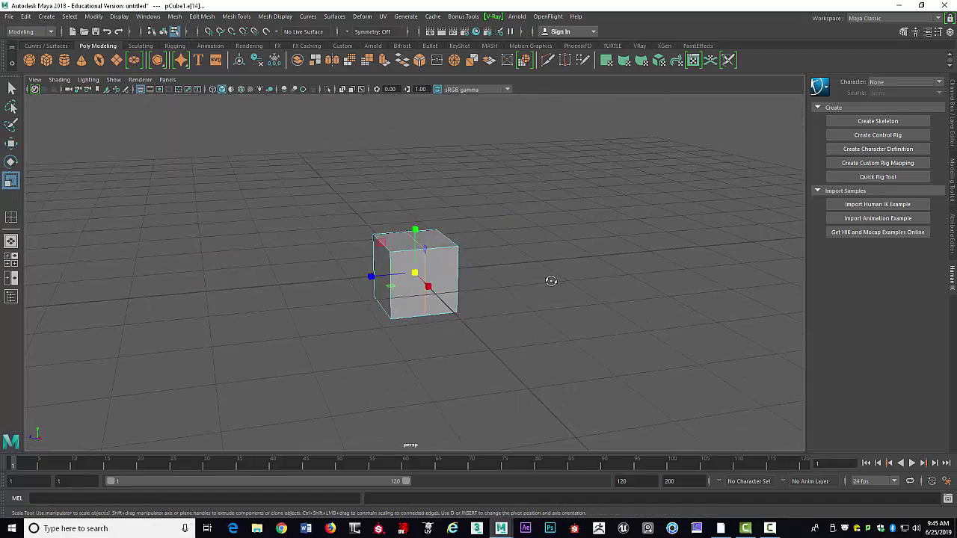
pyautogui.moveTo(415, 273); pyautogui.dragTo(449, 275)
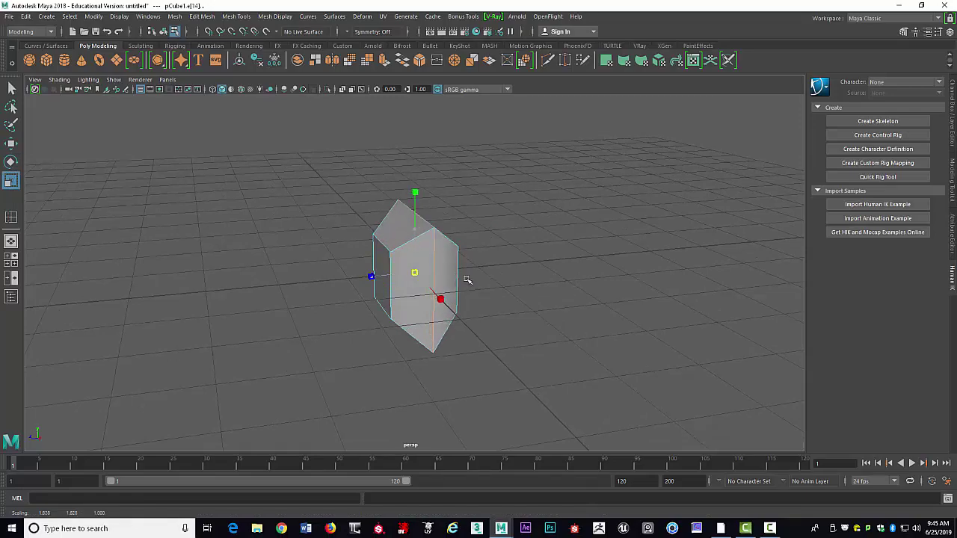
pyautogui.keyDown('alt'); pyautogui.moveTo(451, 286); pyautogui.dragTo(578, 279); pyautogui.keyUp('alt')
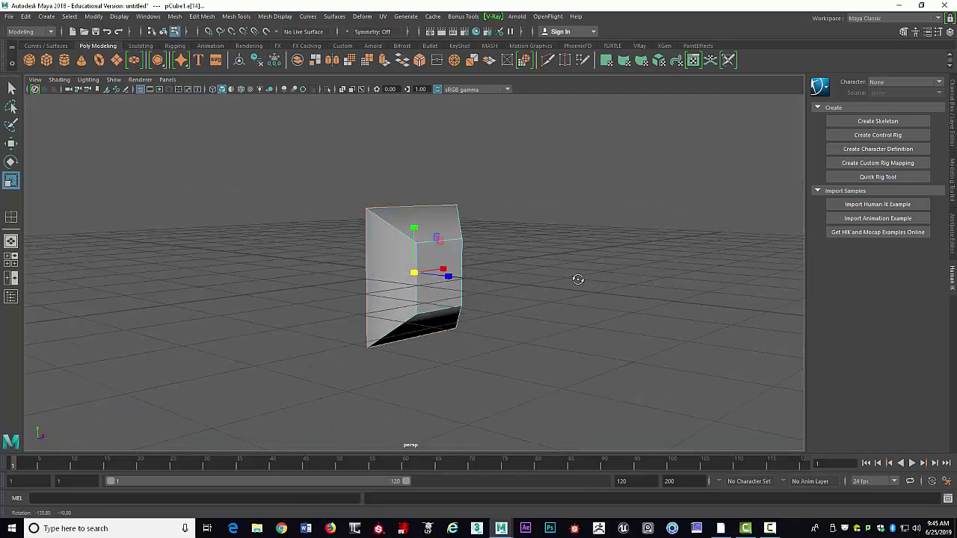
pyautogui.keyDown('alt'); pyautogui.moveTo(483, 277); pyautogui.dragTo(479, 242); pyautogui.keyUp('alt')
pyautogui.press('1')
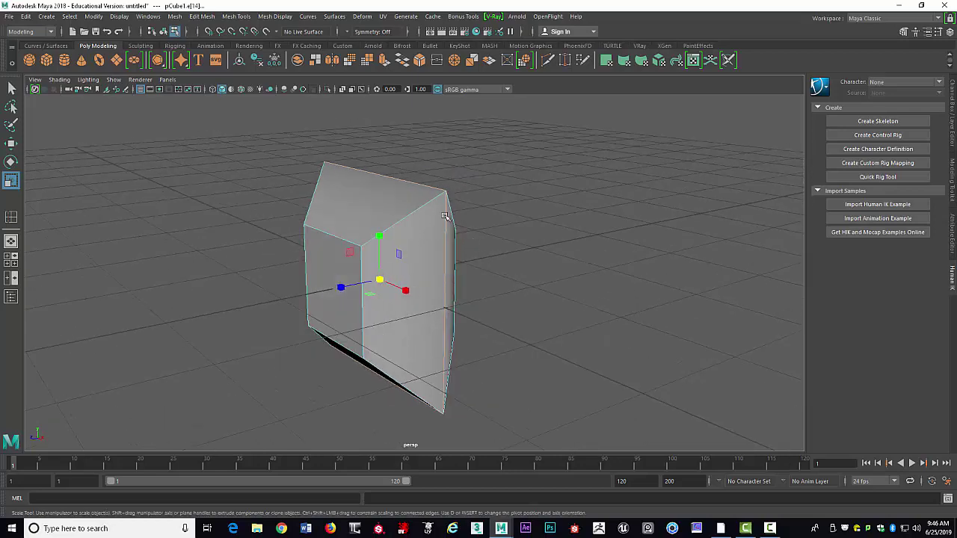
pyautogui.keyDown('alt'); pyautogui.moveTo(444, 216); pyautogui.dragTo(358, 188); pyautogui.keyUp('alt')
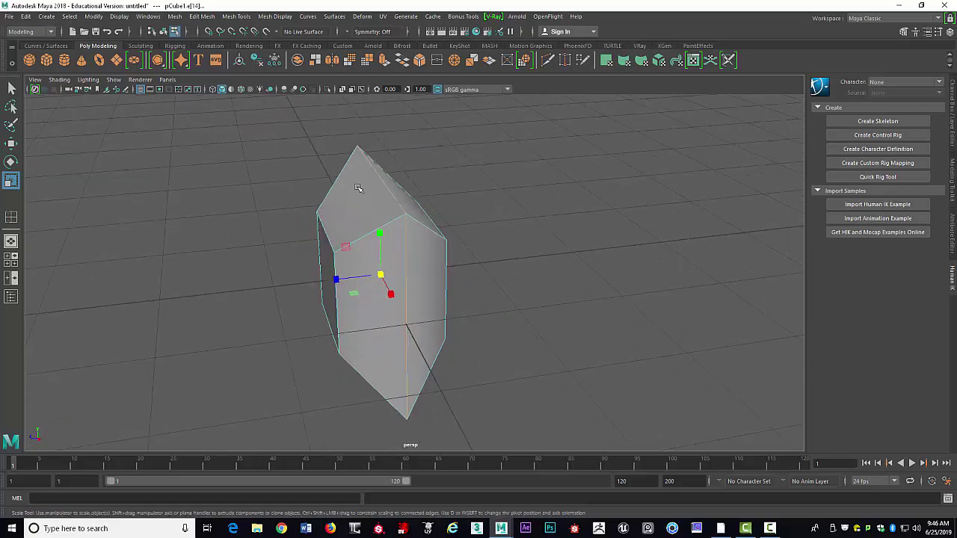
pyautogui.keyDown('alt'); pyautogui.moveTo(412, 207); pyautogui.dragTo(452, 219); pyautogui.keyUp('alt')
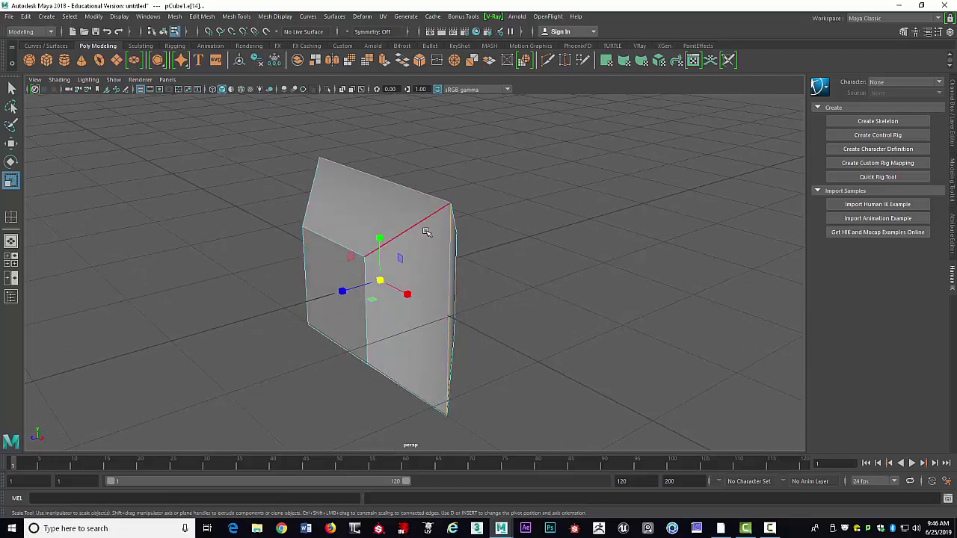
pyautogui.hotkey('ctrl', 'z')
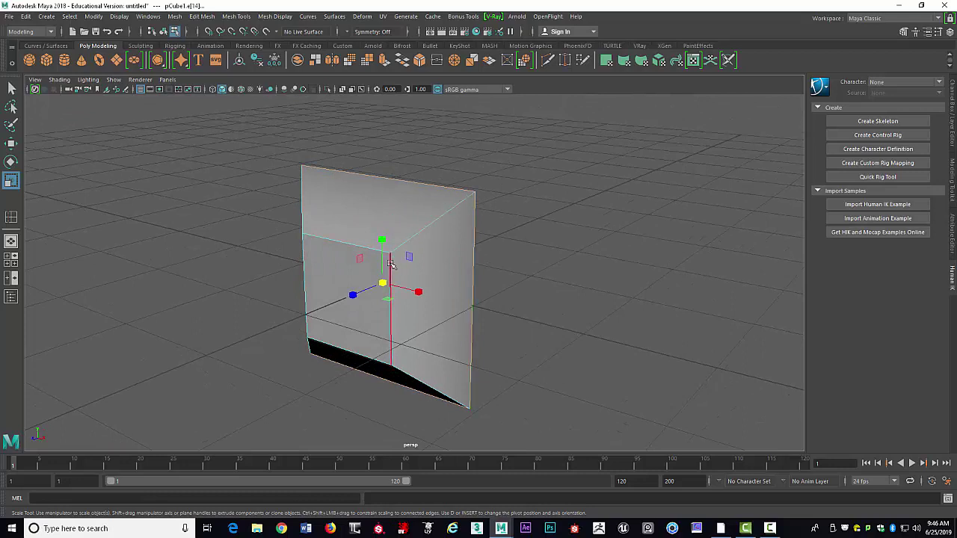
# Step: Insert four support edge loops close to the top, bottom and both side edges of the front face
pyautogui.moveTo(454, 224); pyautogui.dragTo(449, 283, button='right')
pyautogui.keyDown('shift'); pyautogui.moveTo(458, 231); pyautogui.dragTo(411, 244, button='right'); pyautogui.keyUp('shift')
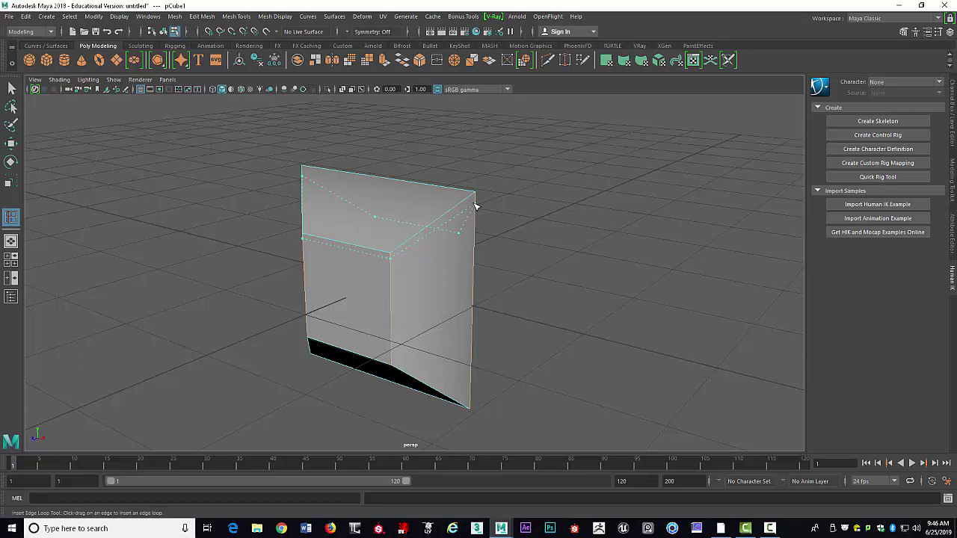
pyautogui.click(474, 206)
pyautogui.click(458, 190)
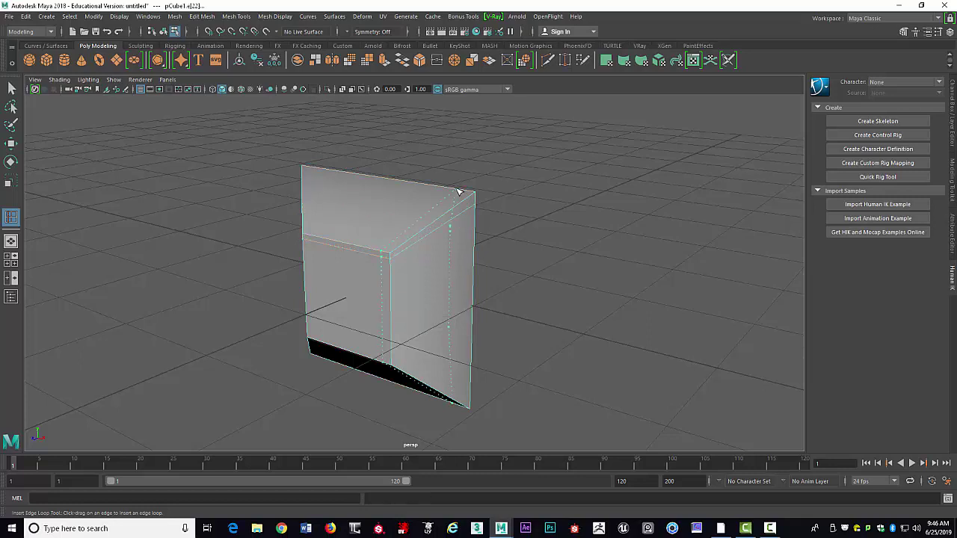
pyautogui.moveTo(460, 192); pyautogui.dragTo(391, 275)
pyautogui.moveTo(314, 239); pyautogui.dragTo(365, 230)
pyautogui.keyDown('alt'); pyautogui.moveTo(440, 250); pyautogui.dragTo(434, 231); pyautogui.keyUp('alt')
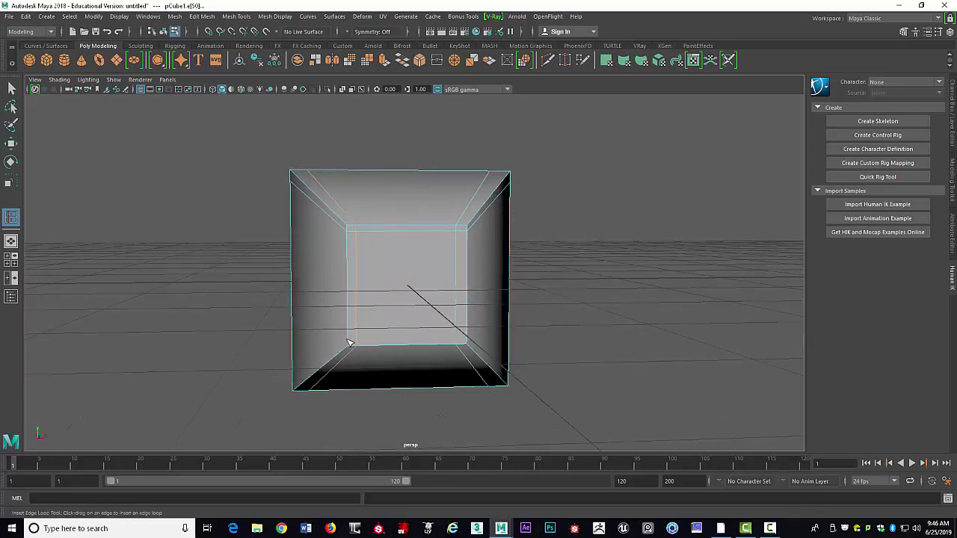
pyautogui.moveTo(348, 342); pyautogui.dragTo(375, 339)
pyautogui.keyDown('alt'); pyautogui.moveTo(489, 257); pyautogui.dragTo(452, 263); pyautogui.keyUp('alt')
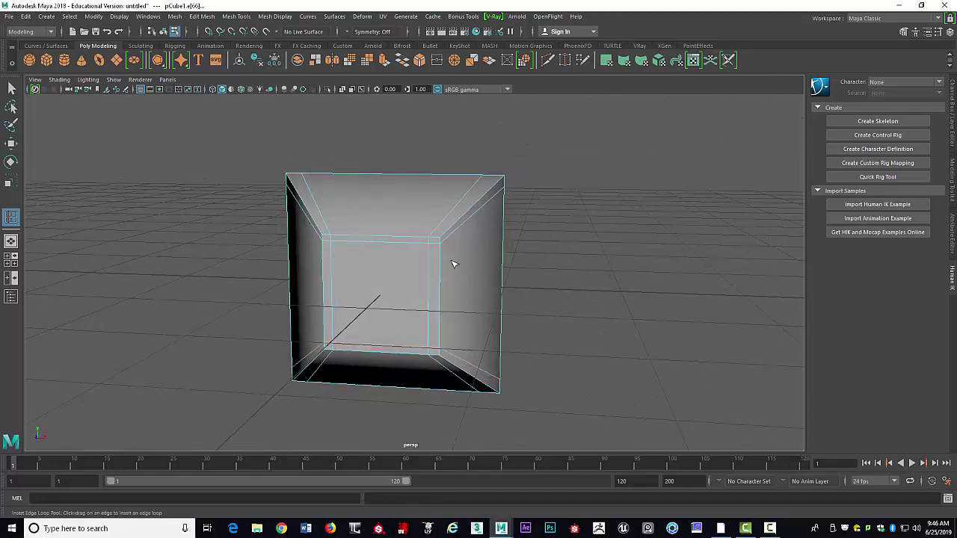
# Step: Inspect the mesh with its support loops in smooth preview, restore the unsmoothed display and deselect the object
pyautogui.press('3')
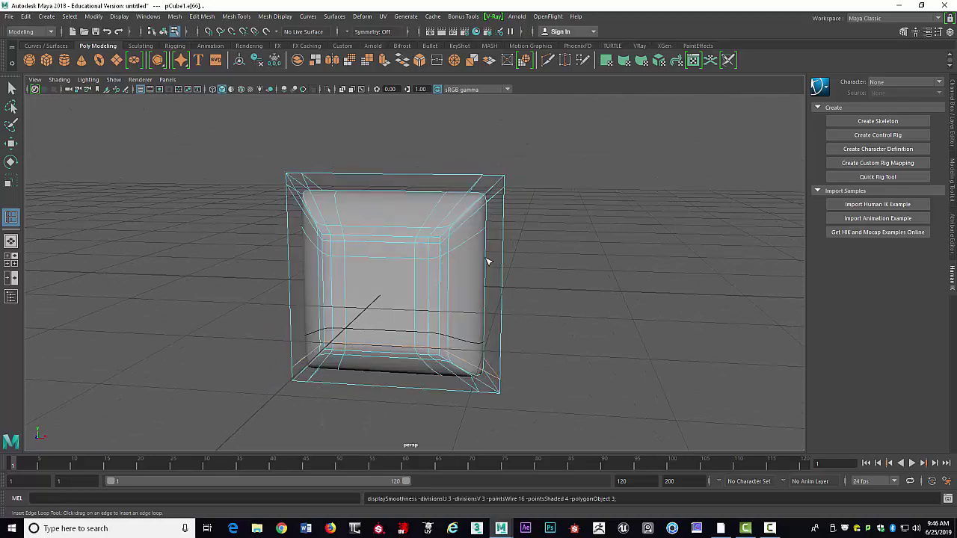
pyautogui.moveTo(463, 261)
pyautogui.keyDown('alt'); pyautogui.mouseDown()
pyautogui.moveTo(381, 244)
pyautogui.moveTo(438, 259)
pyautogui.moveTo(515, 252)
pyautogui.moveTo(434, 247)
pyautogui.moveTo(371, 262)
pyautogui.moveTo(508, 258)
pyautogui.moveTo(456, 257)
pyautogui.mouseUp(); pyautogui.keyUp('alt')
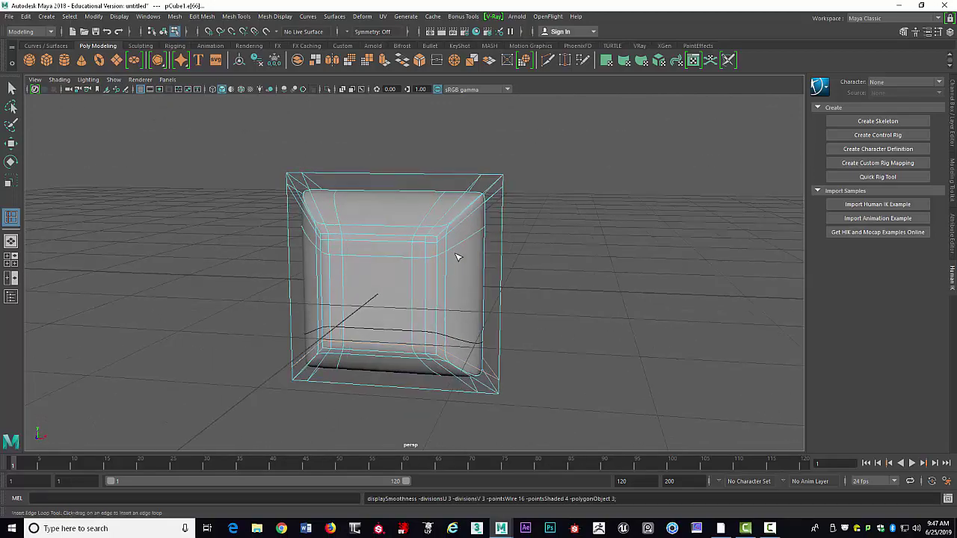
pyautogui.press('1')
pyautogui.moveTo(450, 247); pyautogui.dragTo(450, 305, button='right')
pyautogui.click(541, 261)
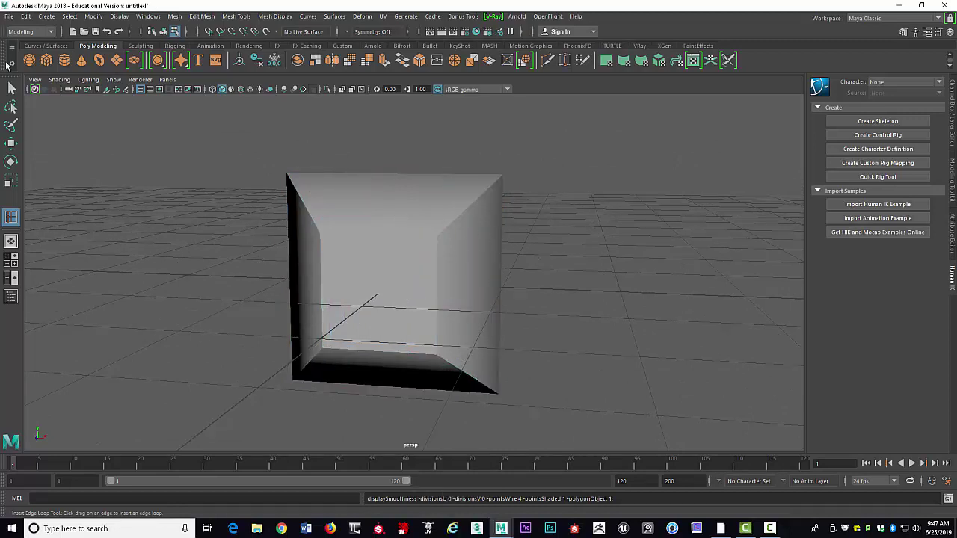
pyautogui.click(9, 90)
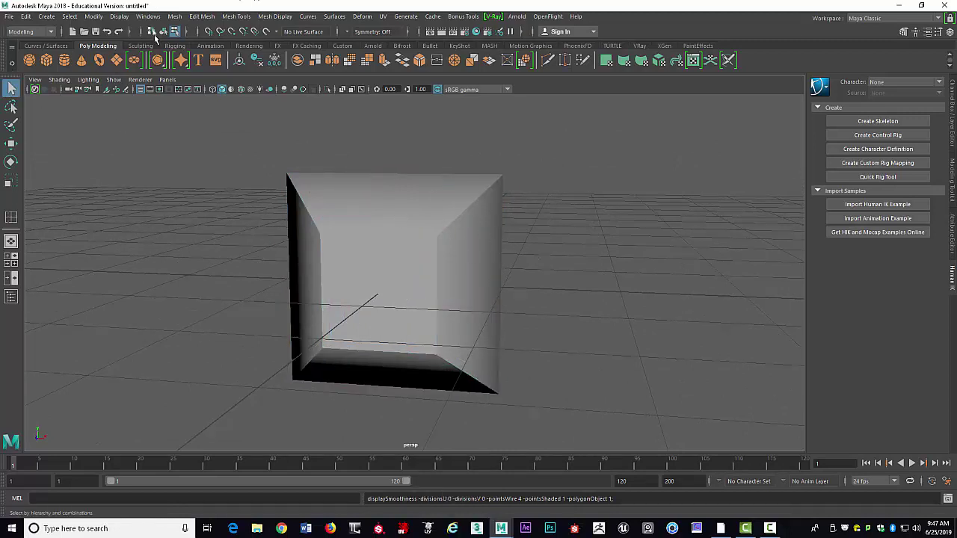
# Step: Select the protruding middle edge loop and scale it outward uniformly by a further factor of about 1.2
pyautogui.click(463, 283)
pyautogui.keyDown('alt'); pyautogui.moveTo(444, 259); pyautogui.dragTo(383, 244); pyautogui.keyUp('alt')
pyautogui.keyDown('alt'); pyautogui.moveTo(491, 252); pyautogui.dragTo(416, 234); pyautogui.keyUp('alt')
pyautogui.moveTo(416, 234); pyautogui.dragTo(423, 209, button='right')
pyautogui.click(416, 218)
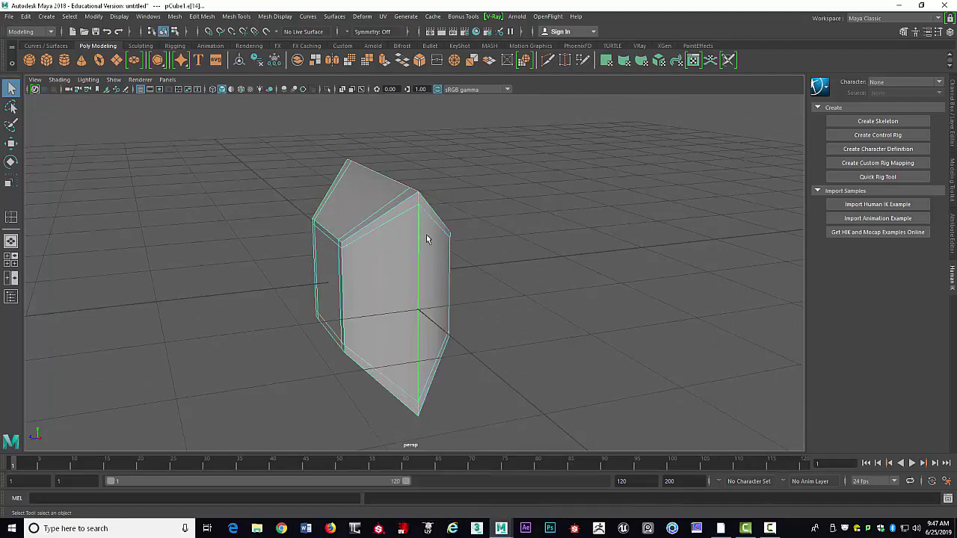
pyautogui.keyDown('alt'); pyautogui.moveTo(426, 239); pyautogui.dragTo(495, 232); pyautogui.keyUp('alt')
pyautogui.press('e')
pyautogui.press('r')
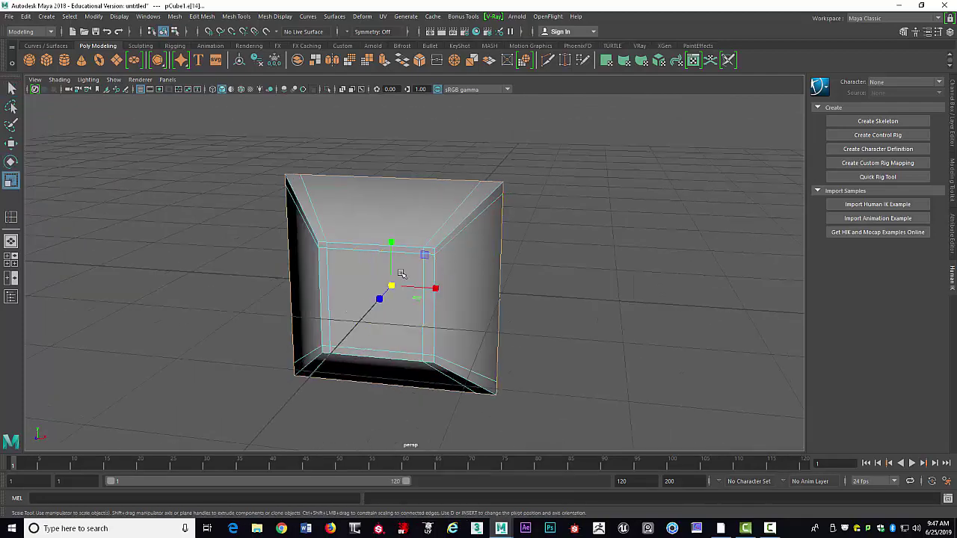
pyautogui.moveTo(394, 286); pyautogui.dragTo(429, 283)
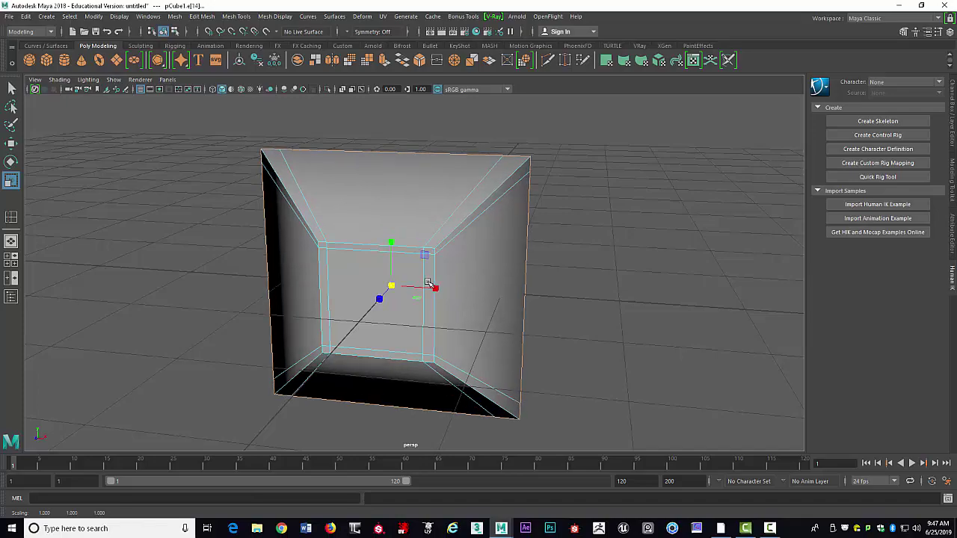
# Step: Check the enlarged shape in smooth preview, restore the unsmoothed display and return to object selection
pyautogui.press('3')
pyautogui.keyDown('alt'); pyautogui.moveTo(544, 242); pyautogui.dragTo(519, 242); pyautogui.keyUp('alt')
pyautogui.hotkey('ctrl', 'z')
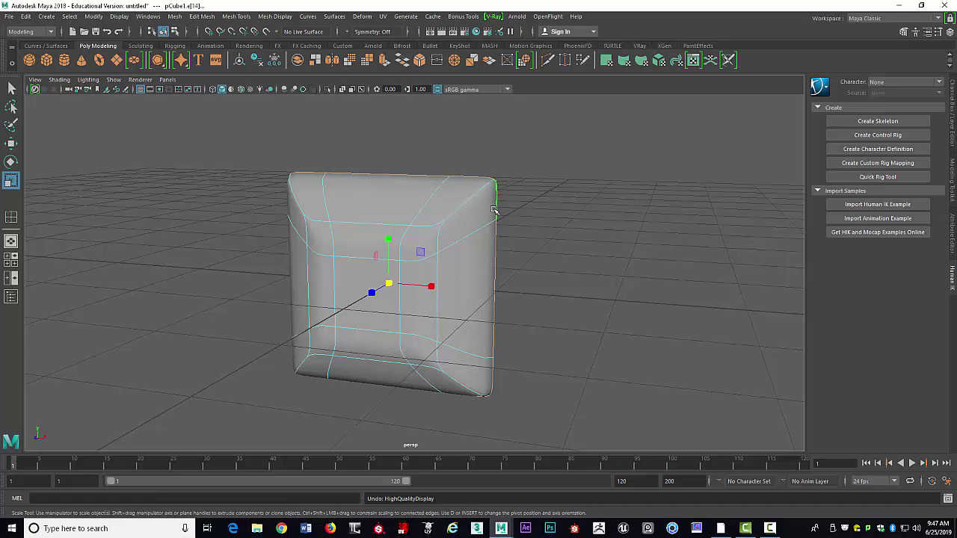
pyautogui.press('1')
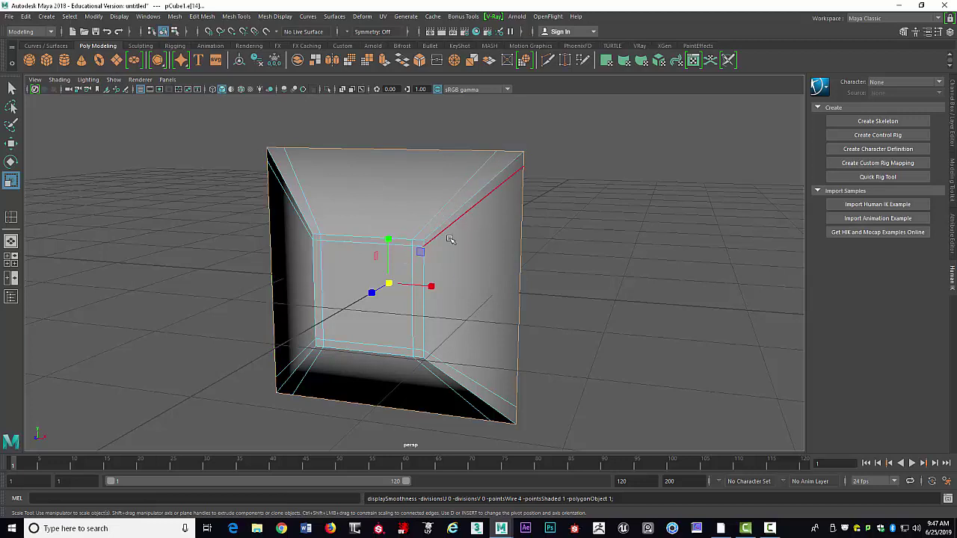
pyautogui.moveTo(449, 219); pyautogui.dragTo(498, 206, button='right')
pyautogui.keyDown('alt'); pyautogui.moveTo(479, 249); pyautogui.dragTo(444, 245); pyautogui.keyUp('alt')
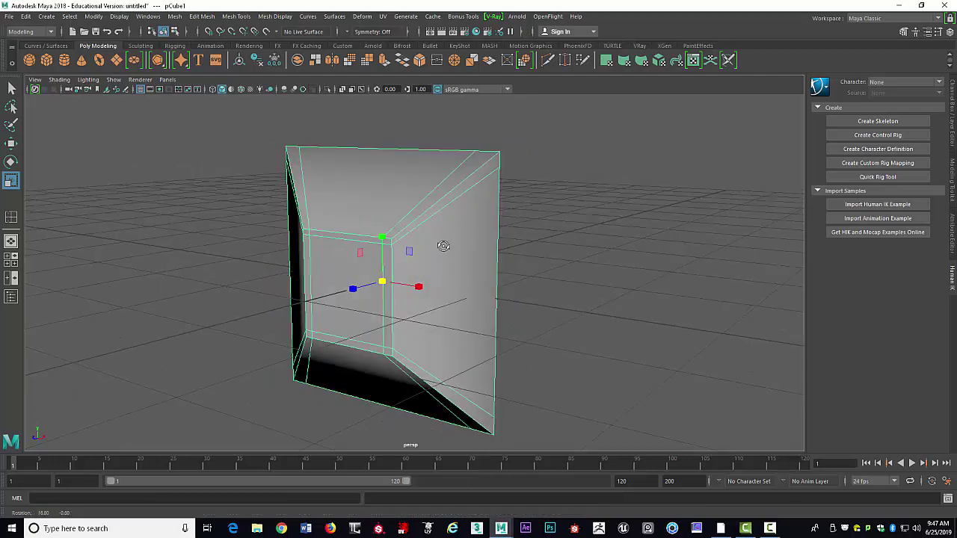
# Step: Select the support edge loops around the front face's borders and delete them from the mesh
pyautogui.moveTo(429, 190); pyautogui.dragTo(429, 166, button='right')
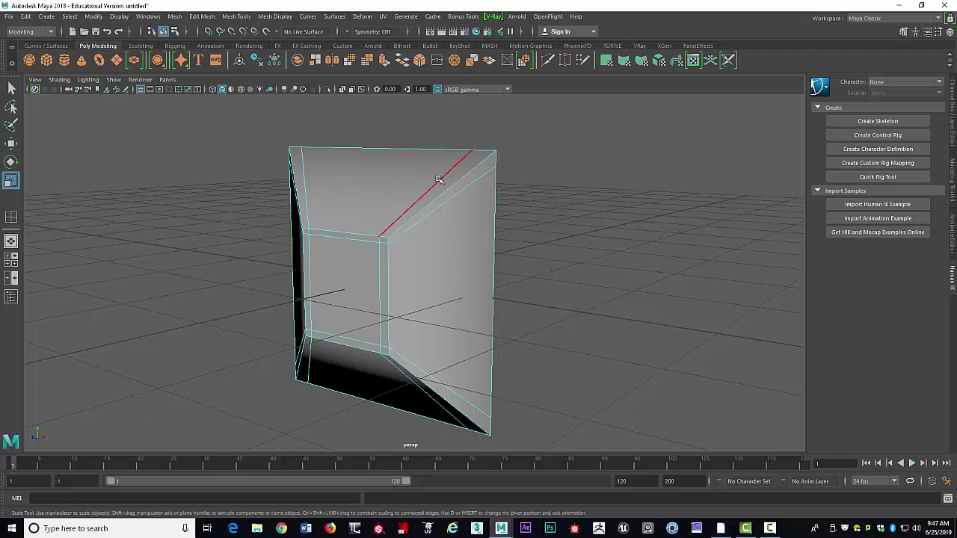
pyautogui.click(444, 200)
pyautogui.click(348, 237)
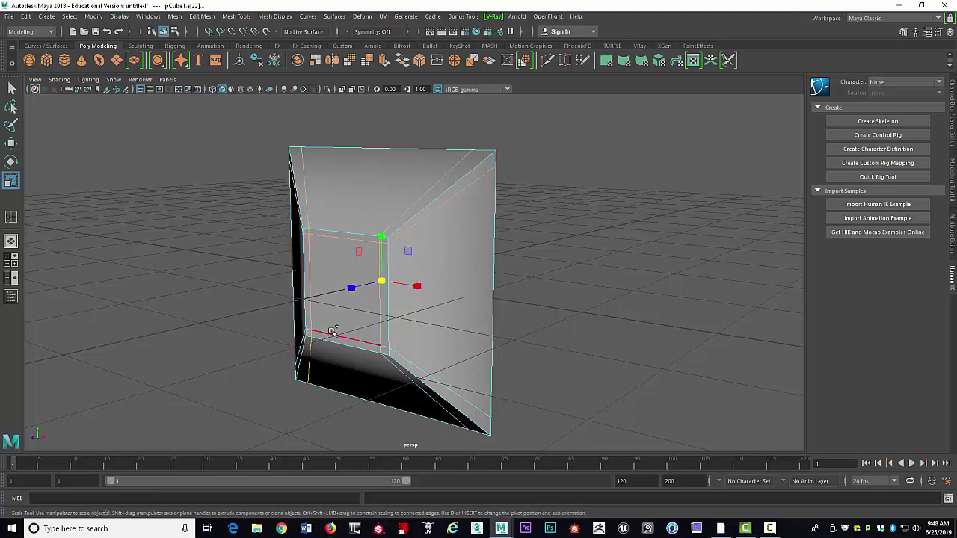
pyautogui.moveTo(493, 286)
pyautogui.keyDown('alt'); pyautogui.mouseDown()
pyautogui.moveTo(523, 264)
pyautogui.moveTo(496, 273)
pyautogui.mouseUp(); pyautogui.keyUp('alt')
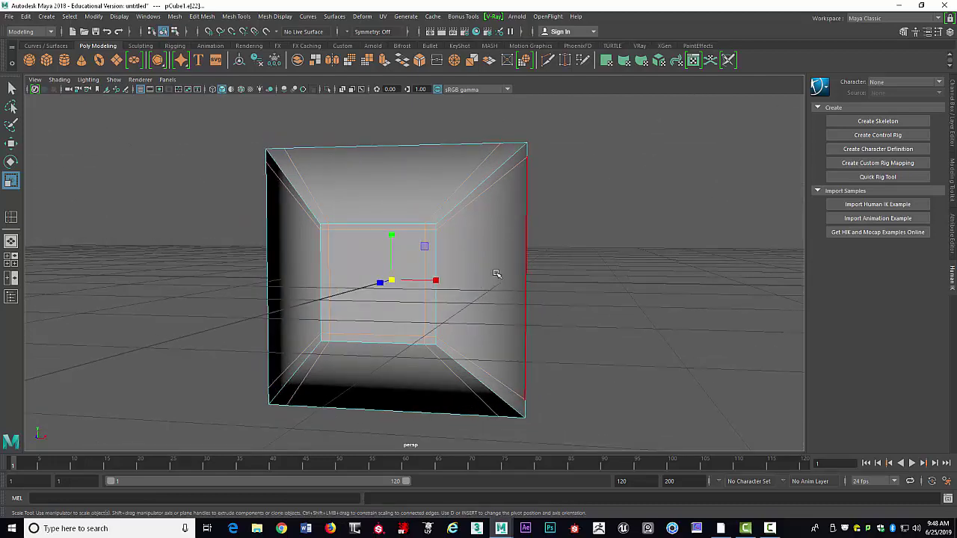
pyautogui.press('Delete')
pyautogui.keyDown('alt'); pyautogui.moveTo(527, 279); pyautogui.dragTo(486, 252); pyautogui.keyUp('alt')
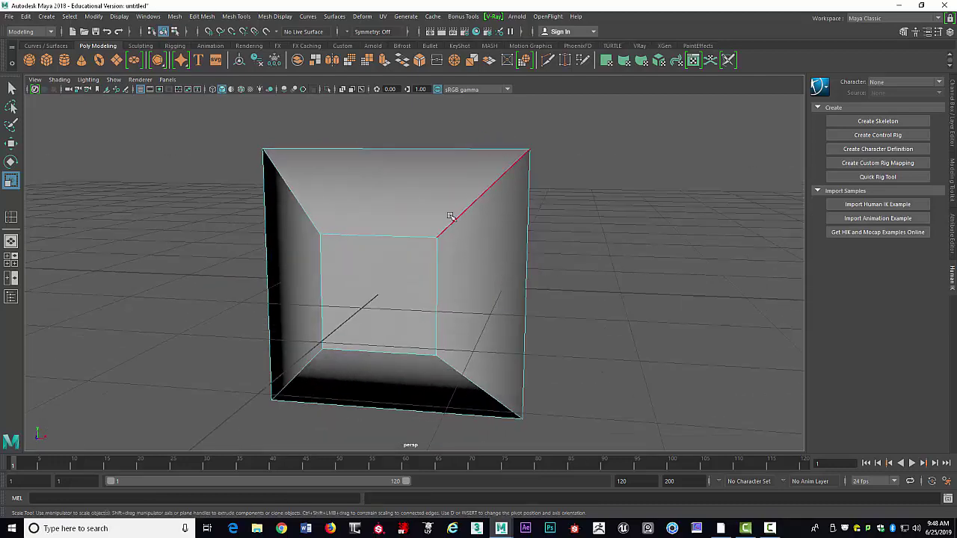
# Step: Select the four border edges of the inner square face on both the front and the back of the block
pyautogui.moveTo(450, 215); pyautogui.dragTo(448, 274, button='right')
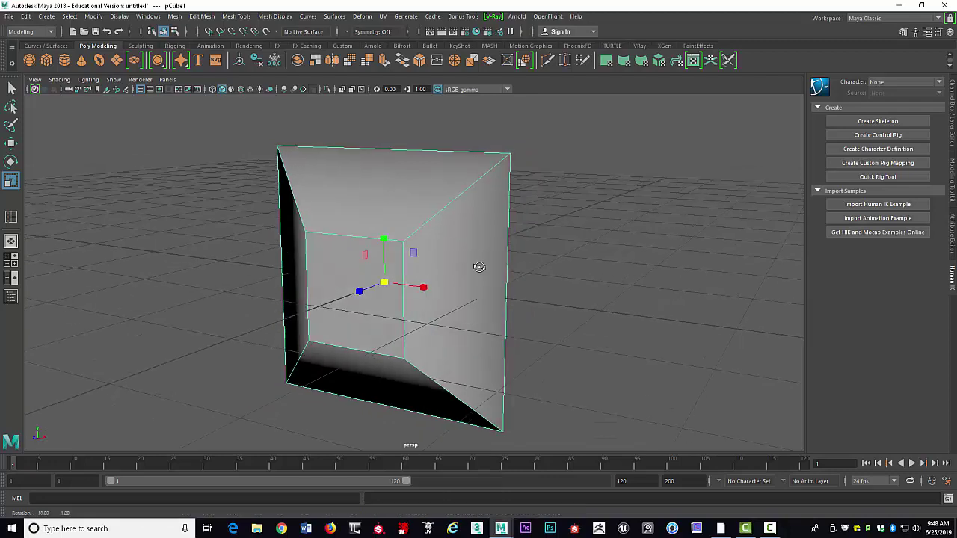
pyautogui.moveTo(412, 233); pyautogui.dragTo(408, 209, button='right')
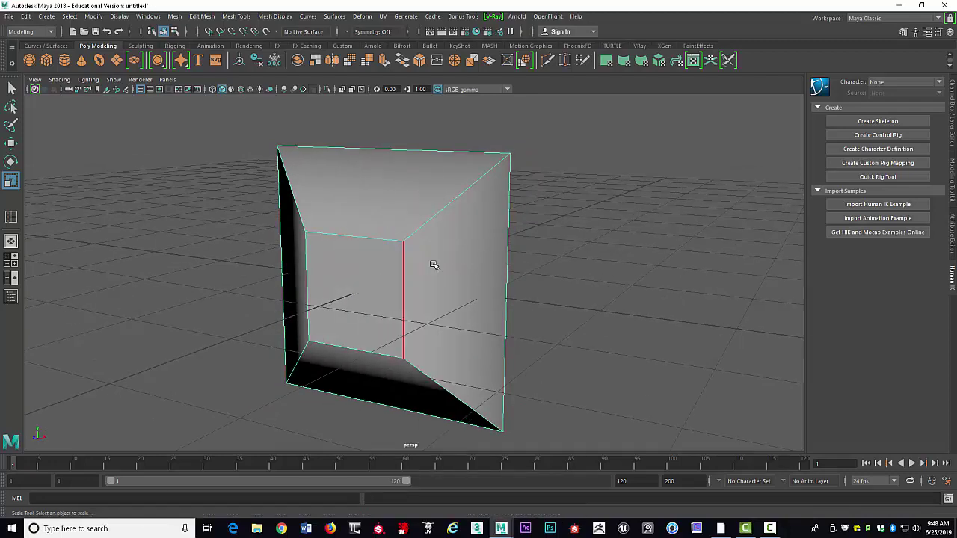
pyautogui.click(406, 256)
pyautogui.keyDown('shift'); pyautogui.click(384, 239); pyautogui.keyUp('shift')
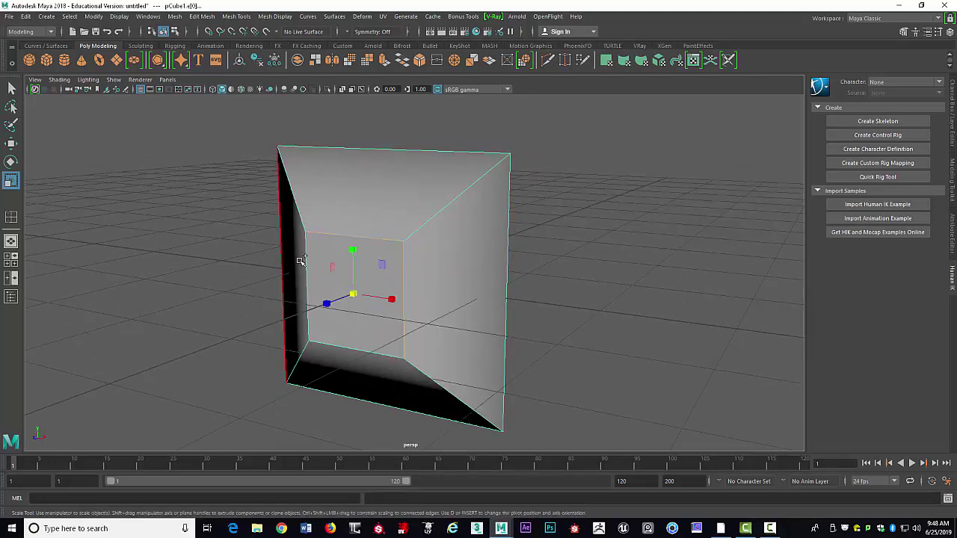
pyautogui.keyDown('shift'); pyautogui.click(310, 320); pyautogui.keyUp('shift')
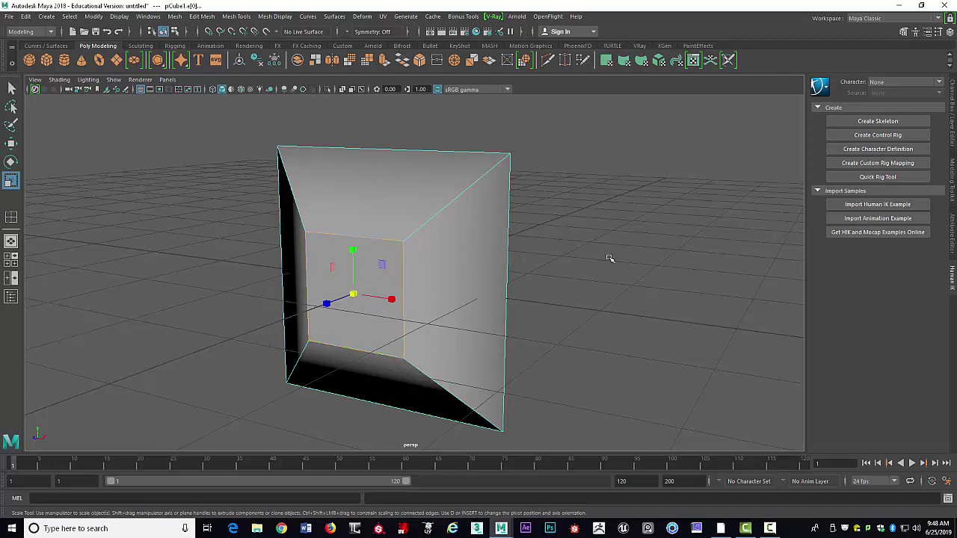
pyautogui.keyDown('alt'); pyautogui.moveTo(611, 258); pyautogui.dragTo(441, 246); pyautogui.keyUp('alt')
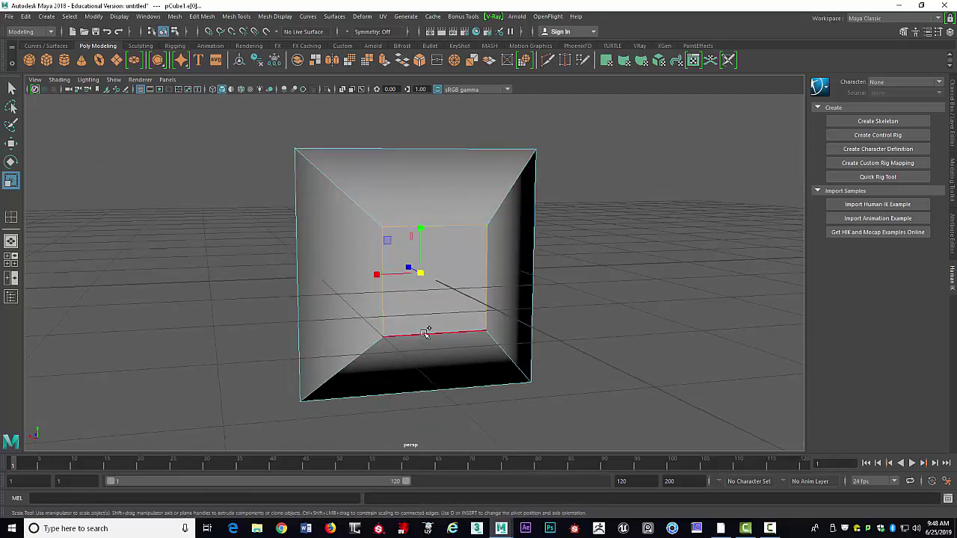
pyautogui.keyDown('alt'); pyautogui.moveTo(462, 262); pyautogui.dragTo(361, 277); pyautogui.keyUp('alt')
# Step: Try shifting the selected face borders along Z, undo the move, and check the block briefly in smooth preview
pyautogui.press('w')
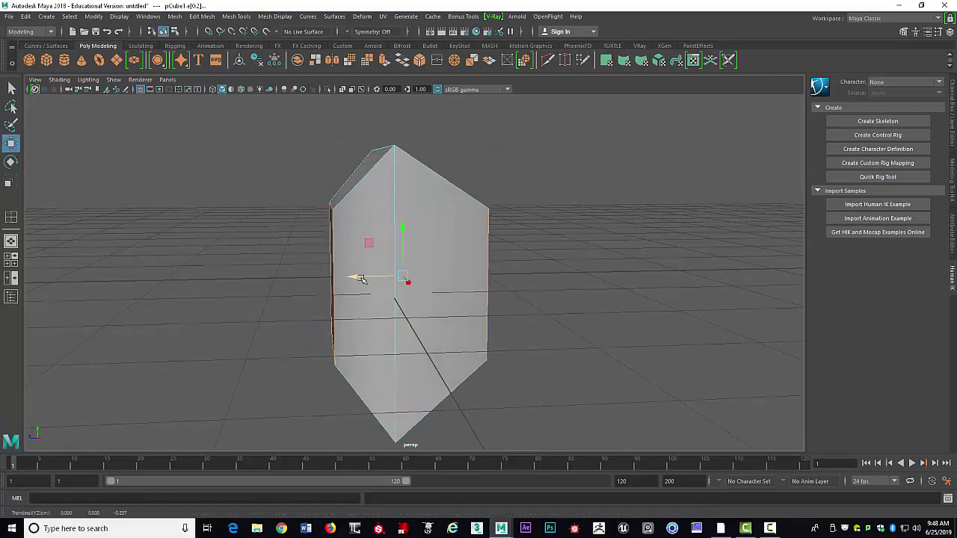
pyautogui.hotkey('ctrl', 'z')
pyautogui.press('3')
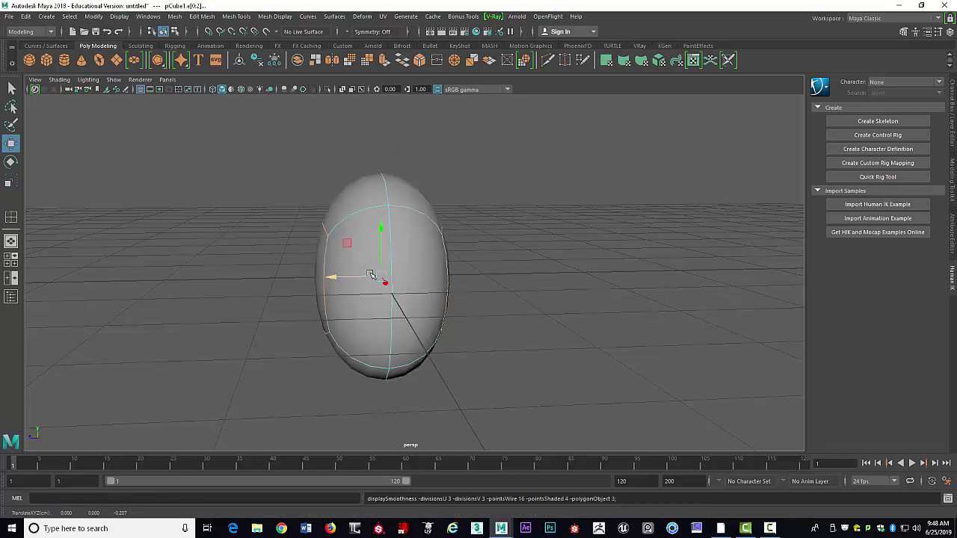
pyautogui.press('1')
# Step: Scale the selected front and back face borders closer together along Z to make the block thinner, and return to object selection
pyautogui.press('e')
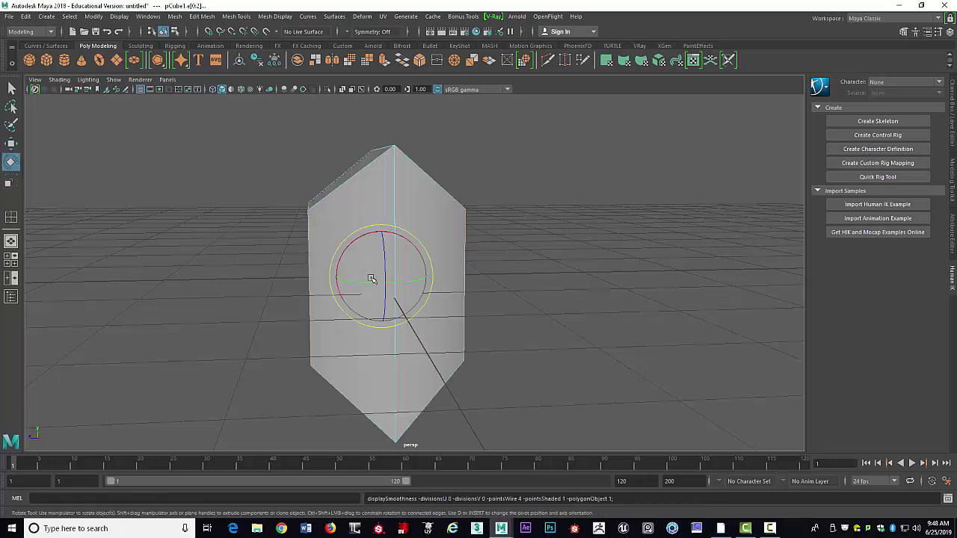
pyautogui.press('r')
pyautogui.moveTo(337, 278); pyautogui.dragTo(444, 161)
pyautogui.moveTo(443, 178); pyautogui.dragTo(438, 228, button='right')
pyautogui.keyDown('alt'); pyautogui.moveTo(438, 227); pyautogui.dragTo(434, 241); pyautogui.keyUp('alt')
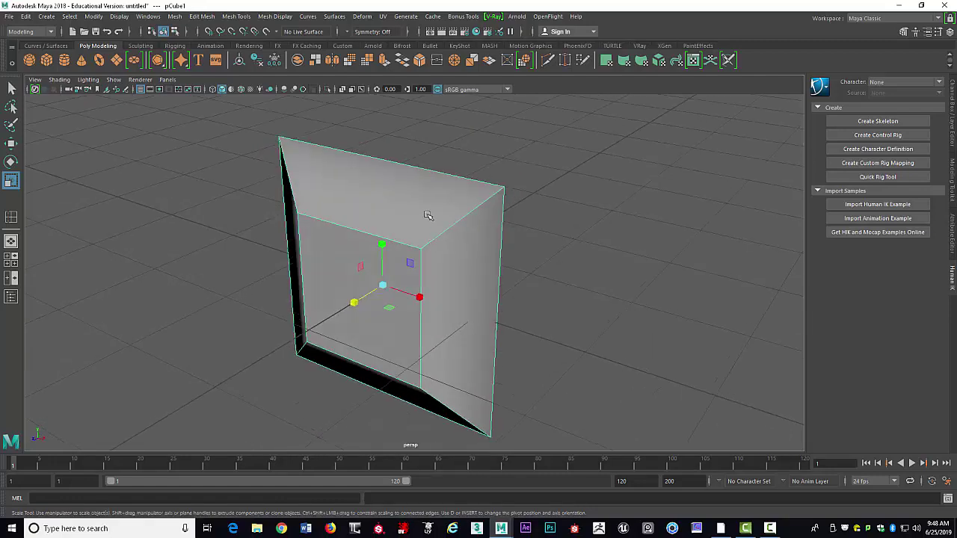
# Step: Insert two vertical and two horizontal edge loops across the front face, one just inside each of its borders
pyautogui.keyDown('shift'); pyautogui.moveTo(427, 215); pyautogui.dragTo(379, 231, button='right'); pyautogui.keyUp('shift')
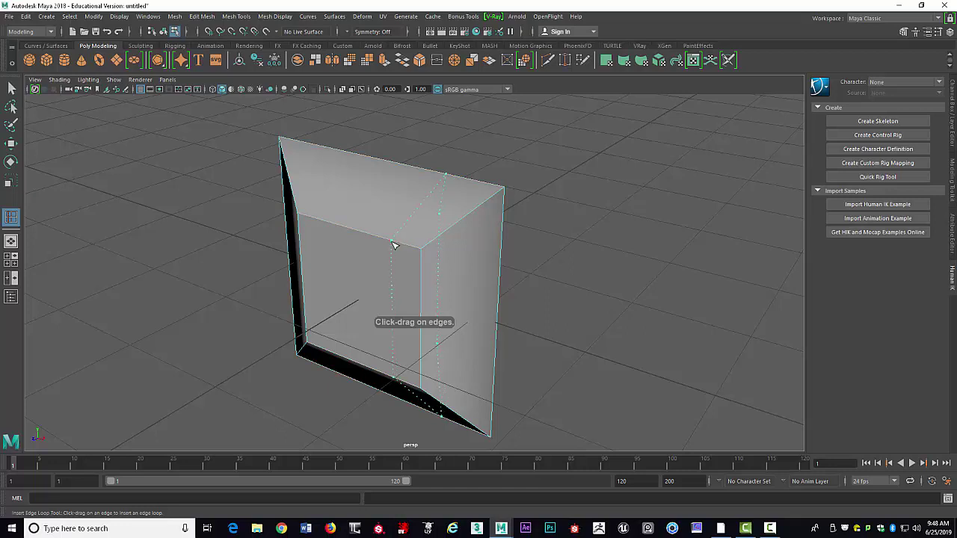
pyautogui.click(391, 245)
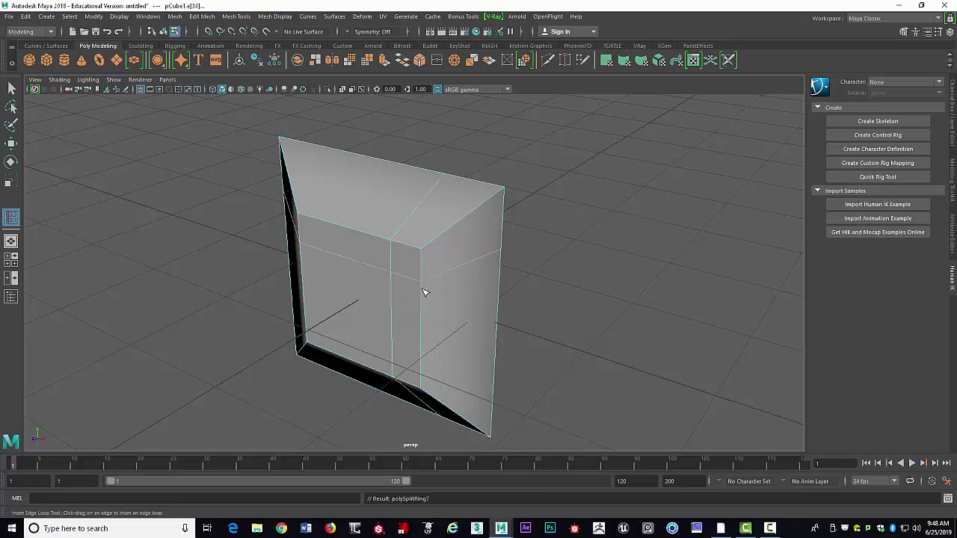
pyautogui.click(423, 360)
pyautogui.keyDown('alt'); pyautogui.moveTo(402, 326); pyautogui.dragTo(454, 300); pyautogui.keyUp('alt')
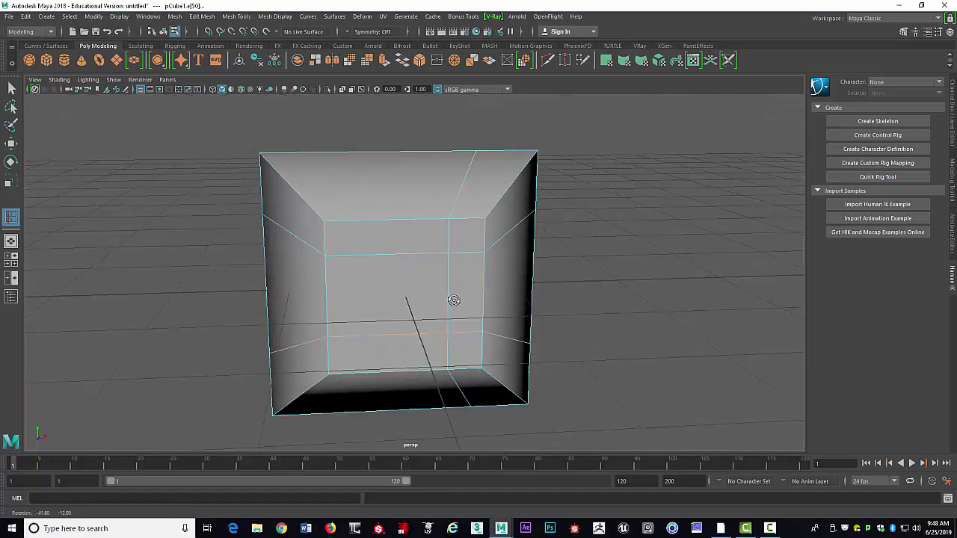
pyautogui.click(367, 374)
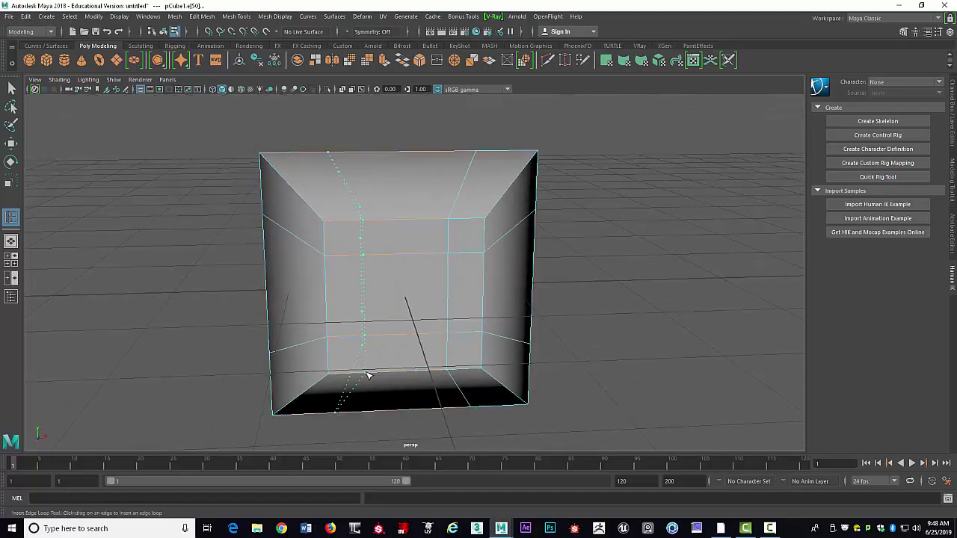
pyautogui.moveTo(367, 374); pyautogui.dragTo(366, 368)
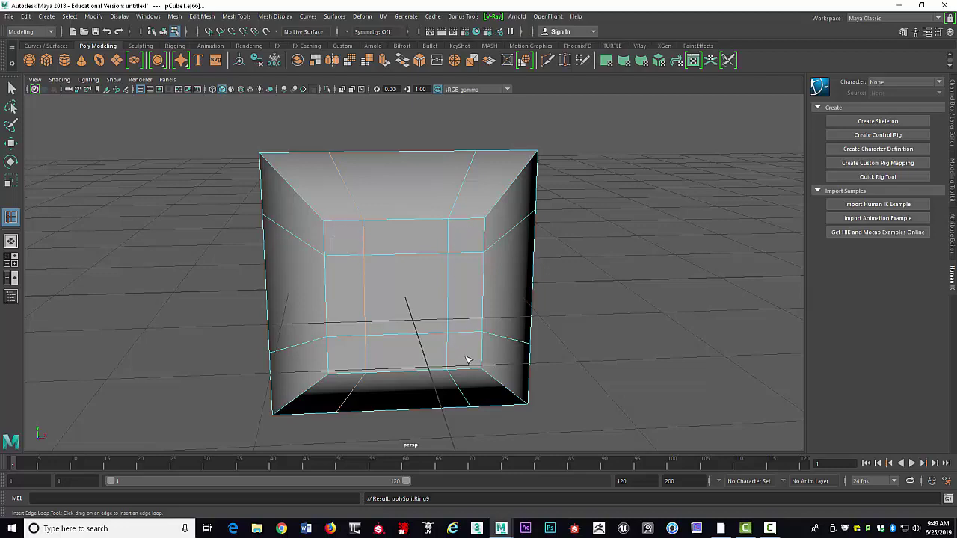
# Step: Check the new edge loops in smooth preview, restore the unsmoothed display and return to object selection
pyautogui.keyDown('alt'); pyautogui.moveTo(376, 336); pyautogui.dragTo(506, 330); pyautogui.keyUp('alt')
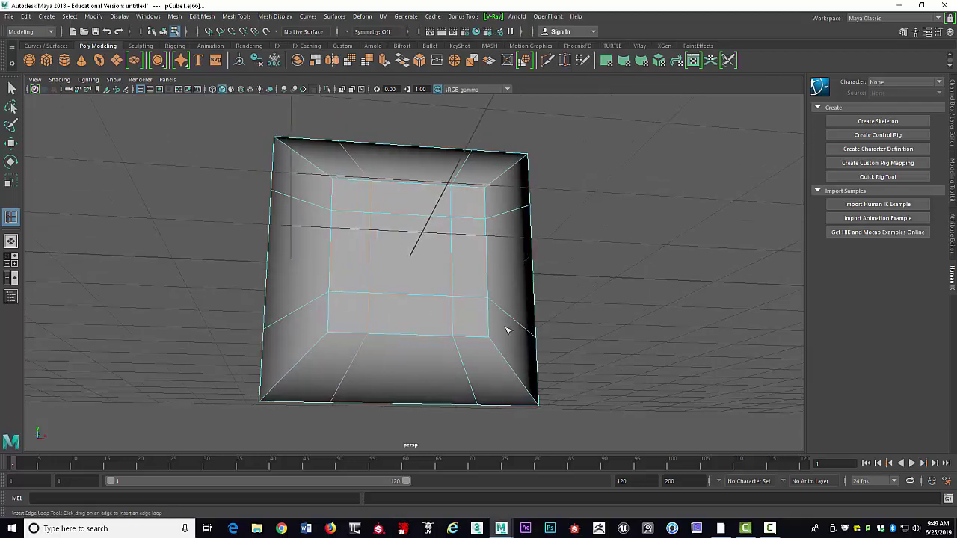
pyautogui.keyDown('alt'); pyautogui.moveTo(435, 304); pyautogui.dragTo(459, 241); pyautogui.keyUp('alt')
pyautogui.press('3')
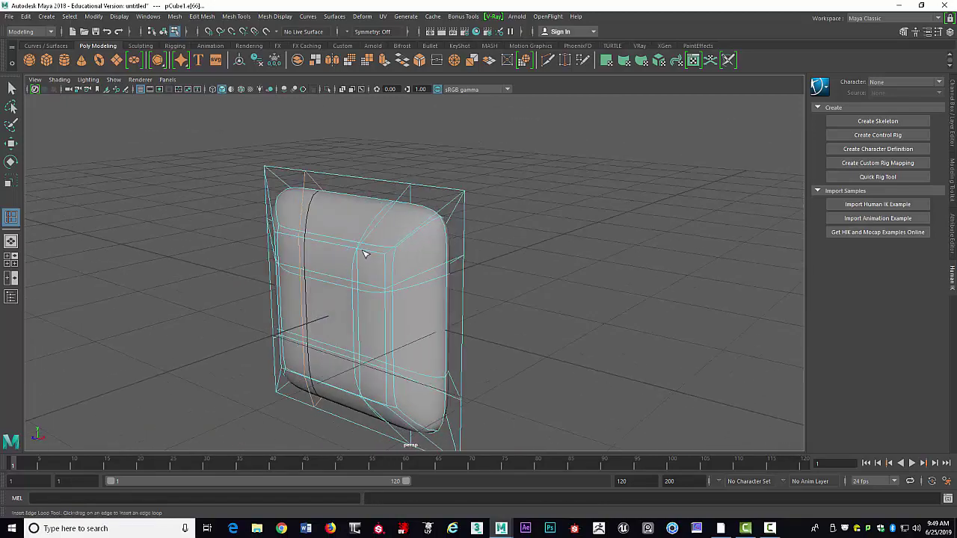
pyautogui.press('1')
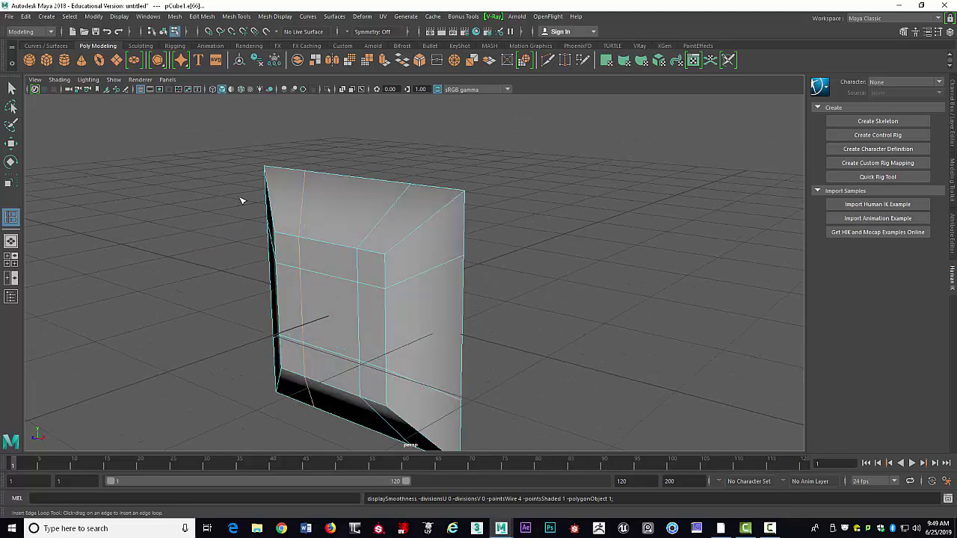
pyautogui.press('q')
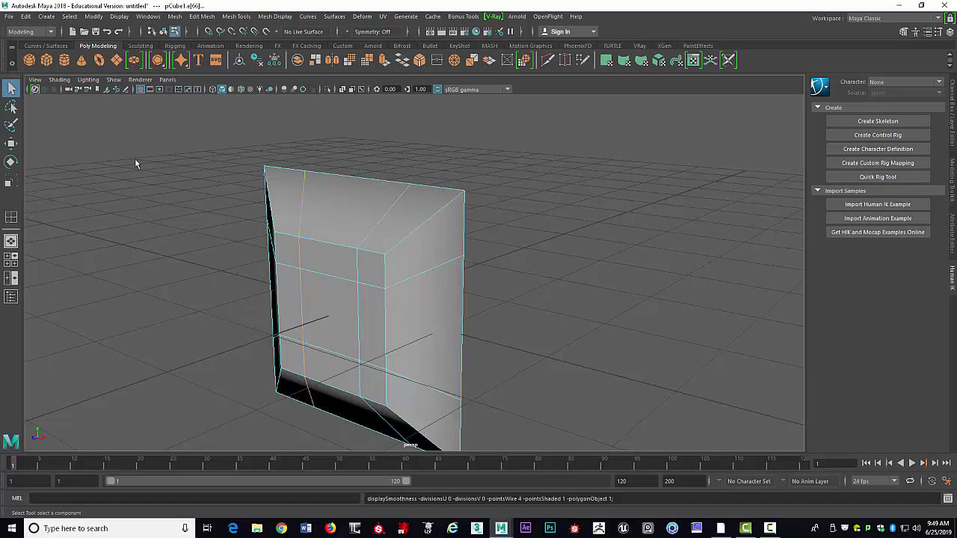
pyautogui.click(163, 32)
pyautogui.keyDown('alt'); pyautogui.moveTo(420, 199); pyautogui.dragTo(423, 200); pyautogui.keyUp('alt')
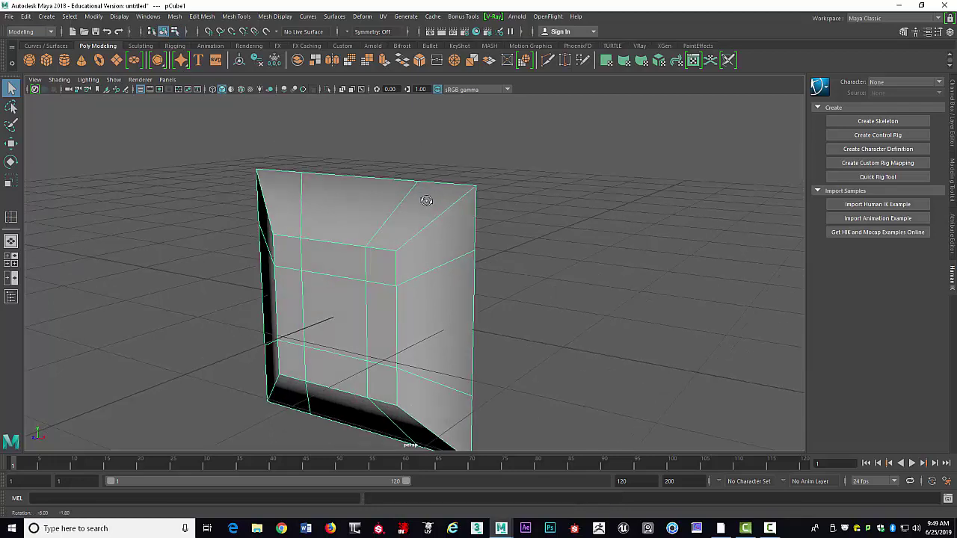
pyautogui.moveTo(423, 199); pyautogui.dragTo(519, 277, button='right')
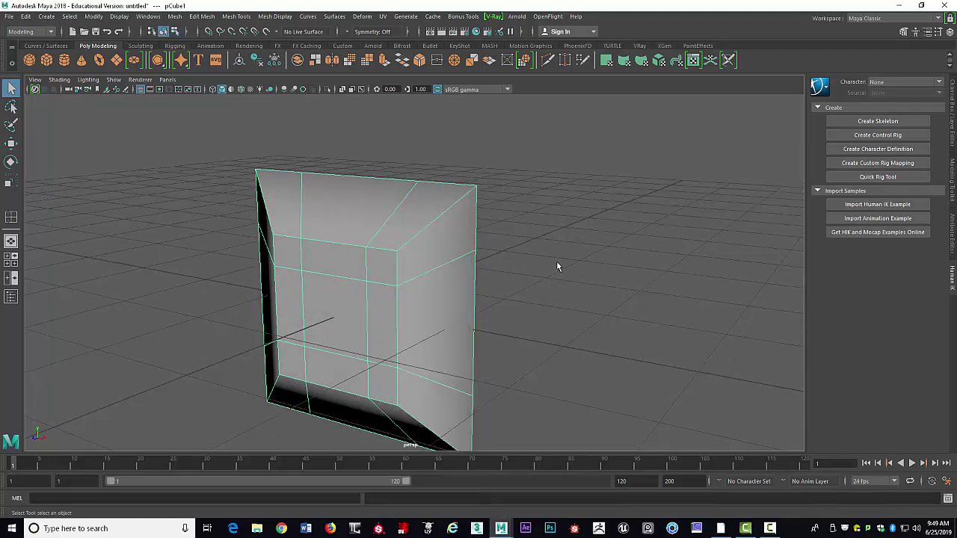
# Step: Inspect the rounded corners of the deselected block in smooth preview from several sides, and restore its unsmoothed display
pyautogui.press('3')
pyautogui.click(576, 252)
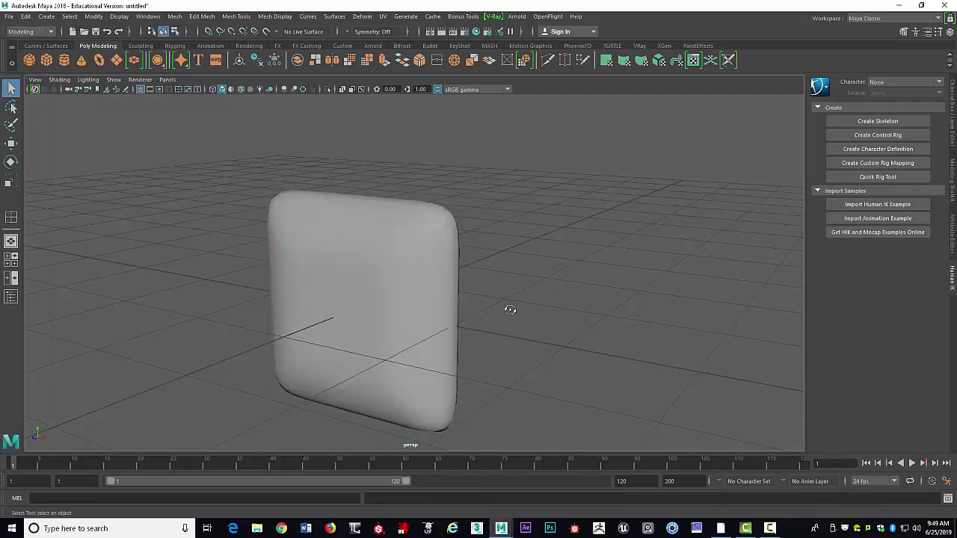
pyautogui.keyDown('alt'); pyautogui.moveTo(508, 309); pyautogui.dragTo(391, 282); pyautogui.keyUp('alt')
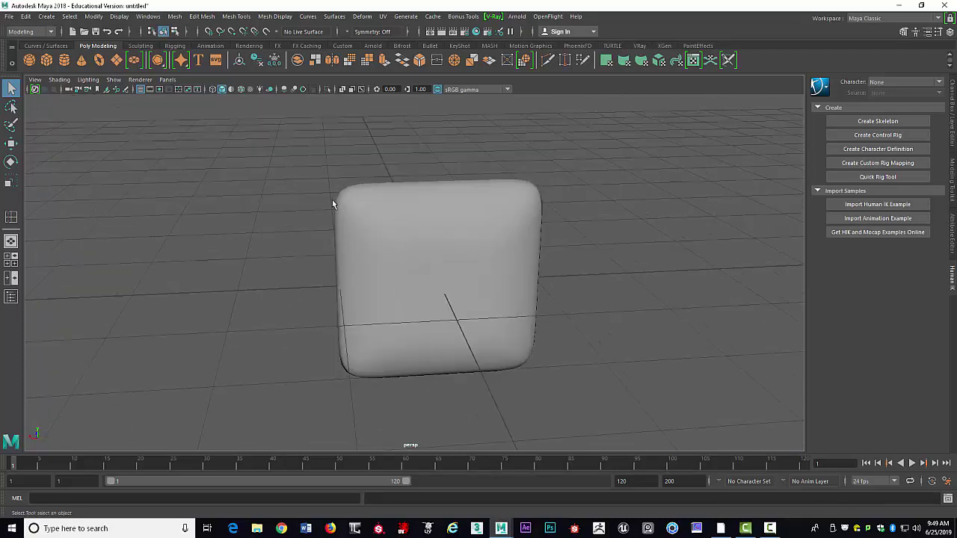
pyautogui.keyDown('alt'); pyautogui.moveTo(400, 198); pyautogui.dragTo(350, 195); pyautogui.keyUp('alt')
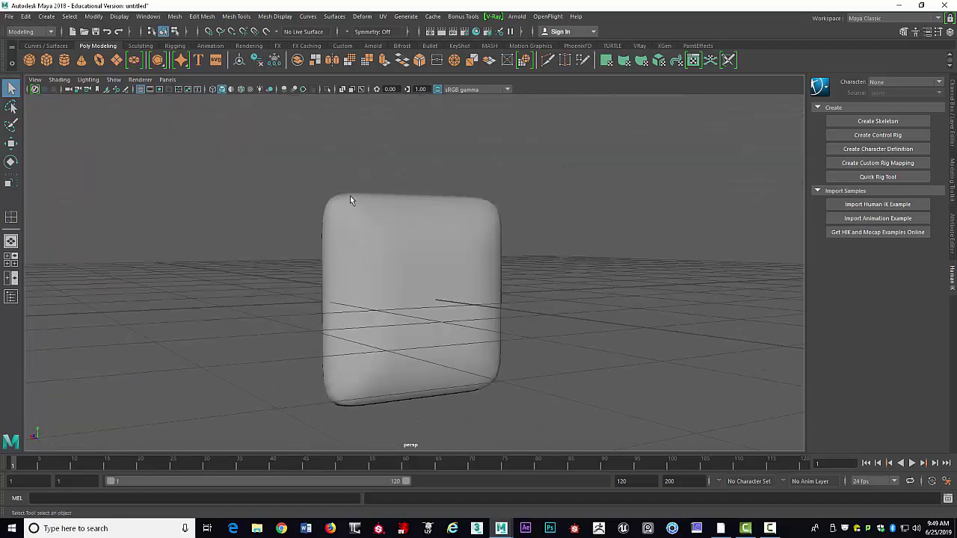
pyautogui.keyDown('alt'); pyautogui.moveTo(390, 236); pyautogui.dragTo(318, 186); pyautogui.keyUp('alt')
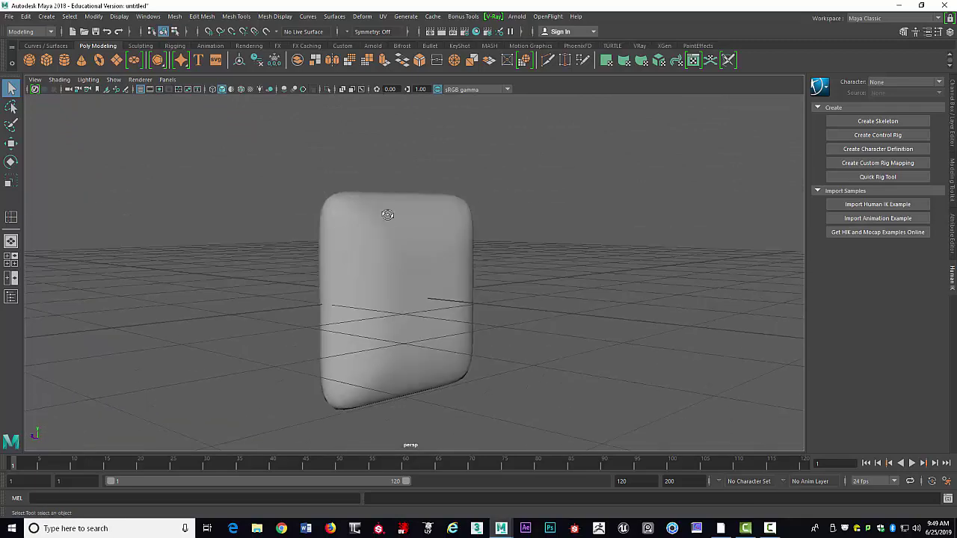
pyautogui.keyDown('alt'); pyautogui.moveTo(387, 214); pyautogui.dragTo(352, 193); pyautogui.keyUp('alt')
pyautogui.keyDown('alt'); pyautogui.moveTo(376, 227); pyautogui.dragTo(516, 228); pyautogui.keyUp('alt')
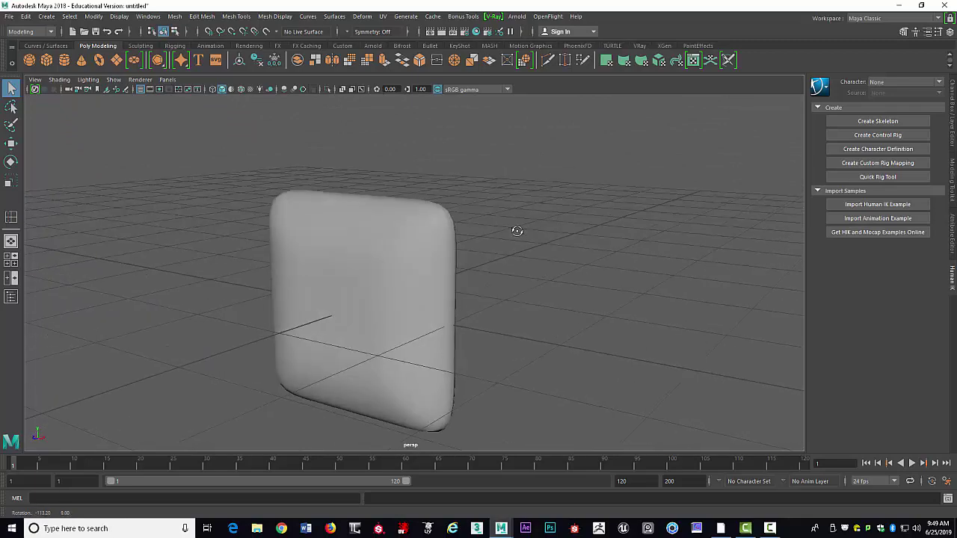
pyautogui.click(425, 260)
pyautogui.press('1')
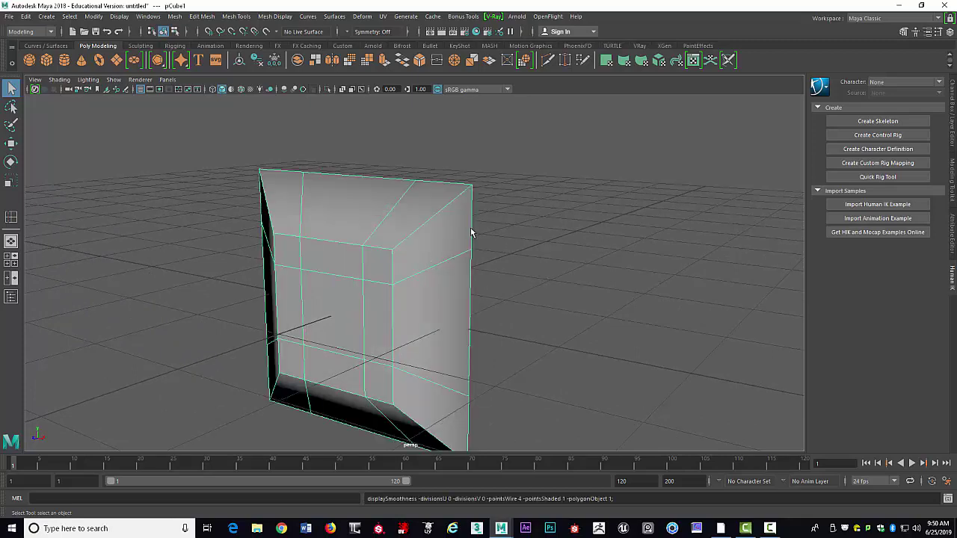
# Step: Duplicate the block and move the copy about 3 cm along negative X, beside the original
pyautogui.scroll(-2, 470, 208)
pyautogui.keyDown('alt'); pyautogui.moveTo(425, 260); pyautogui.dragTo(446, 262); pyautogui.keyUp('alt')
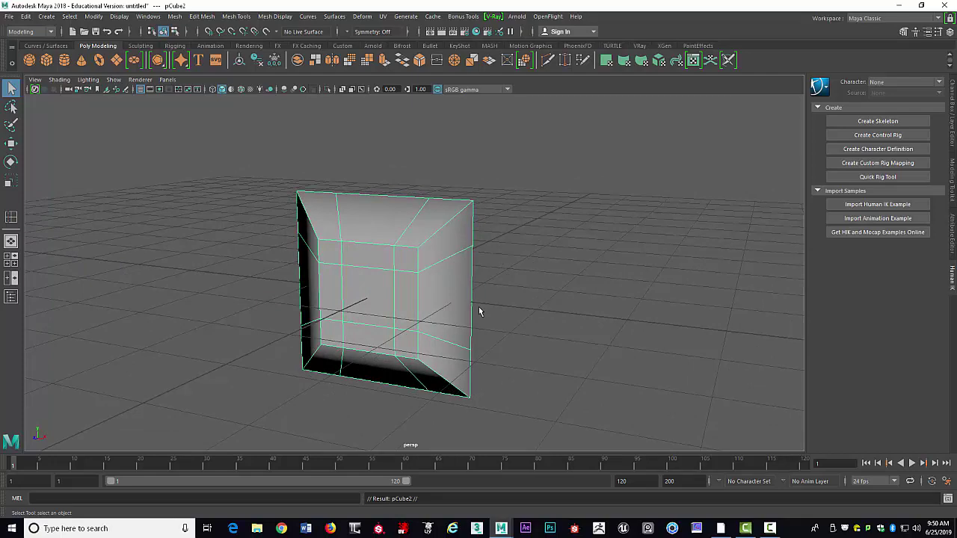
pyautogui.press('w')
pyautogui.moveTo(423, 294); pyautogui.dragTo(228, 252)
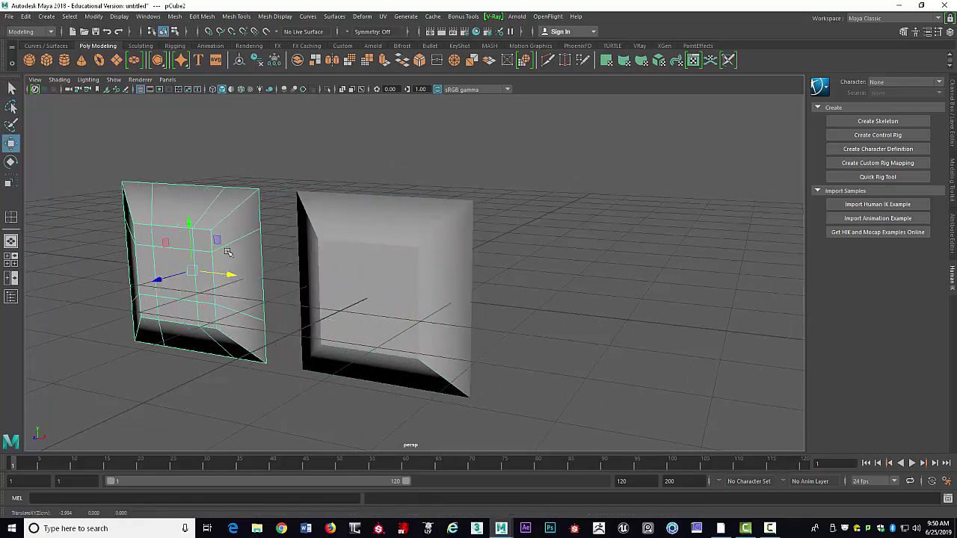
# Step: In the front view, move the original block's two outer support-loop vertices nearest the upper-left corner along their edges close to that corner
pyautogui.click(436, 280)
pyautogui.scroll(5, 449, 276)
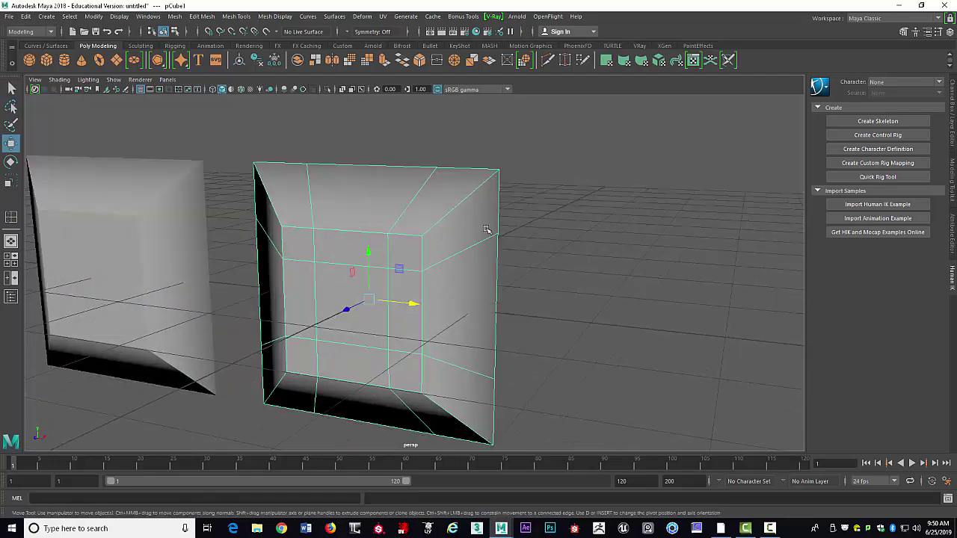
pyautogui.scroll(2, 476, 275)
pyautogui.moveTo(450, 185); pyautogui.dragTo(419, 182, button='right')
pyautogui.press('space')
pyautogui.press('space')
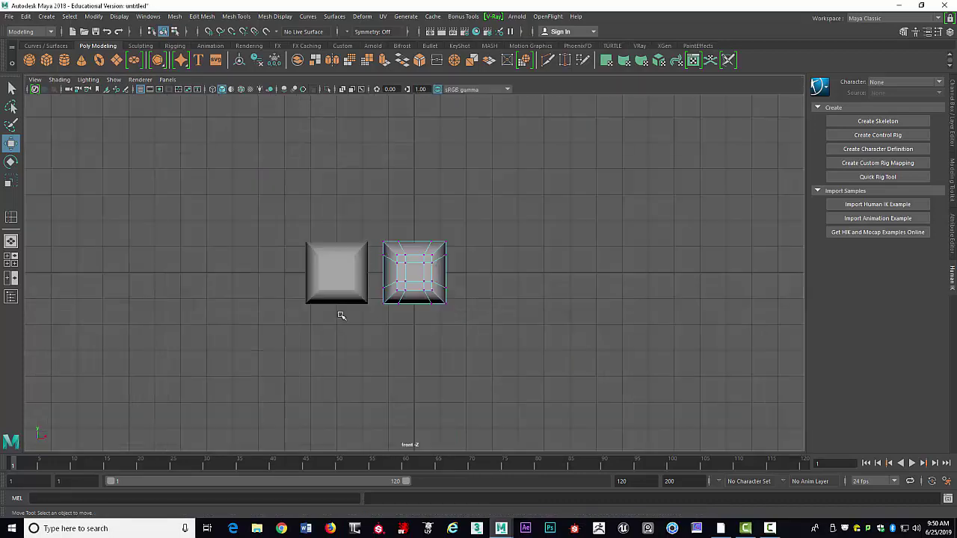
pyautogui.scroll(6, 344, 316)
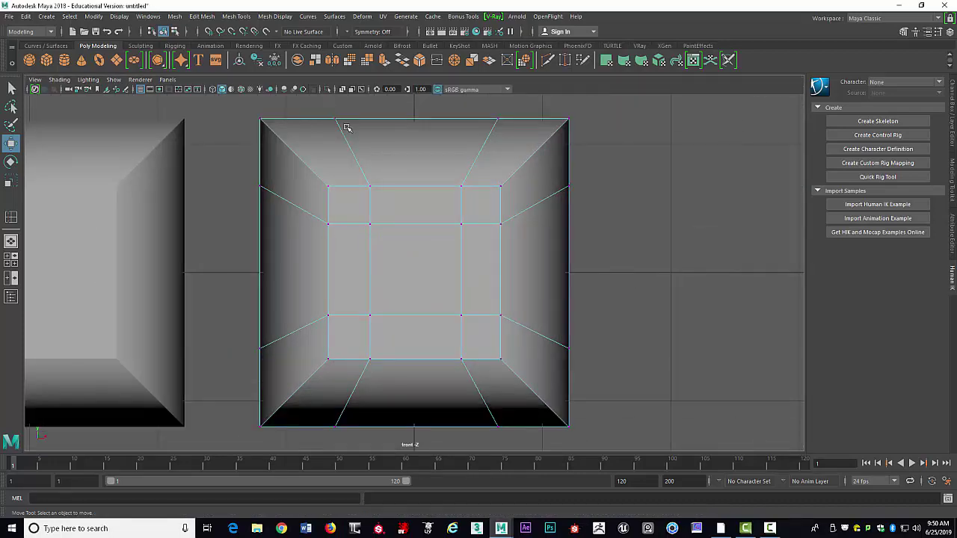
pyautogui.click(342, 123)
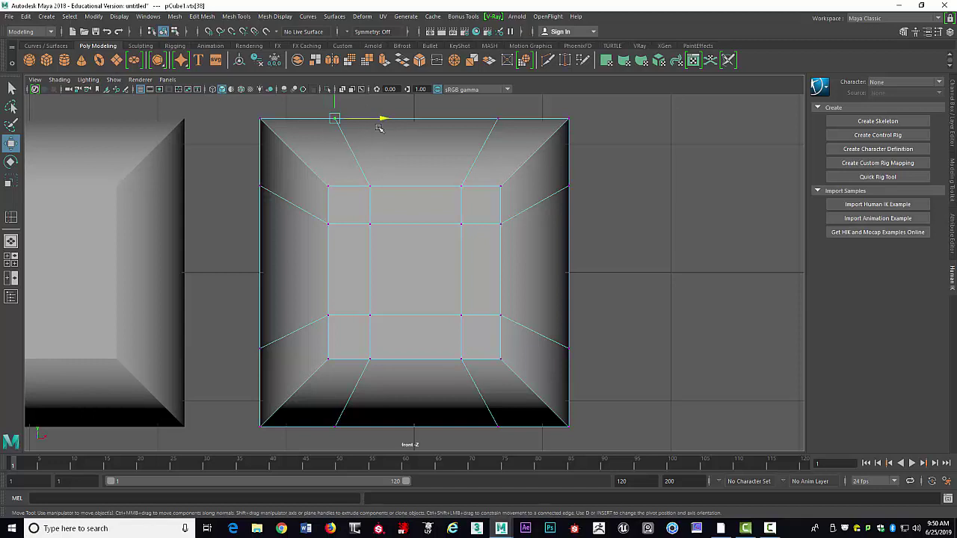
pyautogui.moveTo(381, 119); pyautogui.dragTo(319, 117)
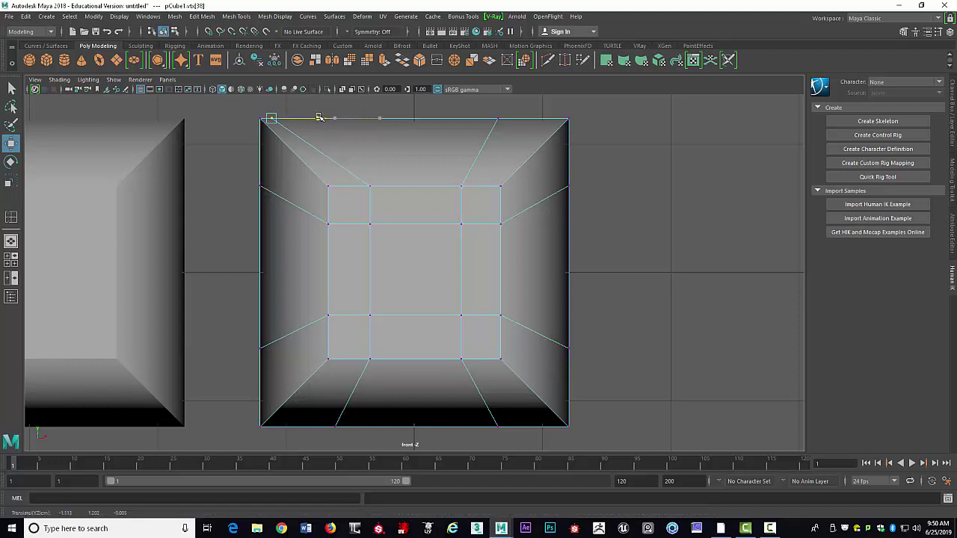
pyautogui.click(261, 186)
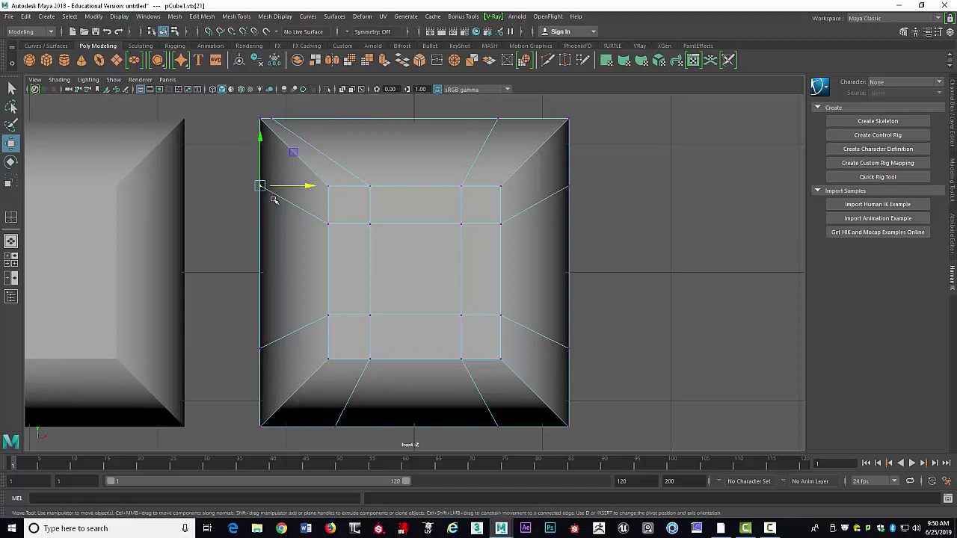
pyautogui.moveTo(266, 153); pyautogui.dragTo(277, 84)
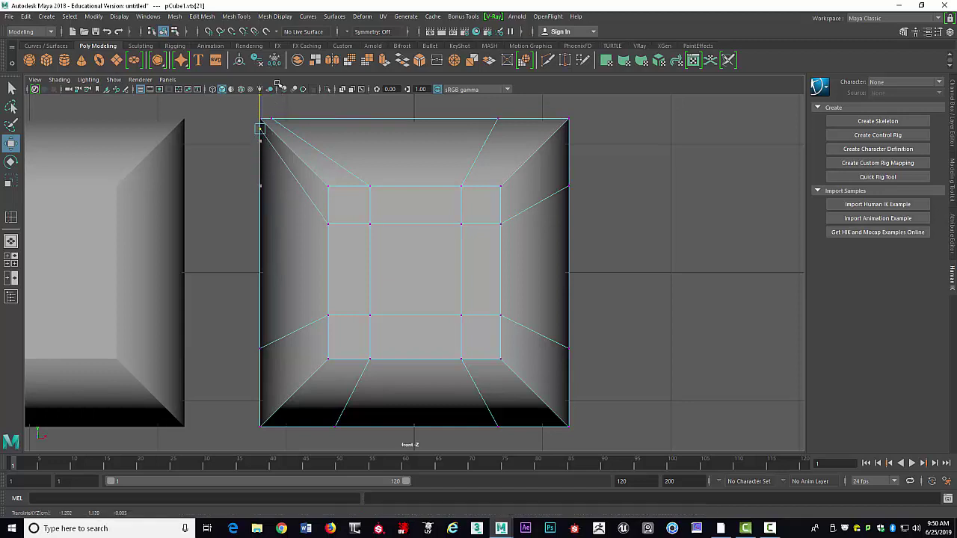
# Step: Return to object selection, inspect the block's upper corners in smooth preview in the perspective view, and restore its unsmoothed display
pyautogui.moveTo(450, 174); pyautogui.dragTo(462, 235, button='right')
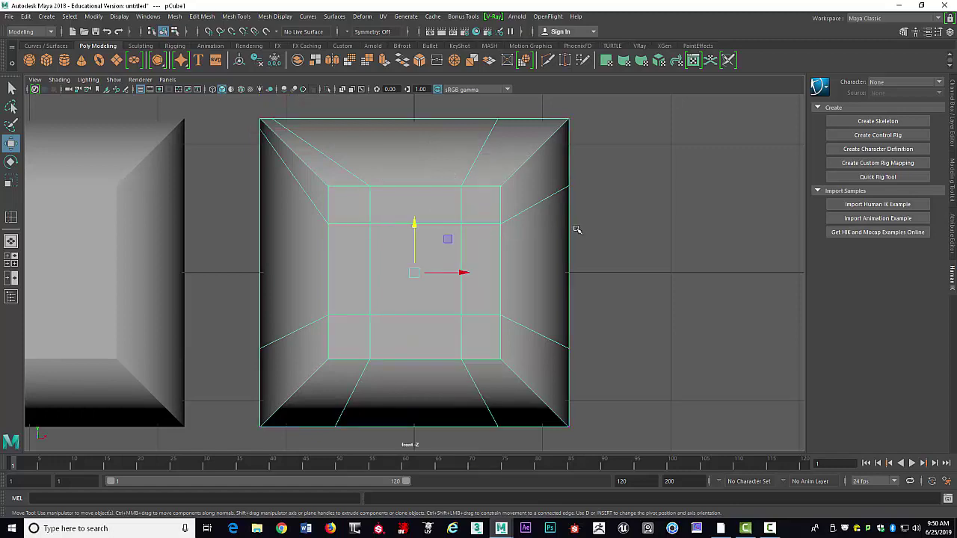
pyautogui.press('3')
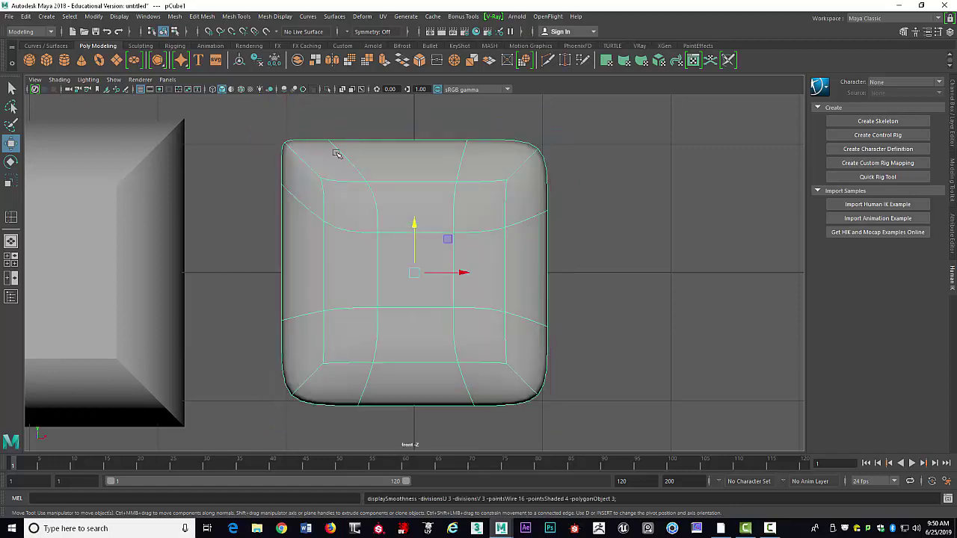
pyautogui.keyDown('alt'); pyautogui.moveTo(534, 214); pyautogui.dragTo(526, 261); pyautogui.keyUp('alt')
pyautogui.press('space')
pyautogui.press('space')
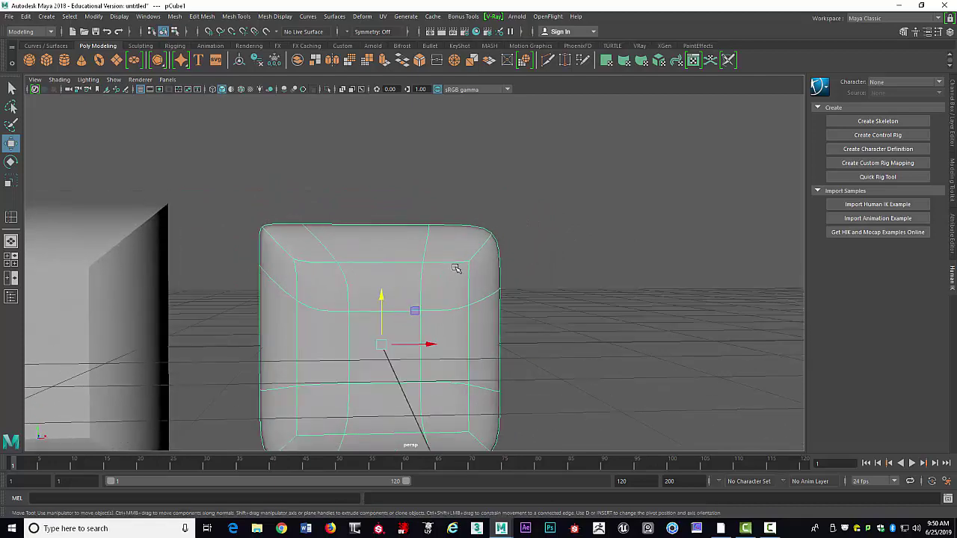
pyautogui.press('1')
# Step: In the front view, move the block's two outer support-loop vertices nearest the upper-right corner along their edges close to that corner
pyautogui.press('space')
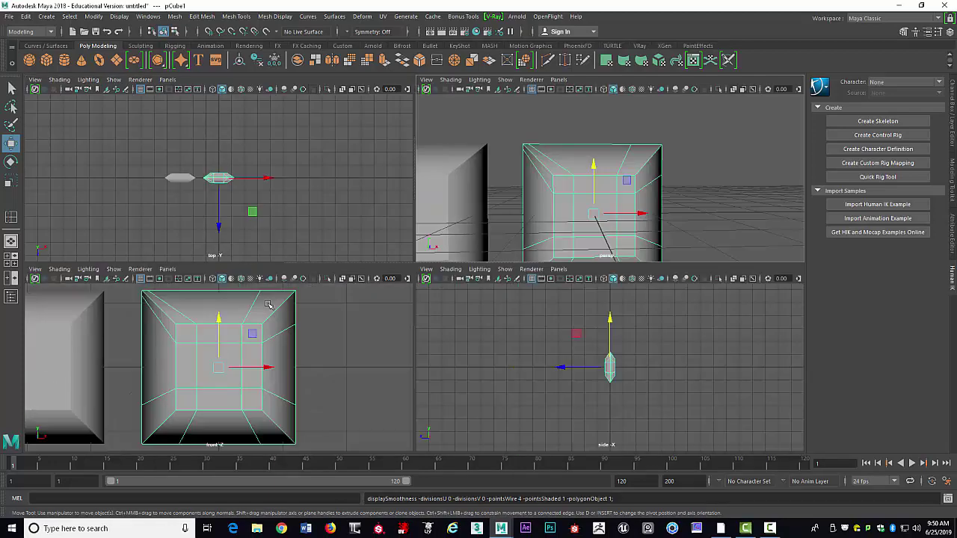
pyautogui.press('space')
pyautogui.moveTo(527, 120); pyautogui.dragTo(482, 107, button='right')
pyautogui.click(499, 118)
pyautogui.moveTo(530, 118); pyautogui.dragTo(589, 118)
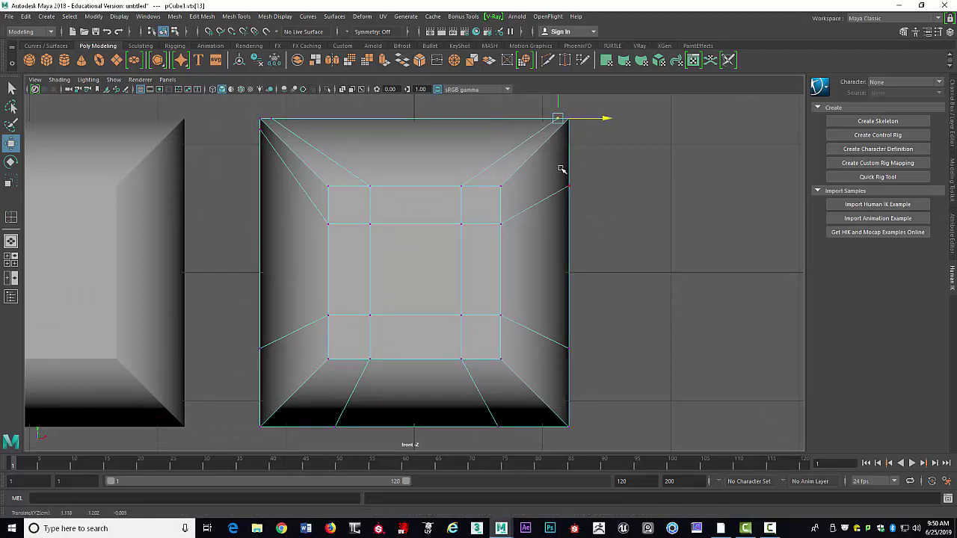
pyautogui.moveTo(560, 170); pyautogui.dragTo(588, 199)
pyautogui.moveTo(572, 147); pyautogui.dragTo(618, 163)
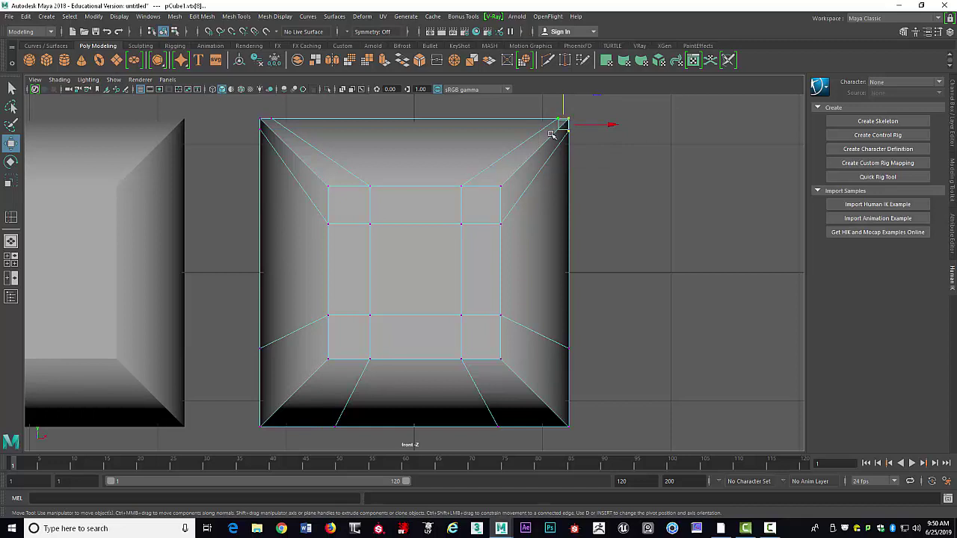
# Step: Try pulling the vertex clusters at the block's two upper corners outward, and undo the moves
pyautogui.moveTo(564, 125); pyautogui.dragTo(598, 122)
pyautogui.moveTo(225, 112); pyautogui.dragTo(336, 161)
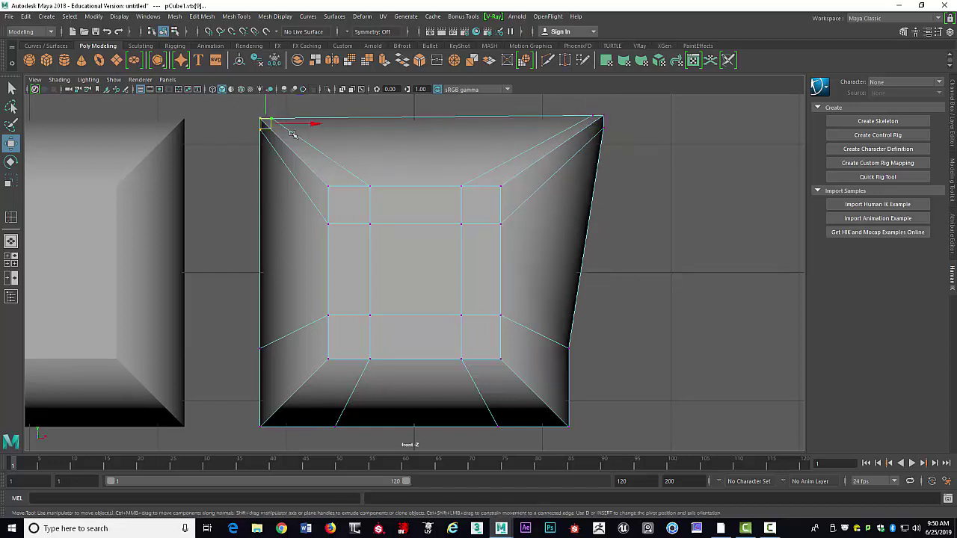
pyautogui.moveTo(266, 122); pyautogui.dragTo(237, 122)
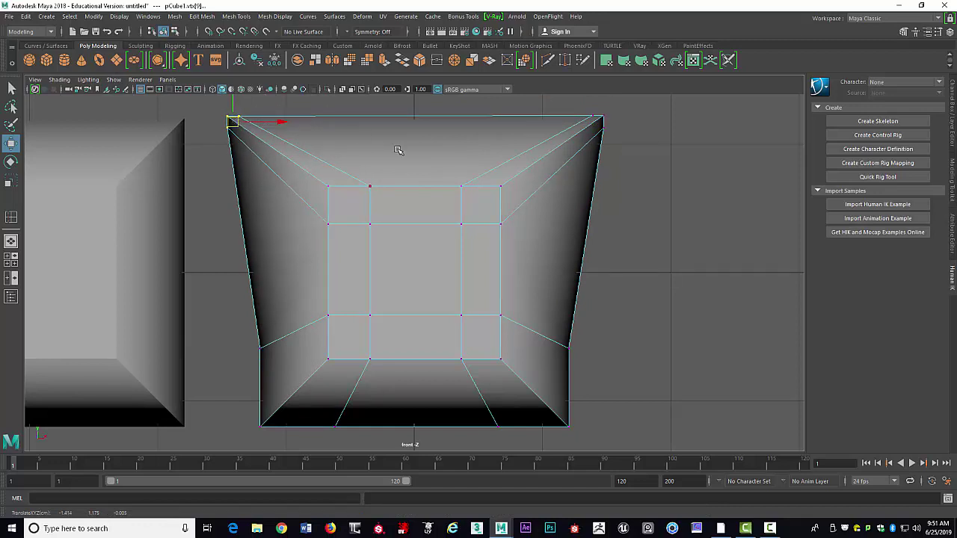
pyautogui.hotkey('ctrl', 'z')
pyautogui.hotkey('ctrl', 'z')
pyautogui.hotkey('ctrl', 'z')
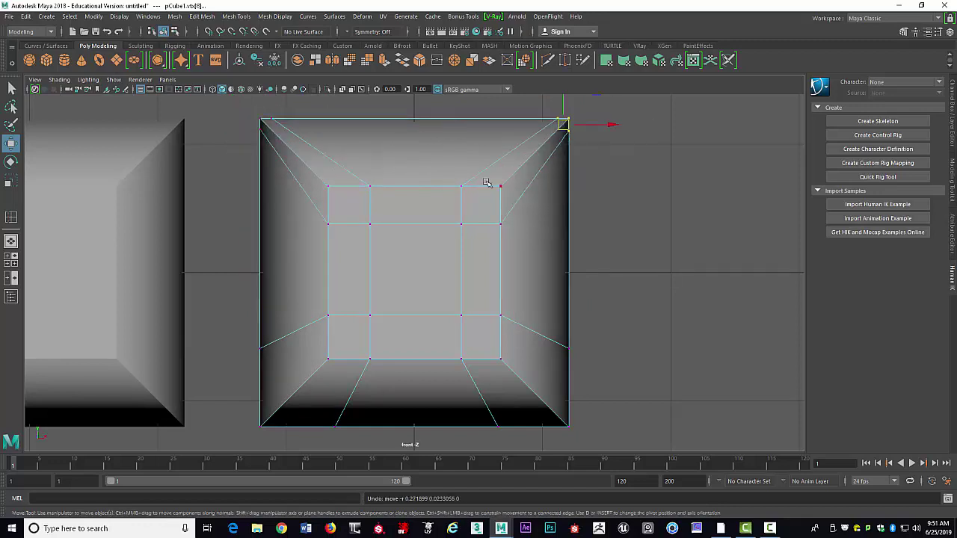
# Step: Move the two outer support-loop vertices nearest the block's lower-right corner along their edges close to that corner
pyautogui.keyDown('alt'); pyautogui.moveTo(618, 211); pyautogui.dragTo(617, 193); pyautogui.keyUp('alt')
pyautogui.keyDown('alt'); pyautogui.moveTo(617, 193); pyautogui.dragTo(644, 114, button='middle'); pyautogui.keyUp('alt')
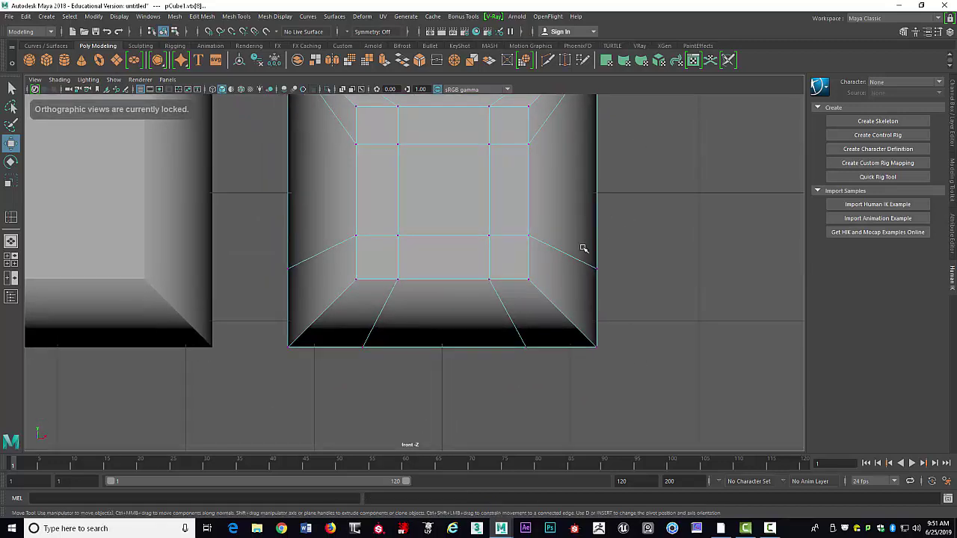
pyautogui.click(594, 266)
pyautogui.moveTo(595, 235); pyautogui.dragTo(593, 286)
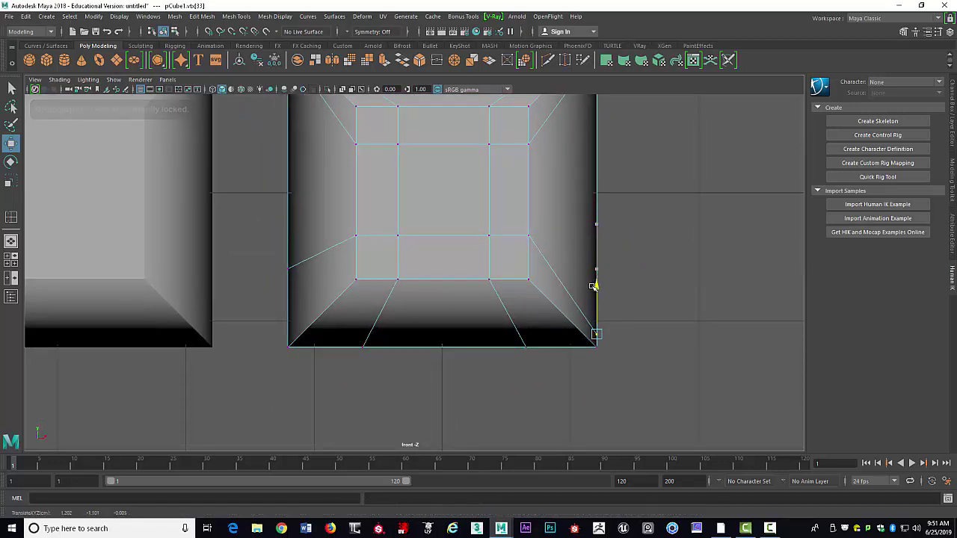
pyautogui.click(525, 346)
pyautogui.moveTo(560, 342); pyautogui.dragTo(618, 348)
# Step: Move the two outer support-loop vertices nearest the block's lower-left corner along their edges close to that corner
pyautogui.moveTo(338, 334)
pyautogui.mouseDown()
pyautogui.moveTo(379, 376)
pyautogui.moveTo(389, 349)
pyautogui.moveTo(333, 347)
pyautogui.mouseUp()
pyautogui.moveTo(278, 249); pyautogui.dragTo(290, 302)
pyautogui.moveTo(300, 363); pyautogui.dragTo(323, 347)
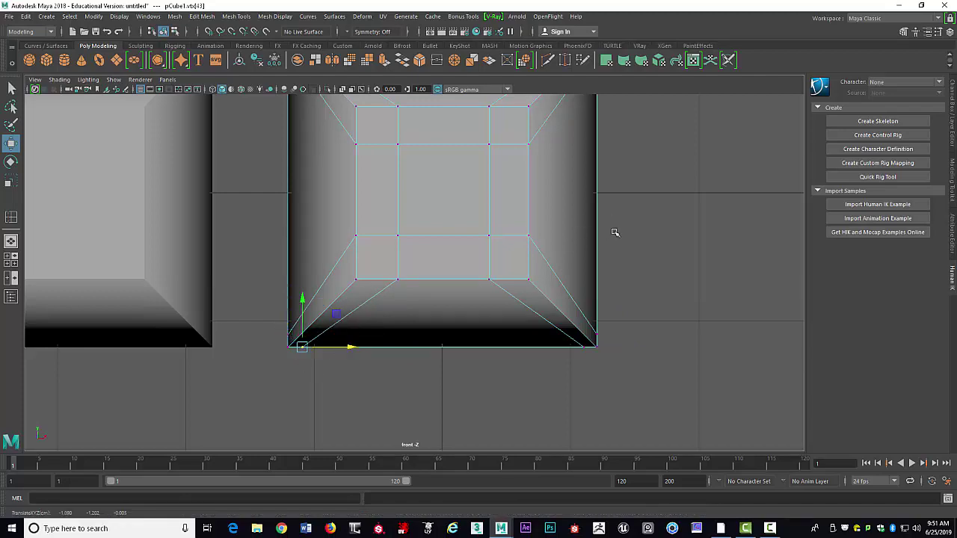
# Step: Switch to the perspective view and return the block to object selection in unsmoothed display
pyautogui.press('space')
pyautogui.press('space')
pyautogui.keyDown('alt'); pyautogui.moveTo(500, 294); pyautogui.dragTo(387, 274); pyautogui.keyUp('alt')
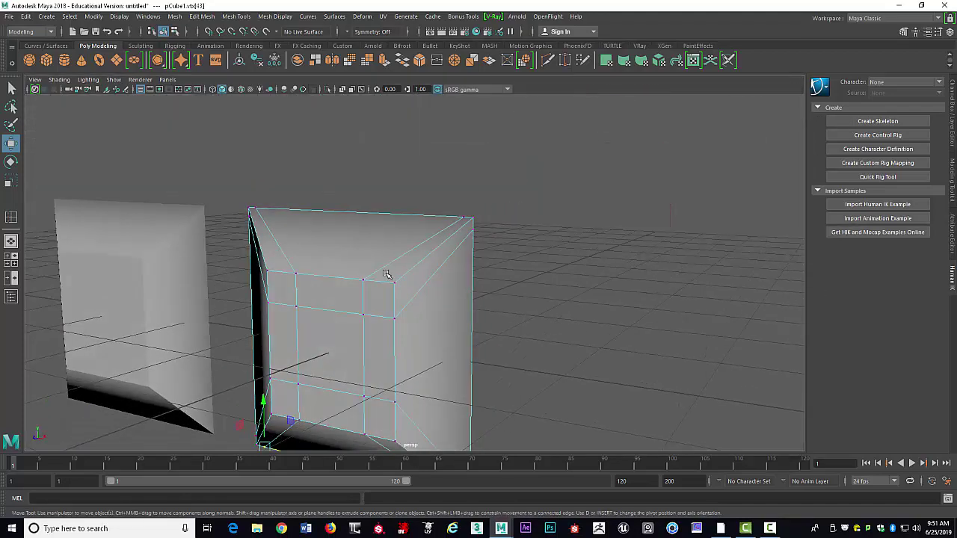
pyautogui.moveTo(385, 240); pyautogui.dragTo(382, 305, button='right')
pyautogui.scroll(-4, 384, 308)
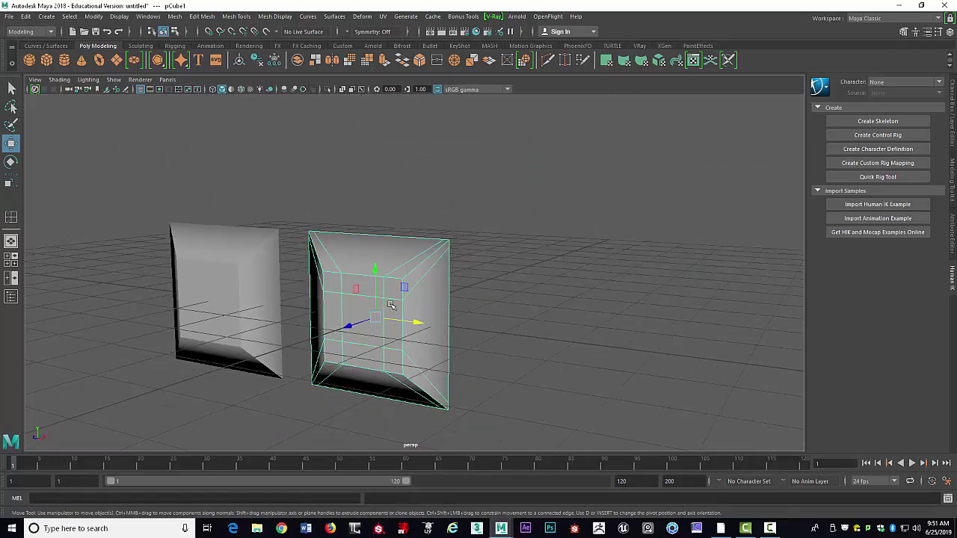
pyautogui.keyDown('alt'); pyautogui.moveTo(405, 276); pyautogui.dragTo(399, 246, button='middle'); pyautogui.keyUp('alt')
pyautogui.keyDown('alt'); pyautogui.moveTo(399, 245); pyautogui.dragTo(392, 240); pyautogui.keyUp('alt')
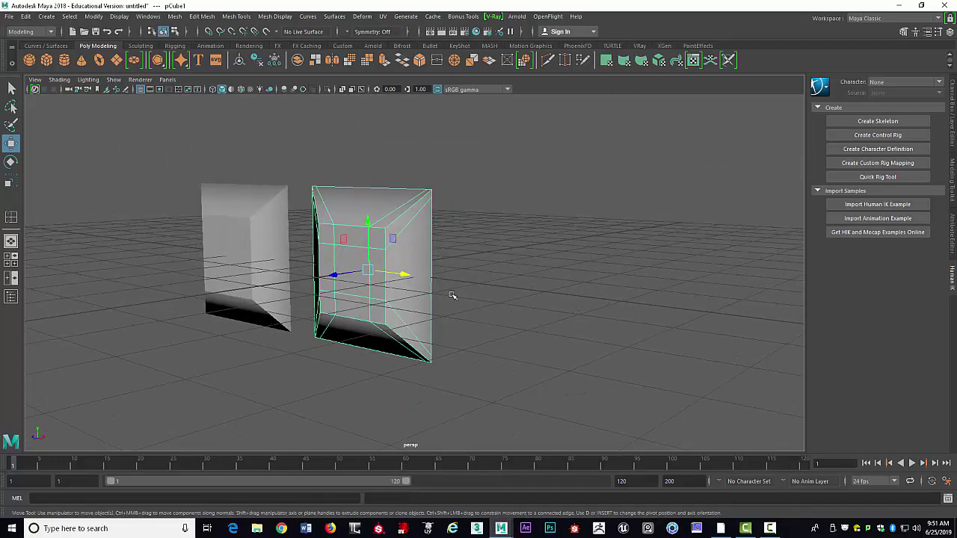
pyautogui.press('1')
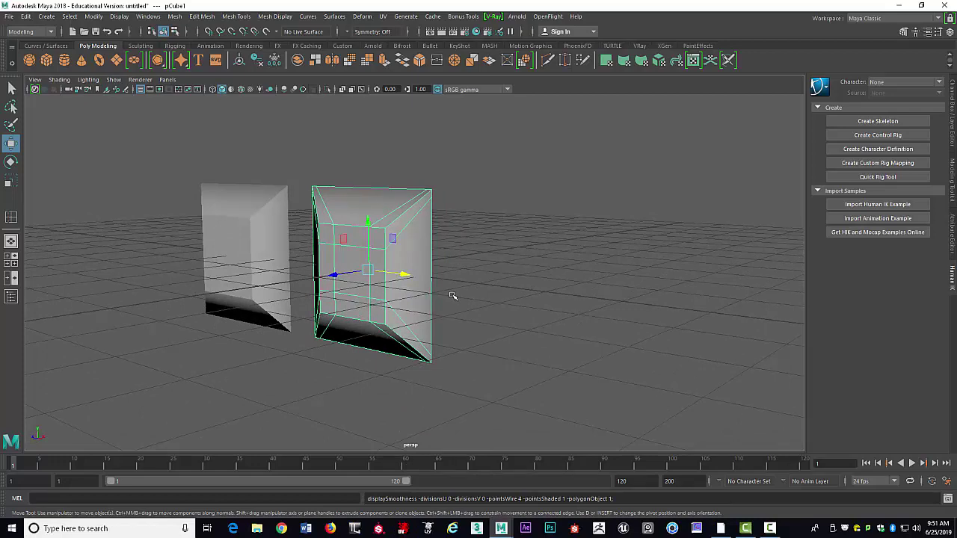
# Step: Insert one horizontal and one vertical edge loop through the middle of the original block
pyautogui.press('q')
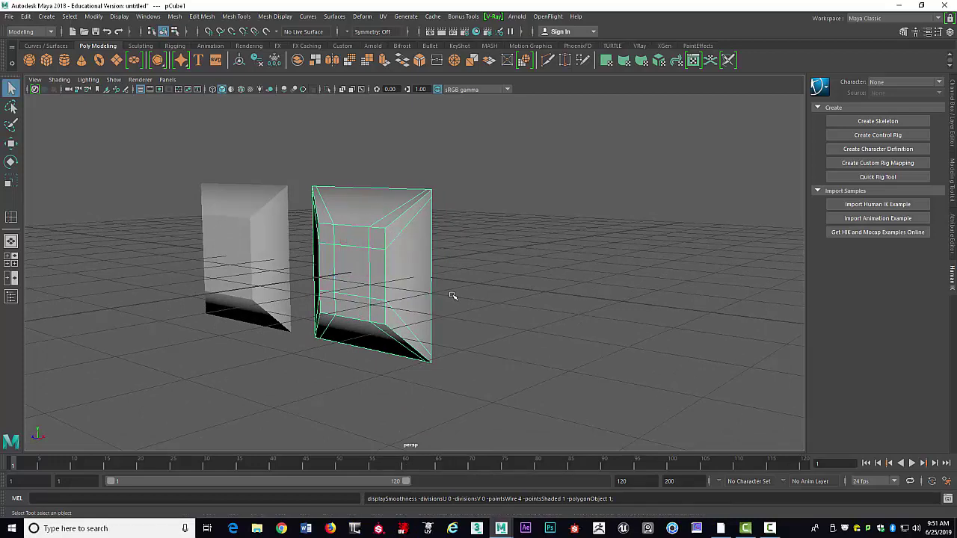
pyautogui.keyDown('shift'); pyautogui.moveTo(358, 245); pyautogui.dragTo(295, 260, button='right'); pyautogui.keyUp('shift')
pyautogui.scroll(4, 370, 269)
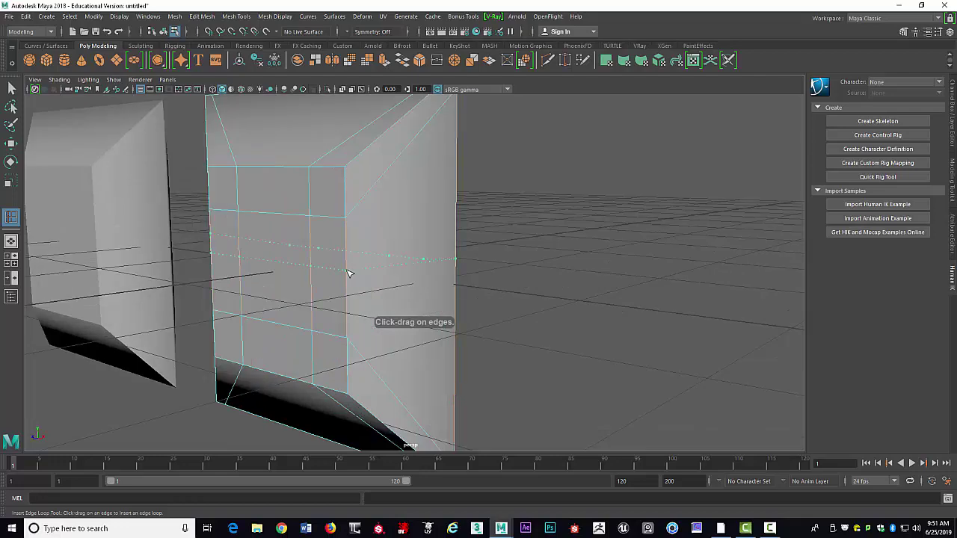
pyautogui.click(347, 278)
pyautogui.keyDown('alt'); pyautogui.moveTo(361, 215); pyautogui.dragTo(410, 214, button='middle'); pyautogui.keyUp('alt')
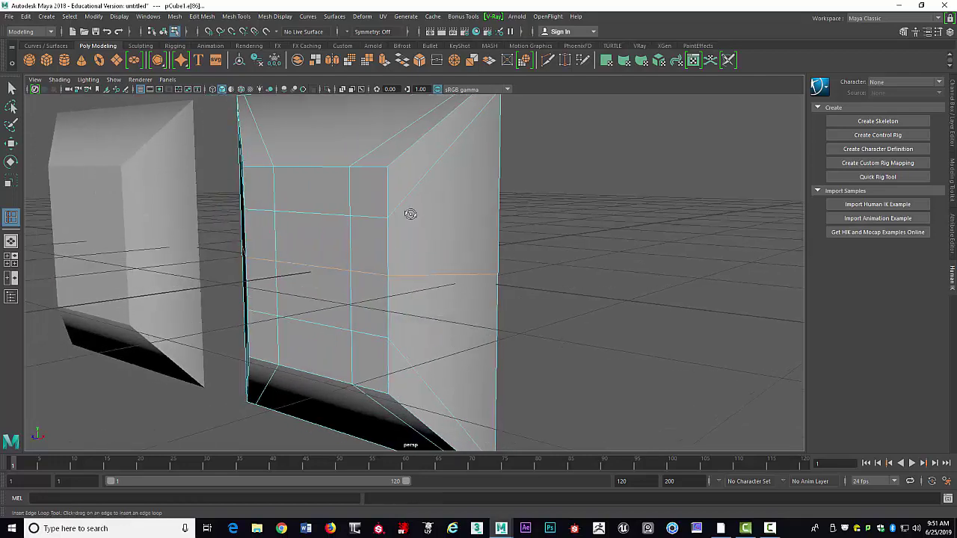
pyautogui.keyDown('alt'); pyautogui.moveTo(410, 214); pyautogui.dragTo(410, 192); pyautogui.keyUp('alt')
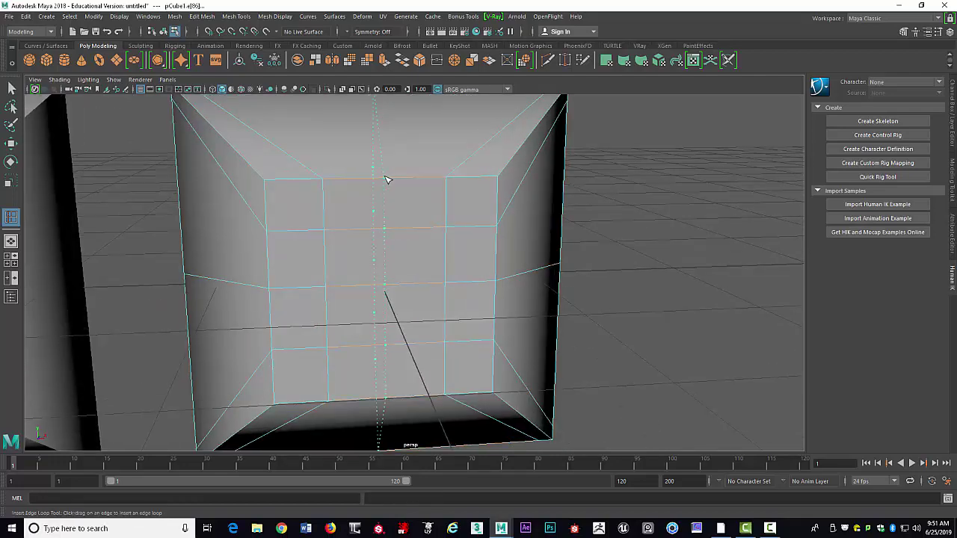
pyautogui.click(386, 177)
pyautogui.scroll(-2, 535, 265)
pyautogui.keyDown('alt'); pyautogui.moveTo(524, 265); pyautogui.dragTo(506, 264); pyautogui.keyUp('alt')
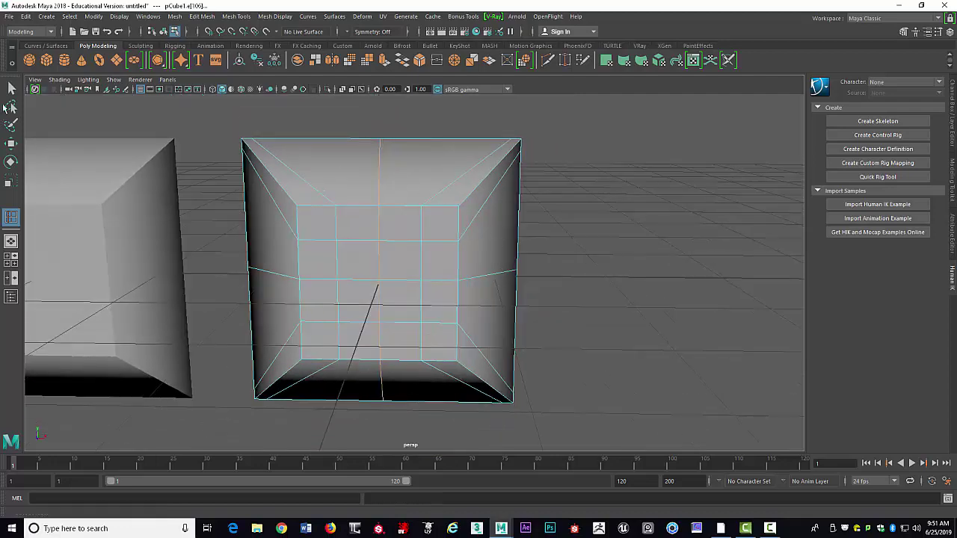
# Step: Move the outer middle vertex on each of the block's four sides slightly inward to give it a concave, pillow-like outline
pyautogui.press('q')
pyautogui.moveTo(387, 132); pyautogui.dragTo(377, 136, button='right')
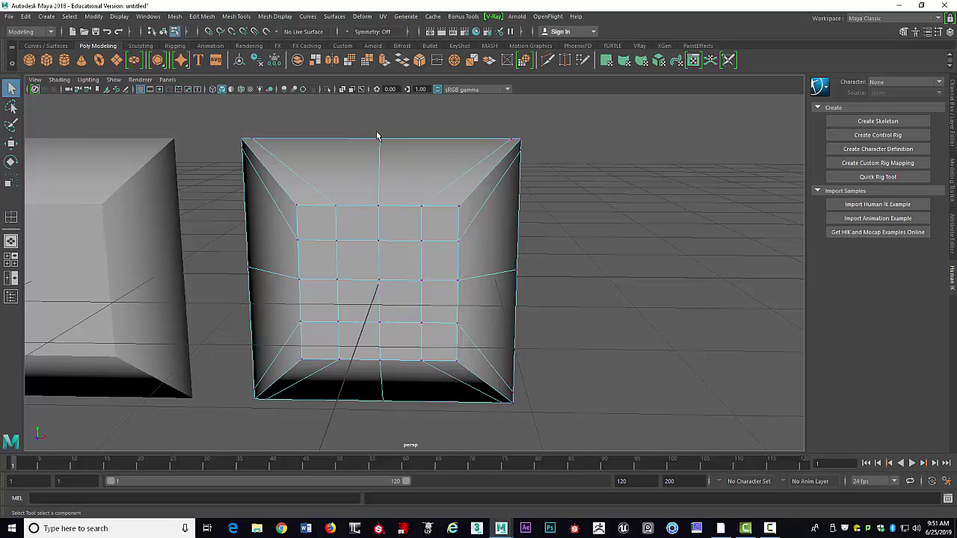
pyautogui.press('w')
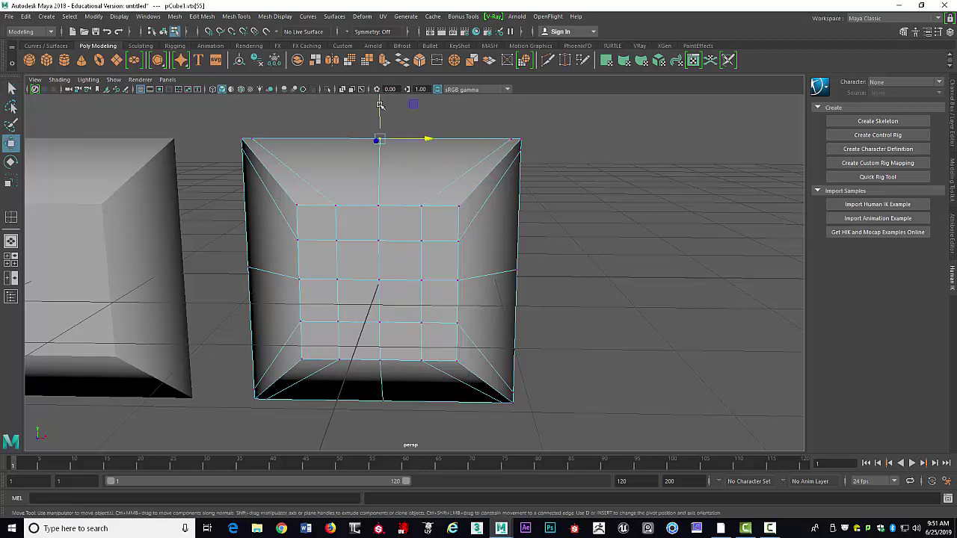
pyautogui.moveTo(380, 106); pyautogui.dragTo(373, 122)
pyautogui.click(505, 278)
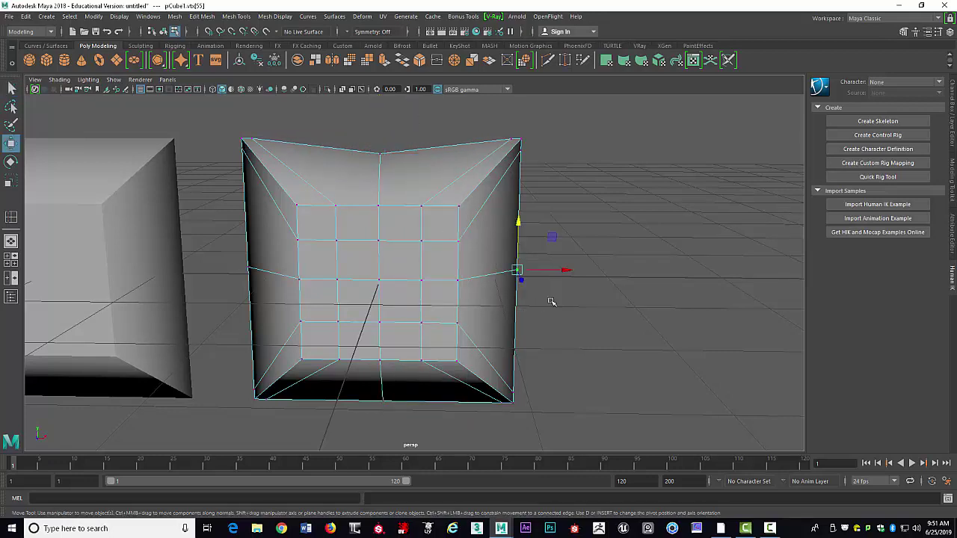
pyautogui.moveTo(552, 270); pyautogui.dragTo(534, 270)
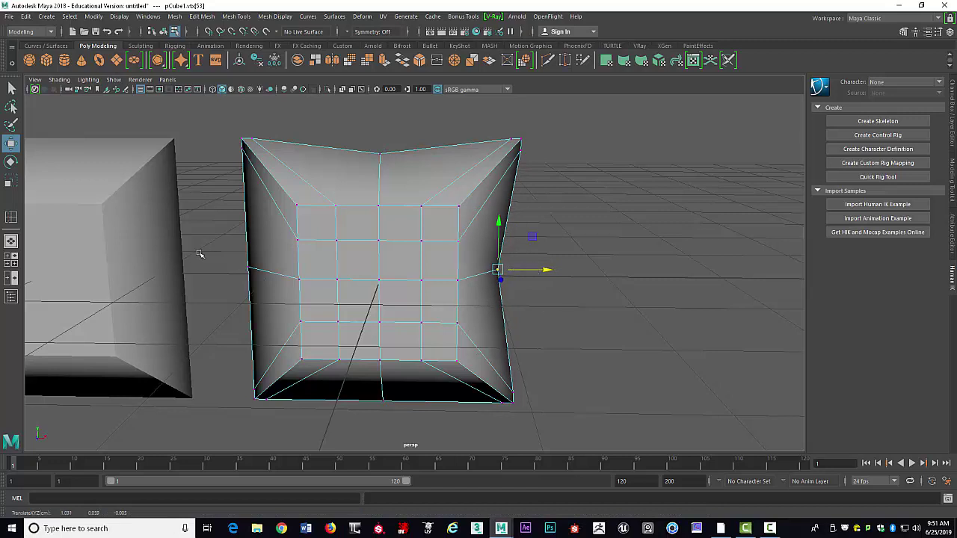
pyautogui.click(248, 268)
pyautogui.moveTo(303, 266); pyautogui.dragTo(313, 273)
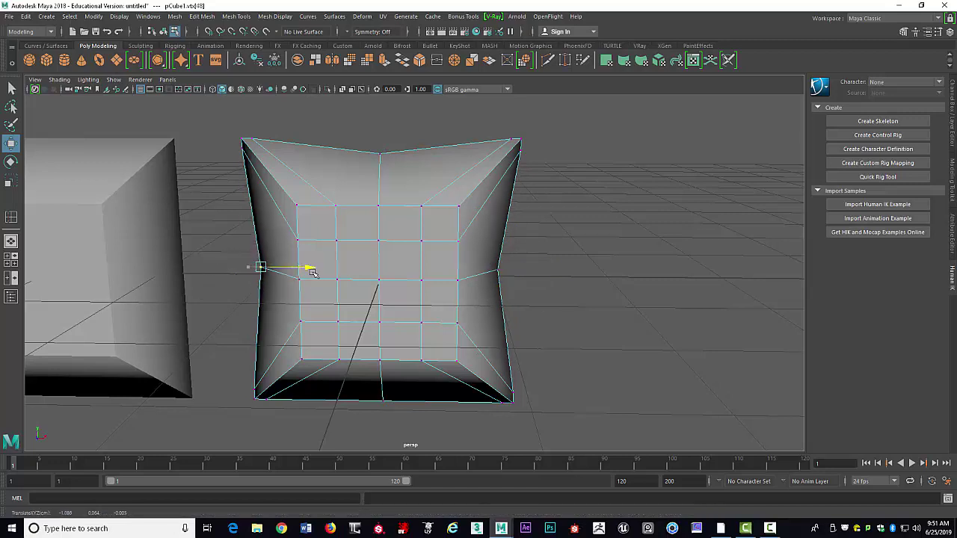
pyautogui.click(382, 401)
pyautogui.moveTo(382, 358); pyautogui.dragTo(385, 349)
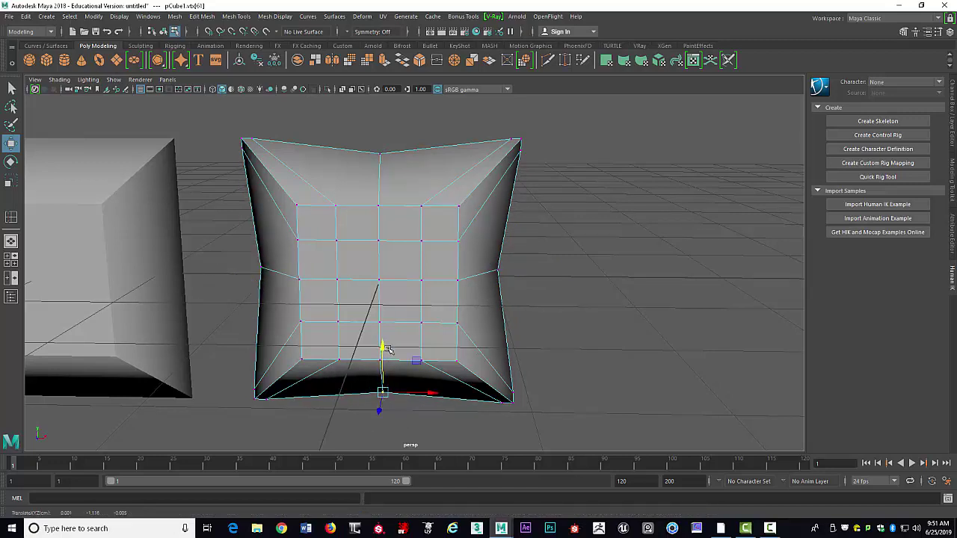
pyautogui.keyDown('alt'); pyautogui.moveTo(393, 295); pyautogui.dragTo(412, 276); pyautogui.keyUp('alt')
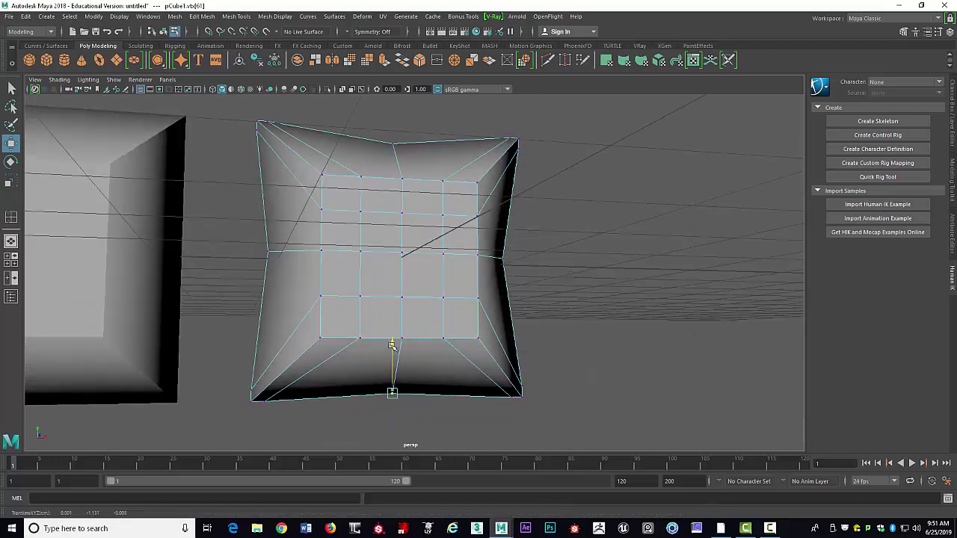
# Step: Inspect the concave block in smooth preview from another side, select it as an object and restore its unsmoothed display
pyautogui.press('3')
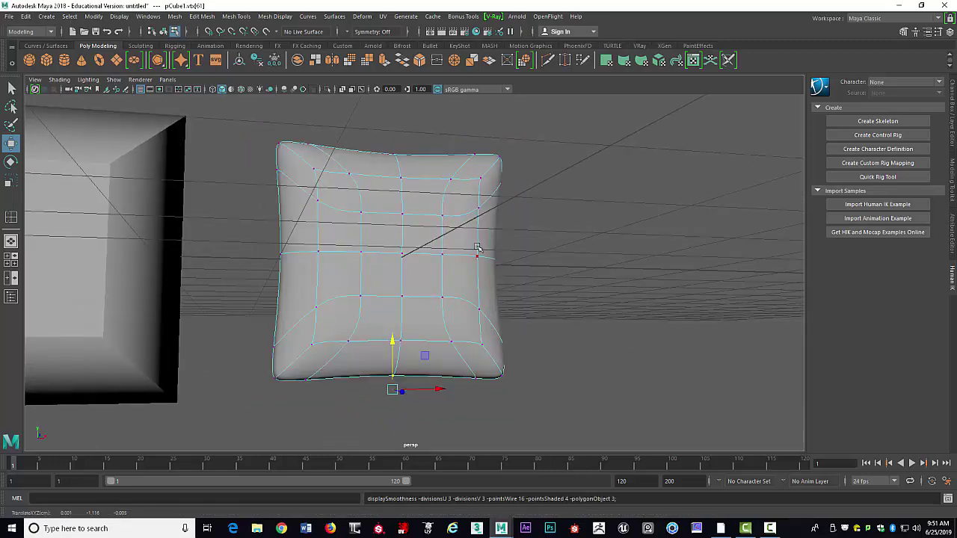
pyautogui.keyDown('alt'); pyautogui.moveTo(477, 247); pyautogui.dragTo(438, 292); pyautogui.keyUp('alt')
pyautogui.rightClick(392, 288)
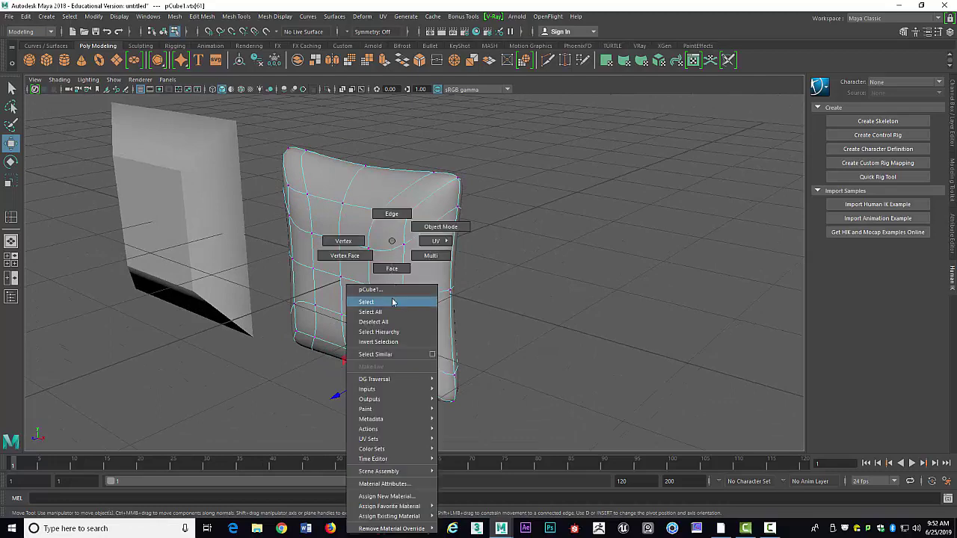
pyautogui.click(392, 301)
pyautogui.press('1')
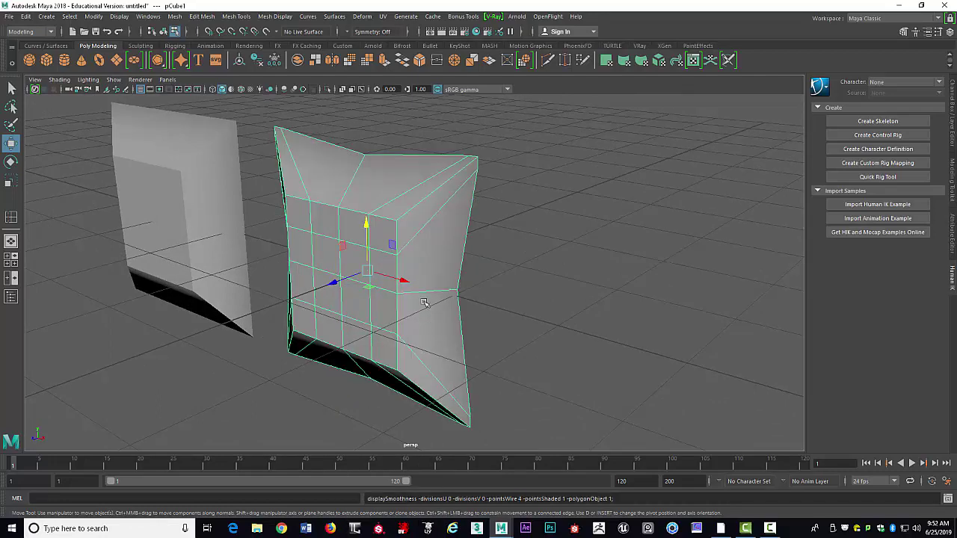
# Step: Bevel the outer perimeter edge loop of the concave block with a fractional width of 0.5 and one segment
pyautogui.keyDown('alt'); pyautogui.moveTo(474, 277); pyautogui.dragTo(399, 228); pyautogui.keyUp('alt')
pyautogui.moveTo(385, 220); pyautogui.dragTo(387, 193, button='right')
pyautogui.doubleClick(441, 278)
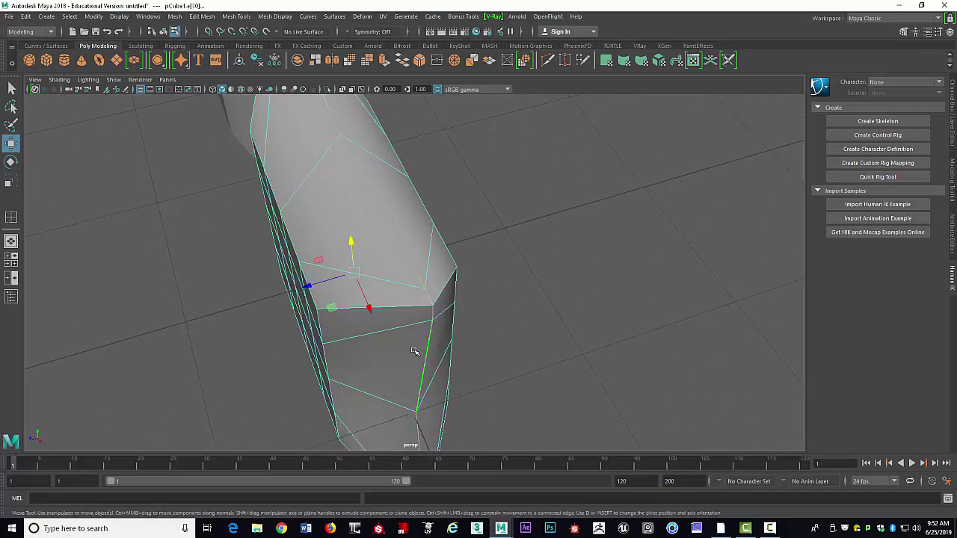
pyautogui.keyDown('alt'); pyautogui.moveTo(414, 351); pyautogui.dragTo(398, 341); pyautogui.keyUp('alt')
pyautogui.scroll(-5, 449, 256)
pyautogui.scroll(-4, 274, 216)
pyautogui.press('space')
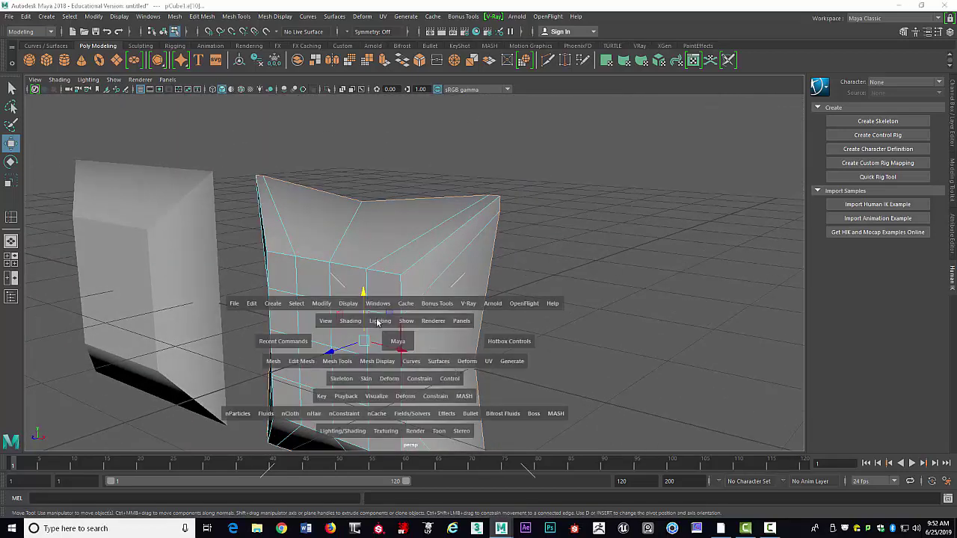
pyautogui.click(297, 364)
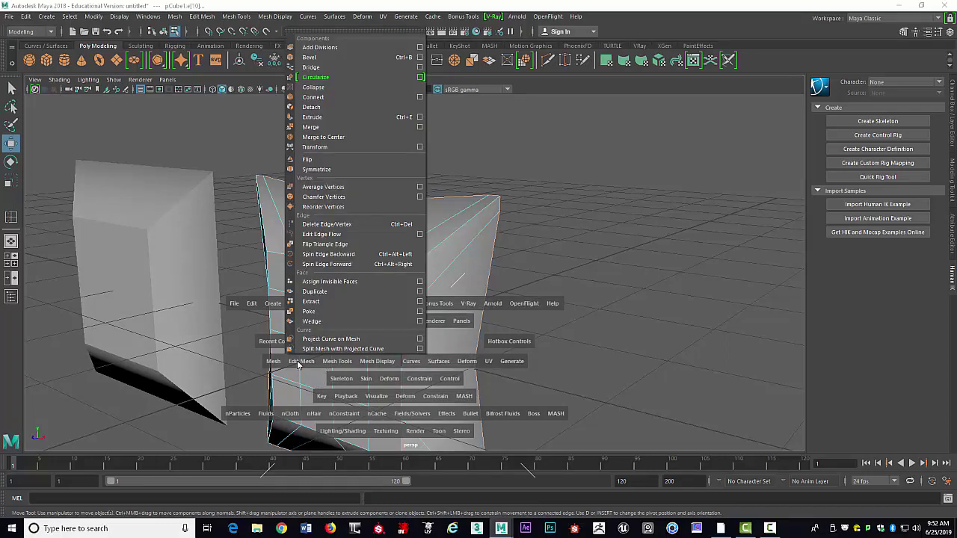
pyautogui.click(420, 57)
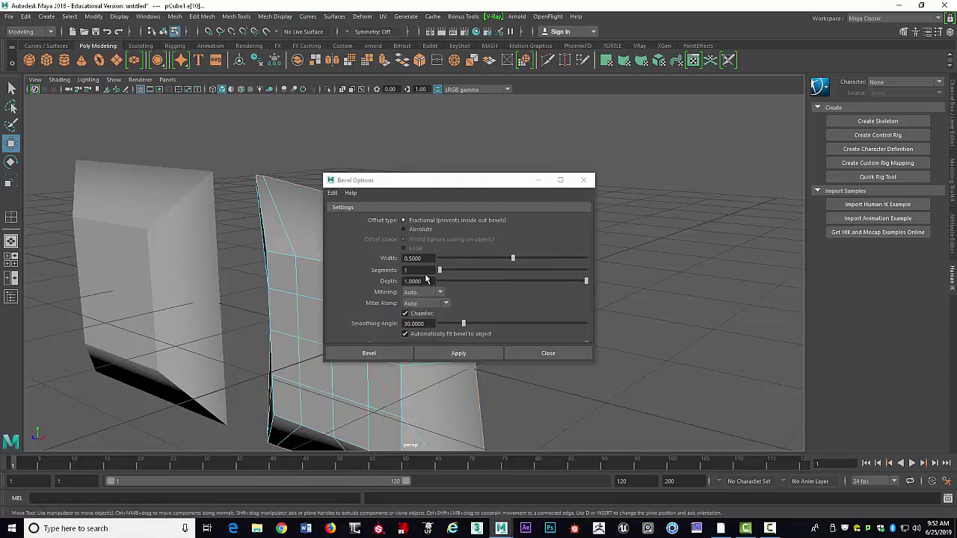
pyautogui.moveTo(446, 184); pyautogui.dragTo(639, 124)
pyautogui.keyDown('alt'); pyautogui.moveTo(352, 252); pyautogui.dragTo(252, 280); pyautogui.keyUp('alt')
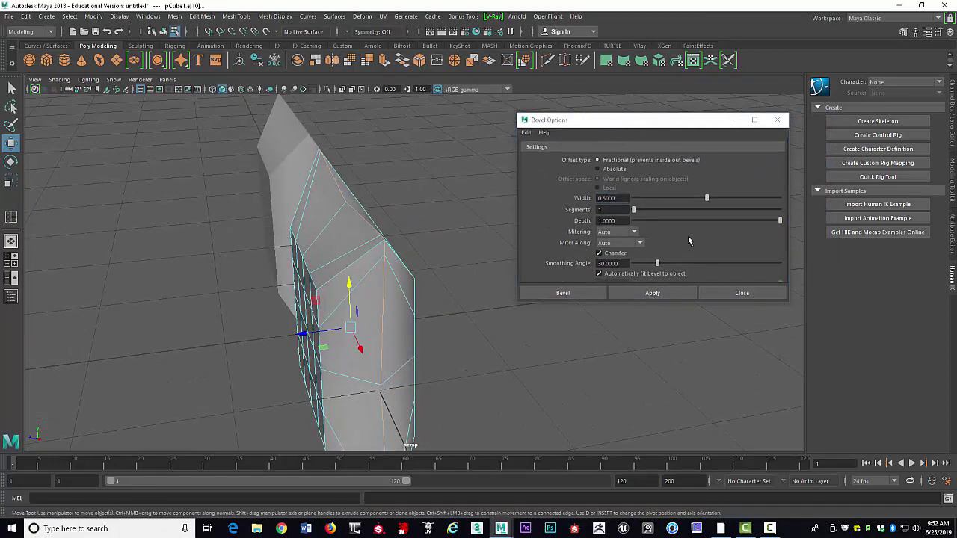
pyautogui.click(568, 292)
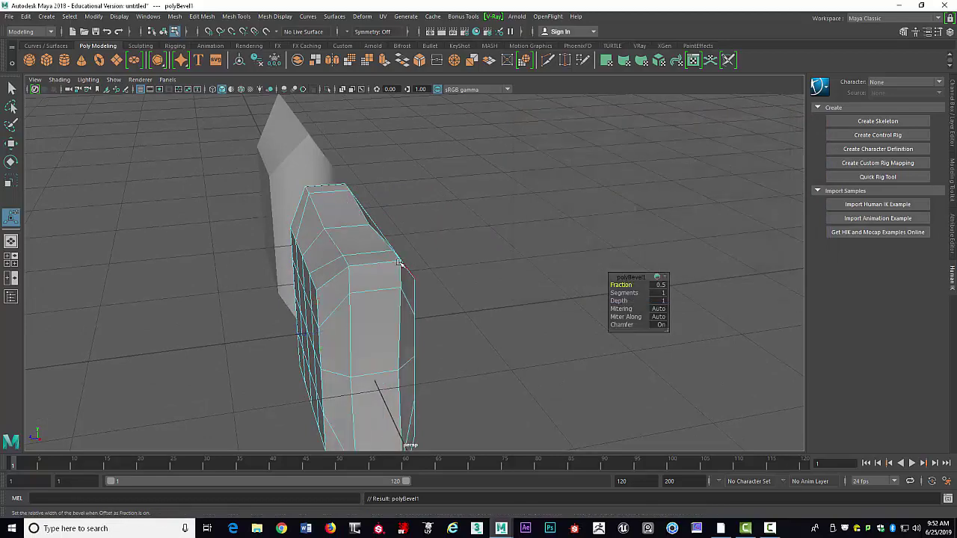
# Step: Narrow the perimeter bevel by setting its fraction to 0.05
pyautogui.keyDown('alt'); pyautogui.moveTo(373, 270); pyautogui.dragTo(353, 265); pyautogui.keyUp('alt')
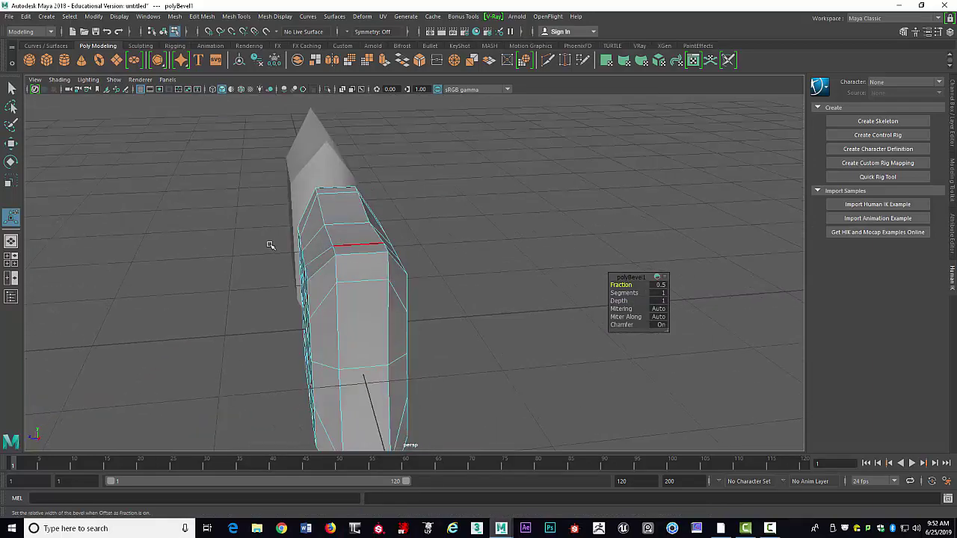
pyautogui.keyDown('alt'); pyautogui.moveTo(270, 245); pyautogui.dragTo(716, 281); pyautogui.keyUp('alt')
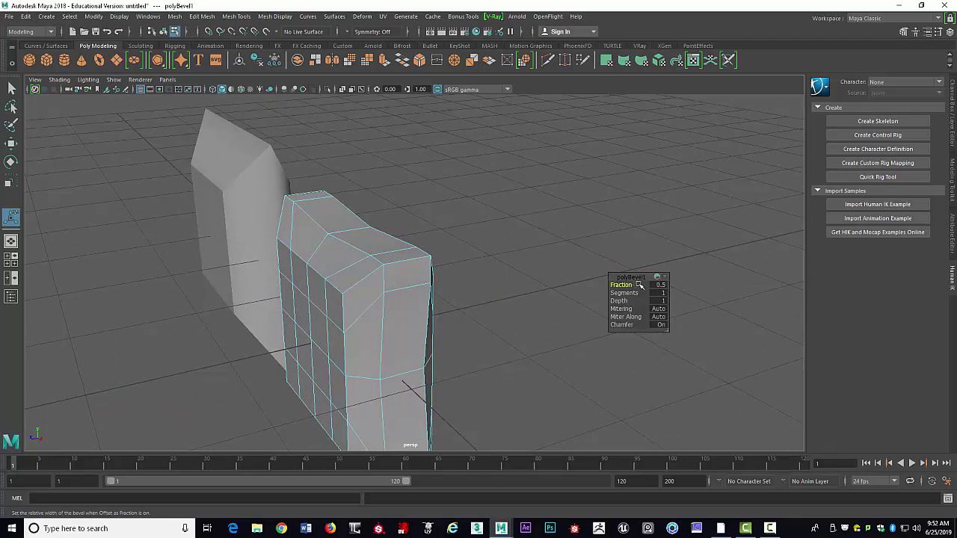
pyautogui.moveTo(631, 278); pyautogui.dragTo(530, 144)
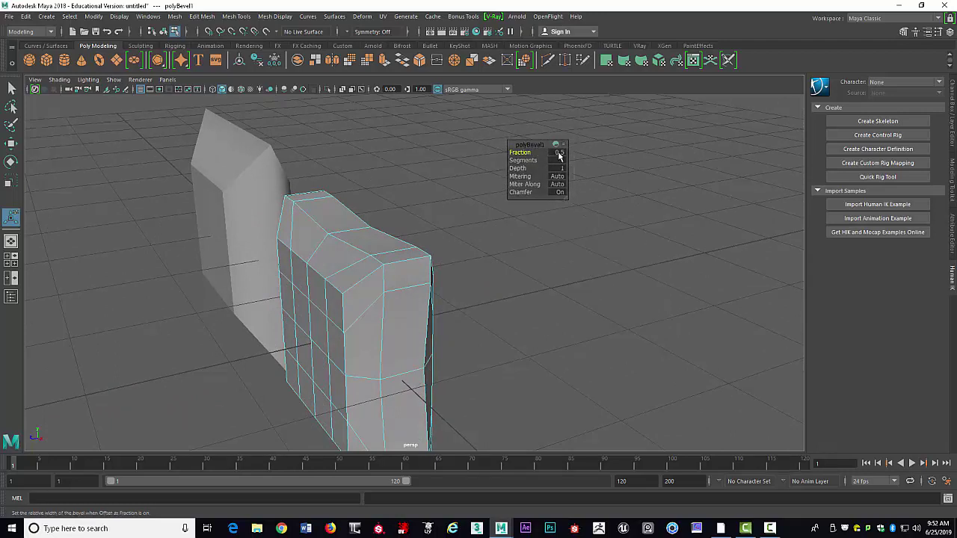
pyautogui.click(562, 152)
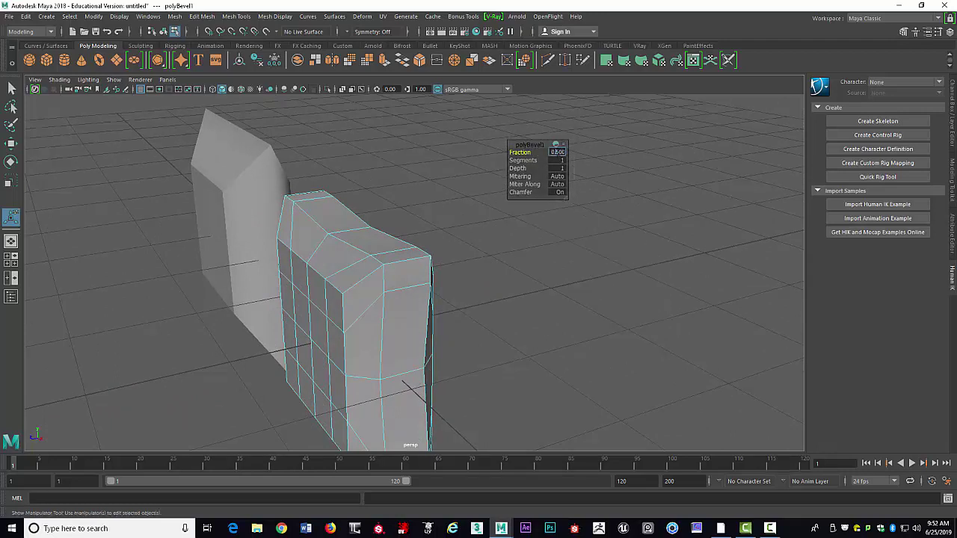
pyautogui.moveTo(555, 152); pyautogui.dragTo(560, 157)
pyautogui.press('Return')
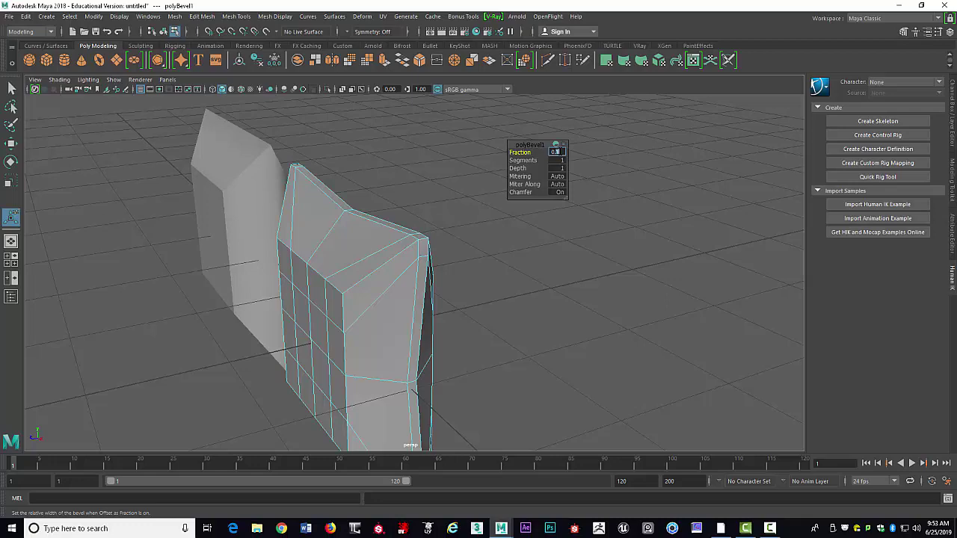
pyautogui.press('Return')
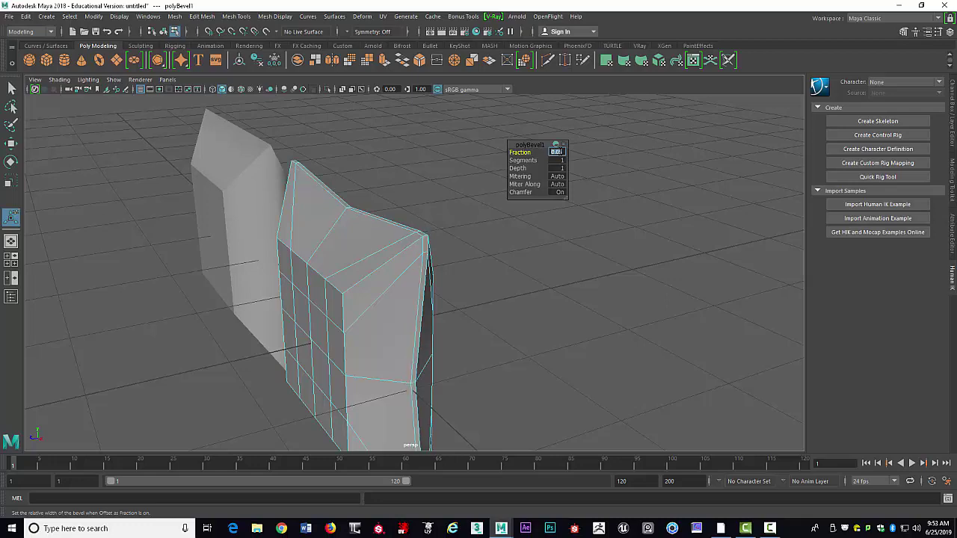
pyautogui.keyDown('alt'); pyautogui.moveTo(551, 224); pyautogui.dragTo(551, 246); pyautogui.keyUp('alt')
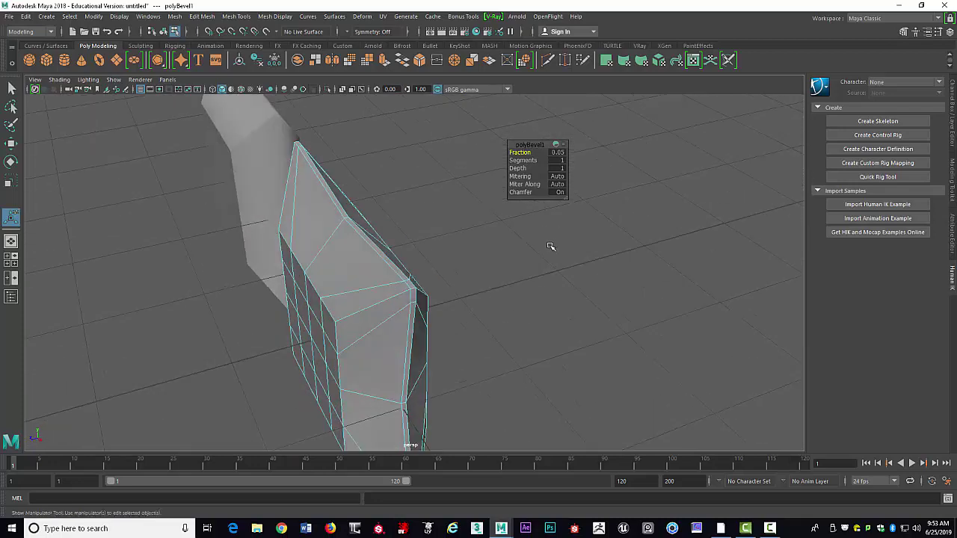
# Step: Extrude the narrow loop of bevel faces around the block's perimeter outward, with a local Z translation of about 0.012
pyautogui.scroll(4, 551, 246)
pyautogui.keyDown('alt'); pyautogui.moveTo(455, 259); pyautogui.dragTo(477, 262); pyautogui.keyUp('alt')
pyautogui.moveTo(438, 281)
pyautogui.mouseDown(button='right')
pyautogui.moveTo(437, 224)
pyautogui.moveTo(443, 285)
pyautogui.mouseUp(button='right')
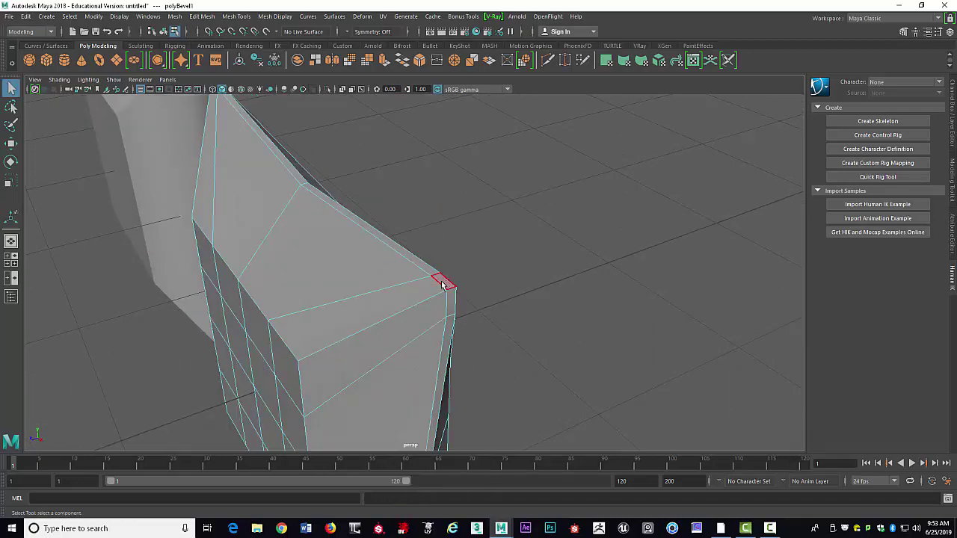
pyautogui.click(443, 285)
pyautogui.doubleClick(423, 265)
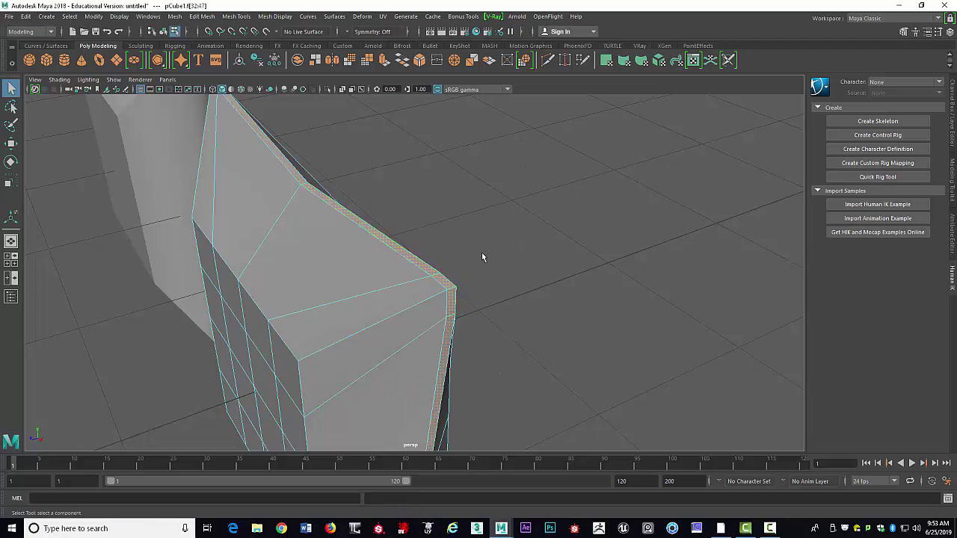
pyautogui.keyDown('alt'); pyautogui.moveTo(543, 254); pyautogui.dragTo(459, 282); pyautogui.keyUp('alt')
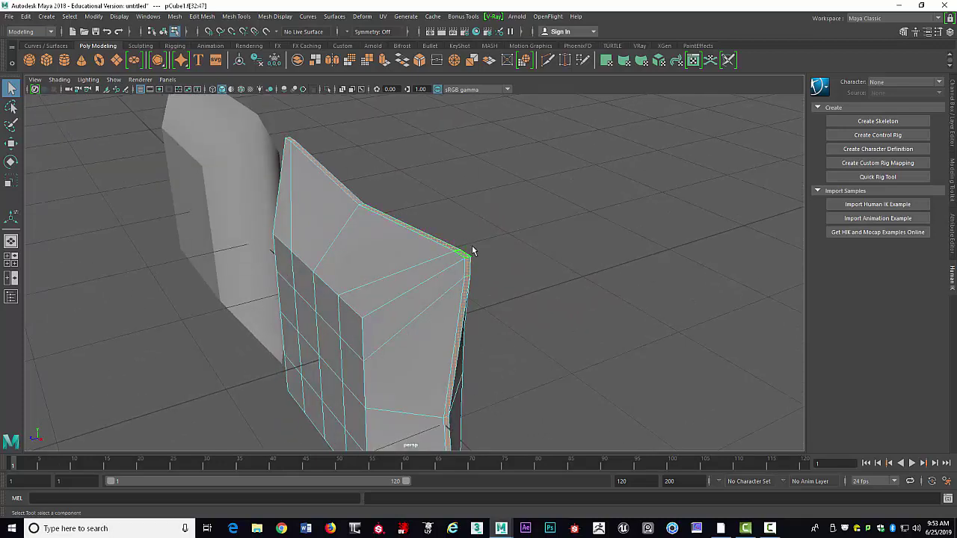
pyautogui.hotkey('ctrl', 'e')
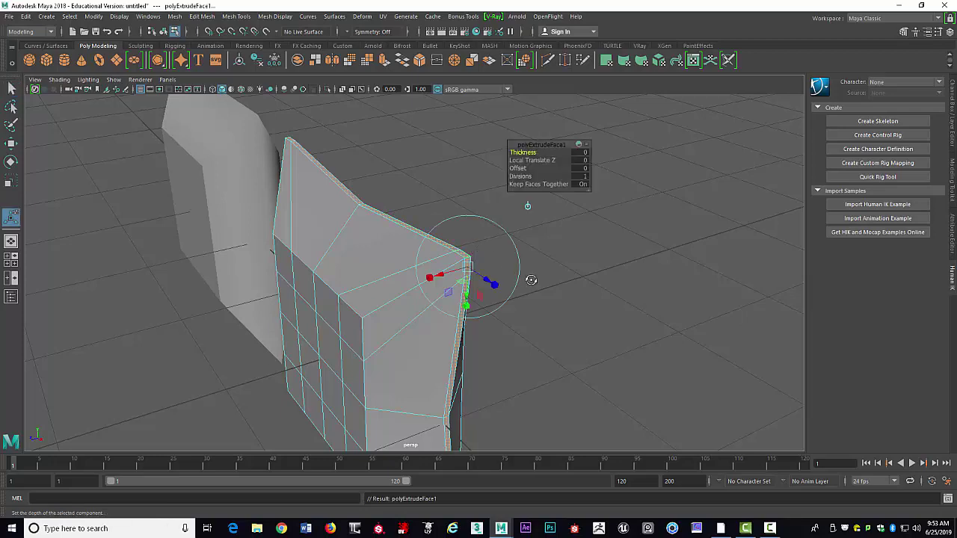
pyautogui.keyDown('alt'); pyautogui.moveTo(530, 280); pyautogui.dragTo(574, 273); pyautogui.keyUp('alt')
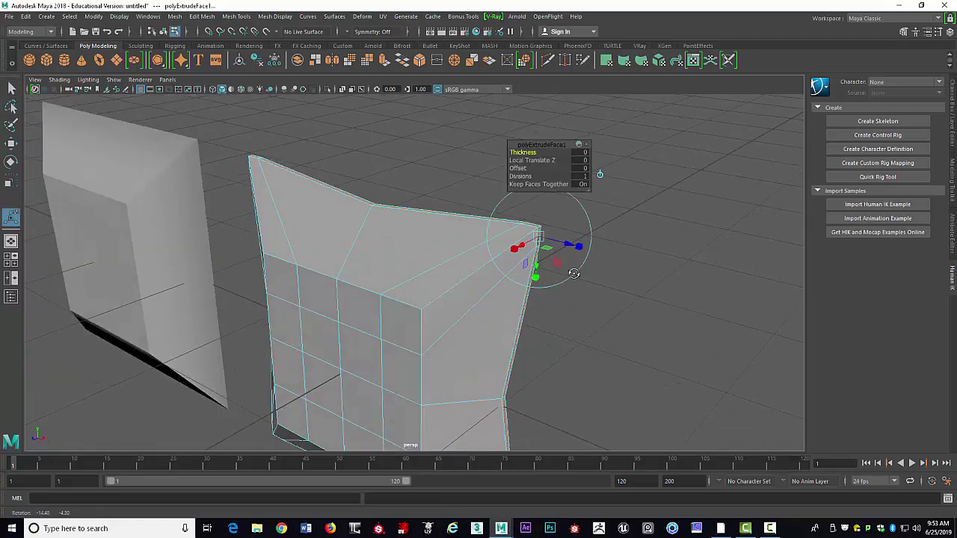
pyautogui.keyDown('alt'); pyautogui.moveTo(530, 267); pyautogui.dragTo(573, 264, button='right'); pyautogui.keyUp('alt')
pyautogui.keyDown('alt'); pyautogui.moveTo(586, 270); pyautogui.dragTo(450, 295, button='middle'); pyautogui.keyUp('alt')
pyautogui.keyDown('alt'); pyautogui.moveTo(479, 278); pyautogui.dragTo(516, 306); pyautogui.keyUp('alt')
pyautogui.keyDown('alt'); pyautogui.moveTo(534, 310); pyautogui.dragTo(604, 306, button='right'); pyautogui.keyUp('alt')
pyautogui.keyDown('alt'); pyautogui.moveTo(604, 305); pyautogui.dragTo(597, 229, button='middle'); pyautogui.keyUp('alt')
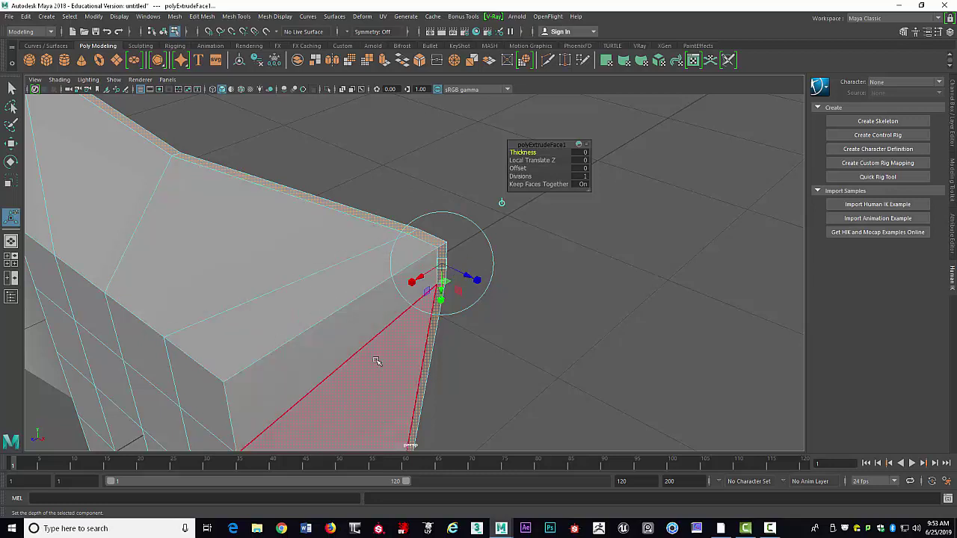
pyautogui.moveTo(468, 277); pyautogui.dragTo(471, 277)
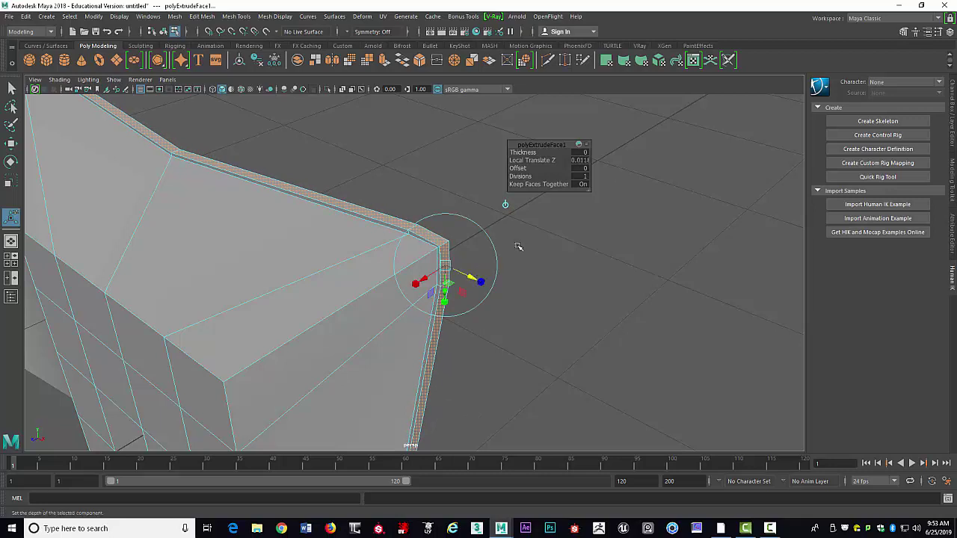
# Step: Extrude the same perimeter face loop outward a second time, with a local Z translation of about 0.013
pyautogui.hotkey('ctrl', 'e')
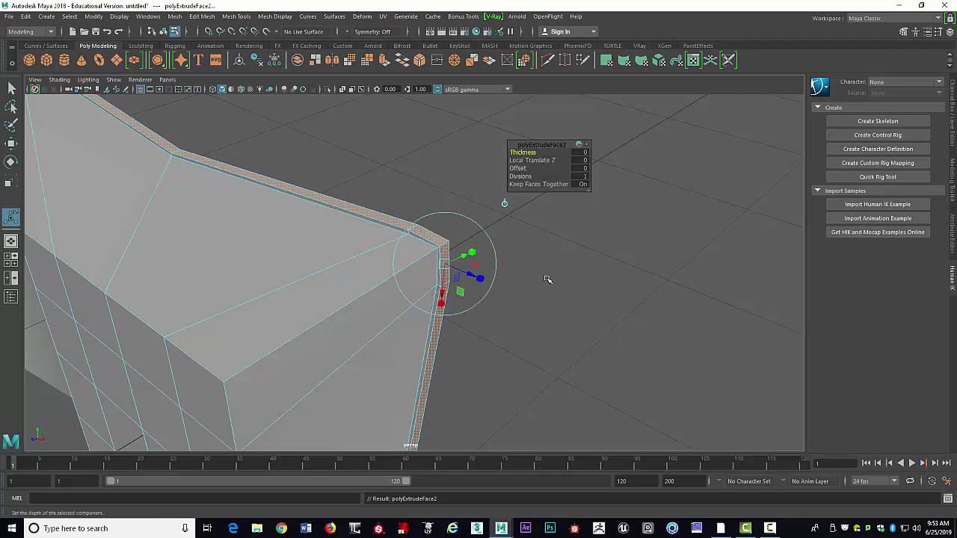
pyautogui.moveTo(472, 277); pyautogui.dragTo(526, 265)
pyautogui.moveTo(670, 218); pyautogui.dragTo(702, 219)
pyautogui.keyDown('alt'); pyautogui.moveTo(703, 219); pyautogui.dragTo(415, 262); pyautogui.keyUp('alt')
pyautogui.moveTo(430, 229); pyautogui.dragTo(416, 229)
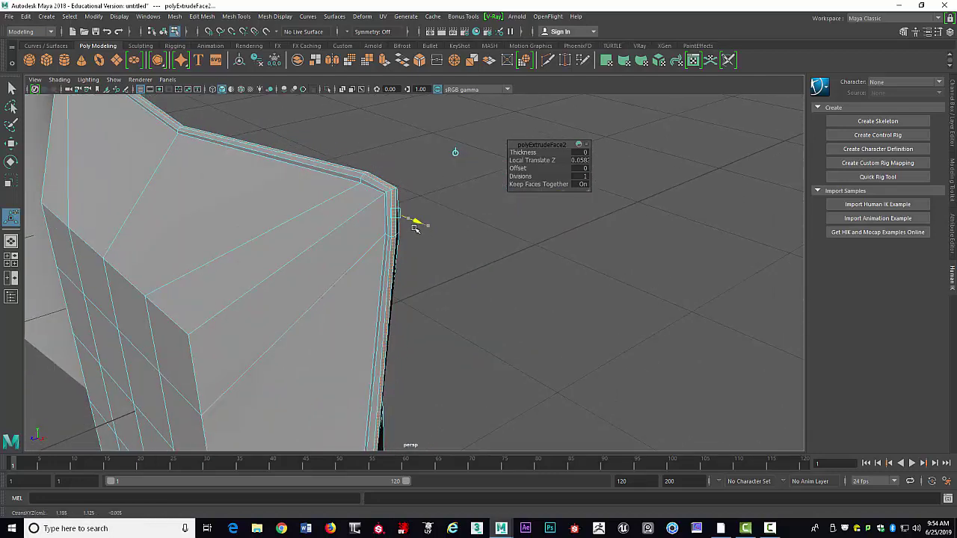
pyautogui.keyDown('alt'); pyautogui.moveTo(416, 228); pyautogui.dragTo(406, 337); pyautogui.keyUp('alt')
pyautogui.keyDown('alt'); pyautogui.moveTo(389, 282); pyautogui.dragTo(482, 245); pyautogui.keyUp('alt')
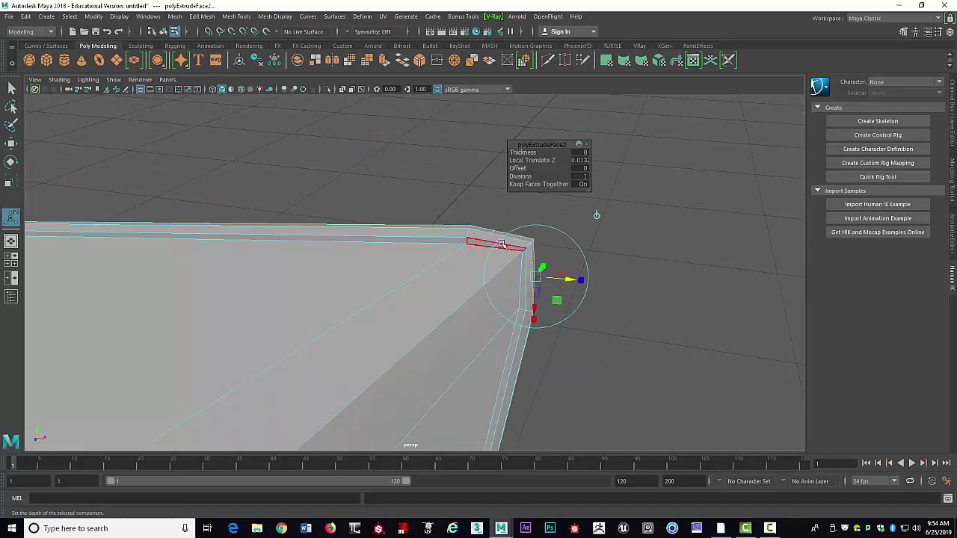
# Step: In the front view, move the outermost vertices at the block's upper-right corner diagonally outward to sharpen it
pyautogui.moveTo(461, 233); pyautogui.dragTo(467, 203, button='right')
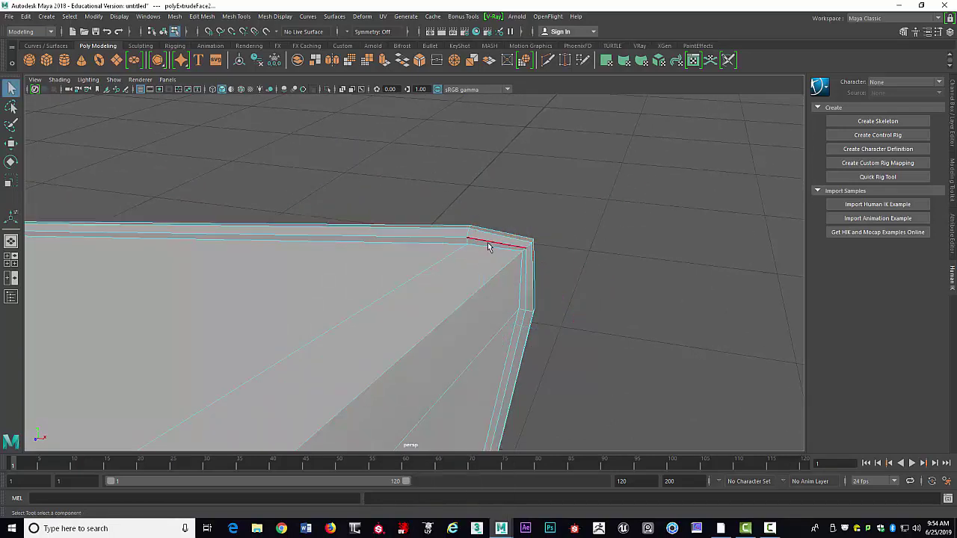
pyautogui.moveTo(449, 234); pyautogui.dragTo(415, 253, button='right')
pyautogui.press('space')
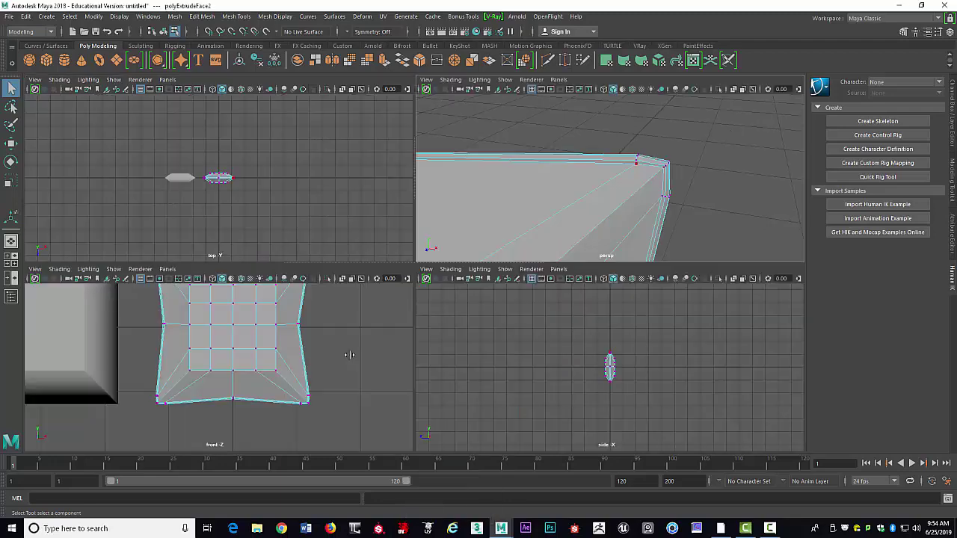
pyautogui.press('space')
pyautogui.keyDown('alt'); pyautogui.moveTo(494, 164); pyautogui.dragTo(442, 321, button='middle'); pyautogui.keyUp('alt')
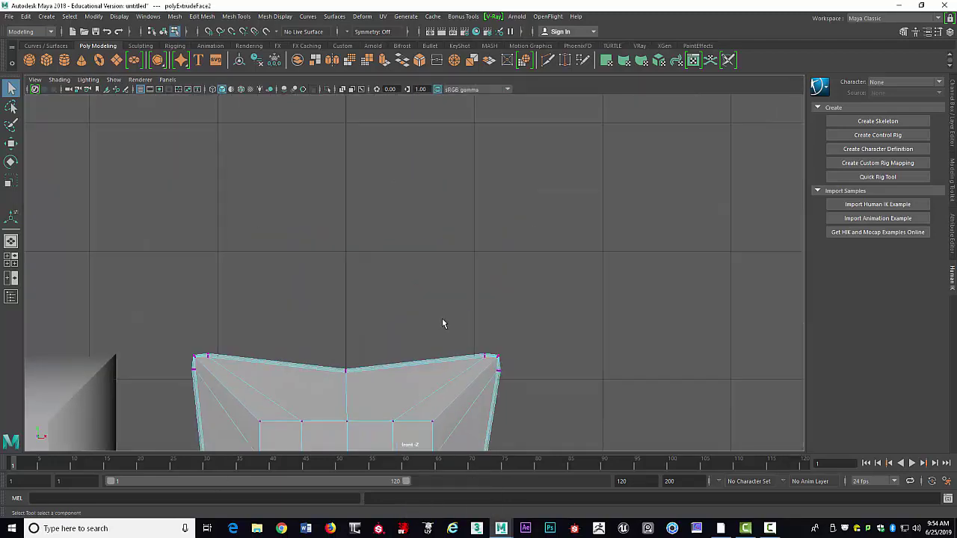
pyautogui.scroll(5, 459, 340)
pyautogui.keyDown('alt'); pyautogui.moveTo(583, 358); pyautogui.dragTo(508, 210, button='middle'); pyautogui.keyUp('alt')
pyautogui.scroll(4, 464, 183)
pyautogui.keyDown('alt'); pyautogui.moveTo(450, 170); pyautogui.dragTo(506, 372, button='middle'); pyautogui.keyUp('alt')
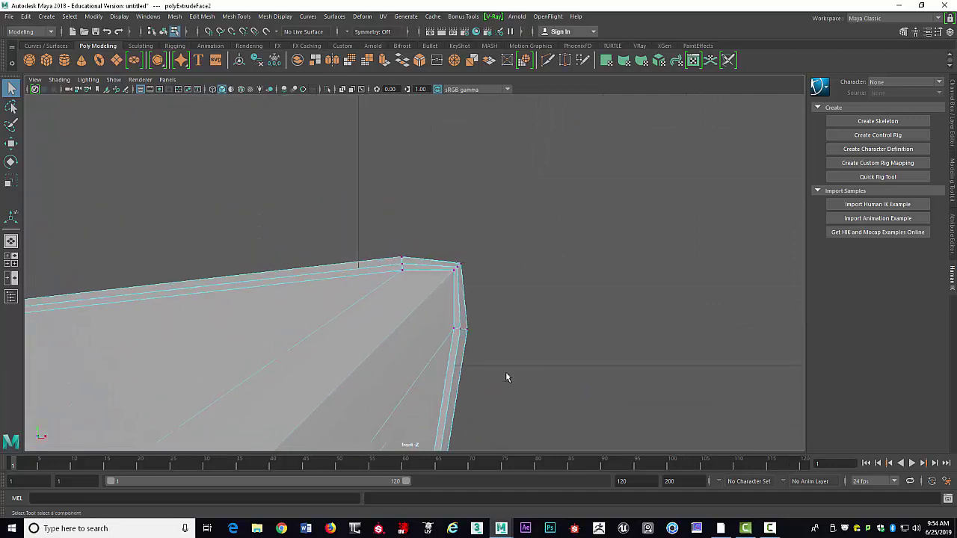
pyautogui.scroll(4, 506, 371)
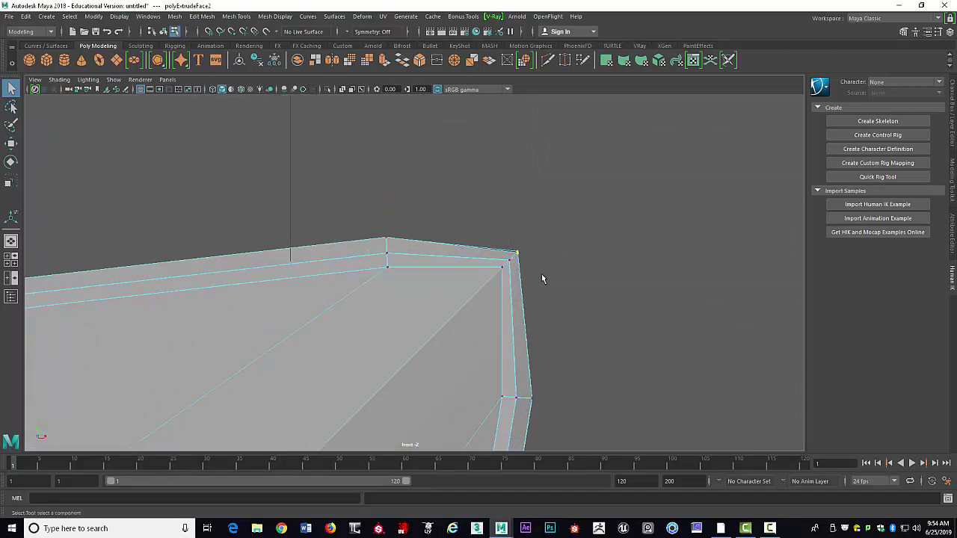
pyautogui.press('w')
pyautogui.moveTo(516, 254); pyautogui.dragTo(523, 242)
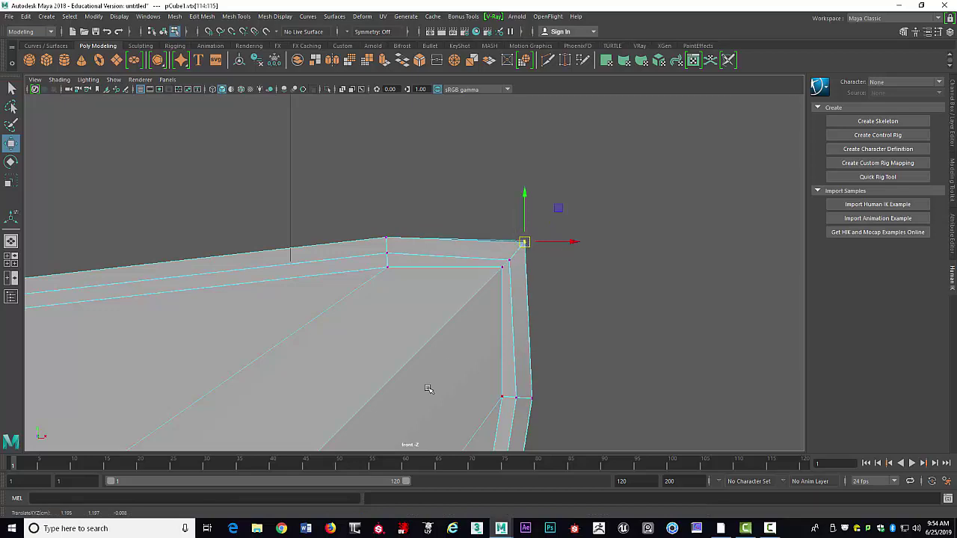
# Step: Move the outermost vertices at the block's lower-right corner slightly outward to sharpen that corner
pyautogui.scroll(1, 420, 394)
pyautogui.keyDown('alt'); pyautogui.moveTo(419, 390); pyautogui.dragTo(419, 250, button='middle'); pyautogui.keyUp('alt')
pyautogui.keyDown('alt'); pyautogui.moveTo(420, 441); pyautogui.dragTo(438, 302, button='middle'); pyautogui.keyUp('alt')
pyautogui.keyDown('alt'); pyautogui.moveTo(449, 179); pyautogui.dragTo(450, 90, button='middle'); pyautogui.keyUp('alt')
pyautogui.scroll(5, 486, 231)
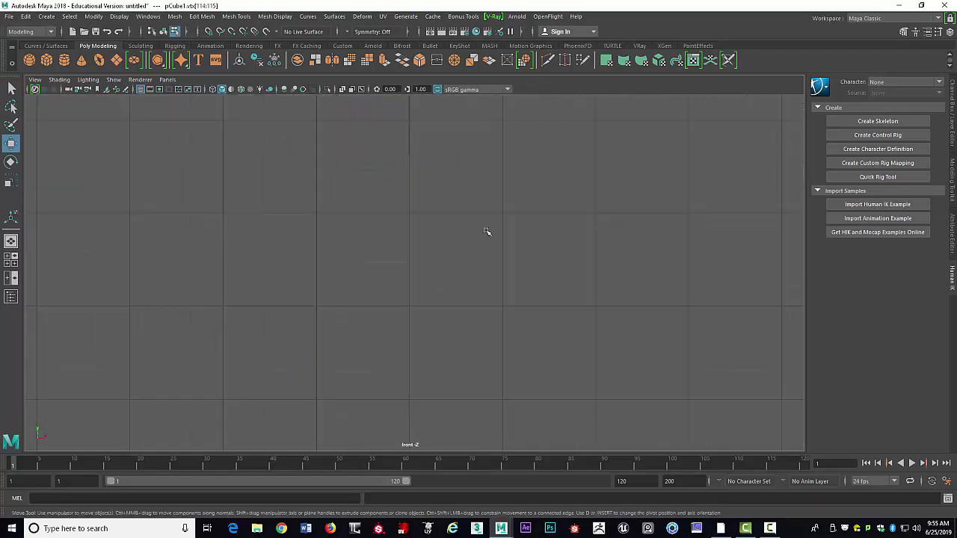
pyautogui.keyDown('alt'); pyautogui.moveTo(398, 203); pyautogui.dragTo(444, 442, button='middle'); pyautogui.keyUp('alt')
pyautogui.scroll(7, 498, 402)
pyautogui.keyDown('alt'); pyautogui.moveTo(601, 357); pyautogui.dragTo(413, 294, button='middle'); pyautogui.keyUp('alt')
pyautogui.scroll(6, 415, 296)
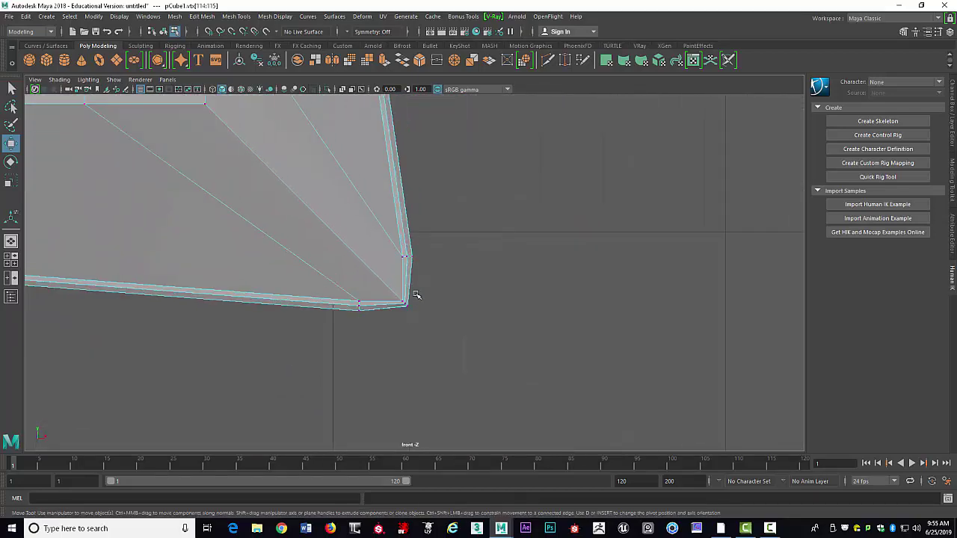
pyautogui.moveTo(417, 329)
pyautogui.mouseDown()
pyautogui.moveTo(404, 360)
pyautogui.moveTo(401, 334)
pyautogui.moveTo(408, 337)
pyautogui.mouseUp()
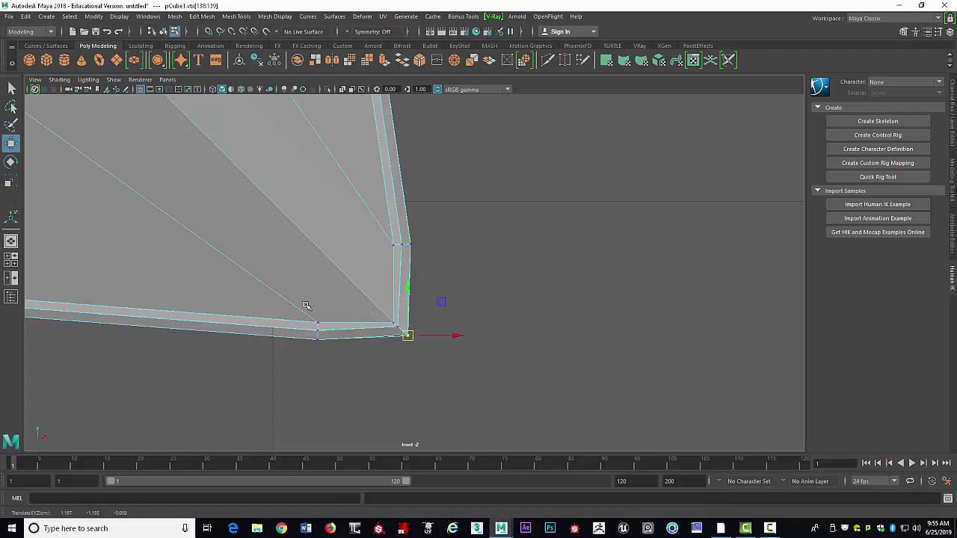
# Step: Move the outermost vertices at the block's lower-left corner slightly outward to match the sharpened right corners
pyautogui.keyDown('alt'); pyautogui.moveTo(308, 307); pyautogui.dragTo(516, 327, button='middle'); pyautogui.keyUp('alt')
pyautogui.scroll(-7, 519, 328)
pyautogui.scroll(-4, 519, 328)
pyautogui.scroll(10, 465, 348)
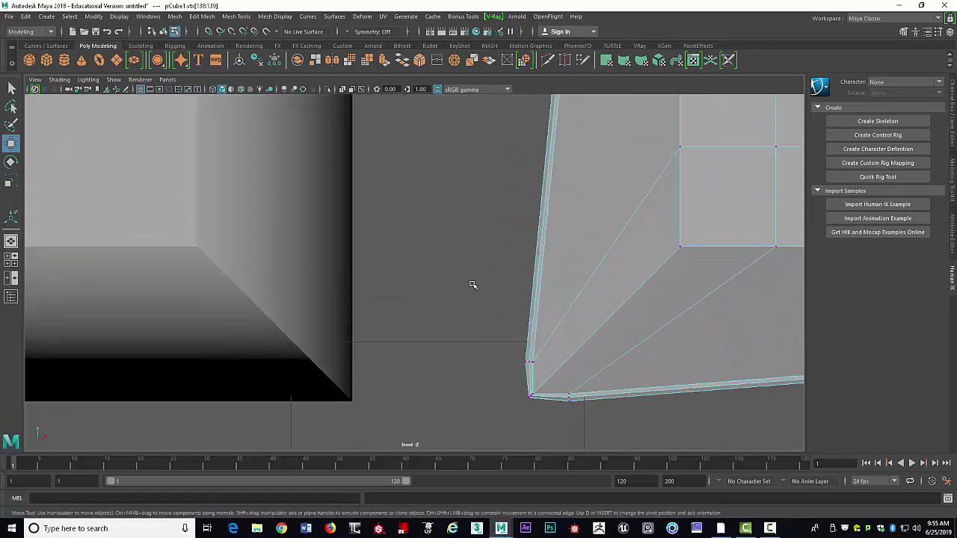
pyautogui.scroll(2, 473, 284)
pyautogui.keyDown('alt'); pyautogui.moveTo(435, 279); pyautogui.dragTo(252, 138, button='middle'); pyautogui.keyUp('alt')
pyautogui.scroll(7, 363, 242)
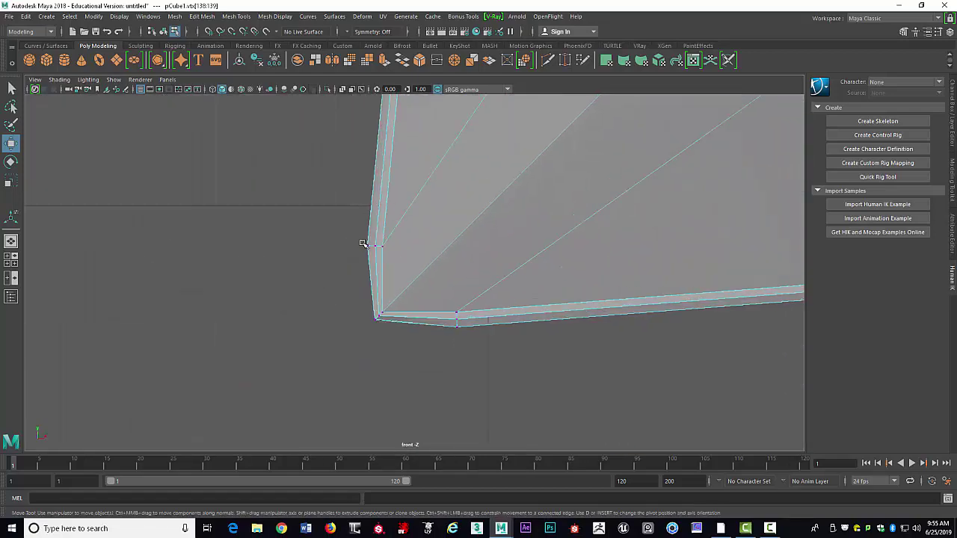
pyautogui.moveTo(322, 390)
pyautogui.mouseDown()
pyautogui.moveTo(338, 365)
pyautogui.moveTo(325, 378)
pyautogui.mouseUp()
pyautogui.scroll(-15, 414, 340)
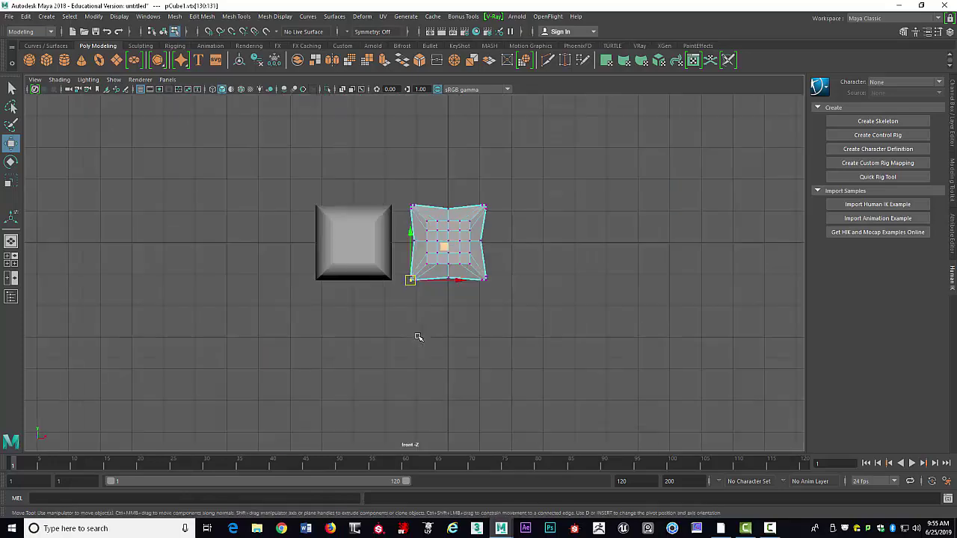
# Step: Move the outermost vertices at the block's upper-left corner diagonally outward to match the other sharpened corners
pyautogui.scroll(4, 396, 373)
pyautogui.keyDown('alt'); pyautogui.moveTo(396, 374); pyautogui.dragTo(504, 169, button='middle'); pyautogui.keyUp('alt')
pyautogui.scroll(4, 534, 207)
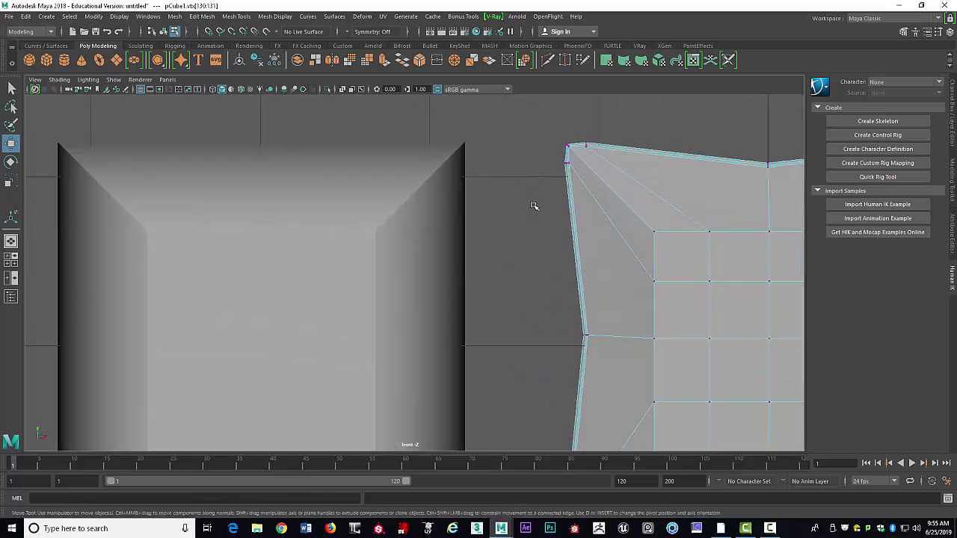
pyautogui.keyDown('alt'); pyautogui.moveTo(534, 207); pyautogui.dragTo(459, 302, button='middle'); pyautogui.keyUp('alt')
pyautogui.scroll(3, 461, 303)
pyautogui.keyDown('alt'); pyautogui.moveTo(487, 215); pyautogui.dragTo(376, 321, button='middle'); pyautogui.keyUp('alt')
pyautogui.scroll(2, 403, 297)
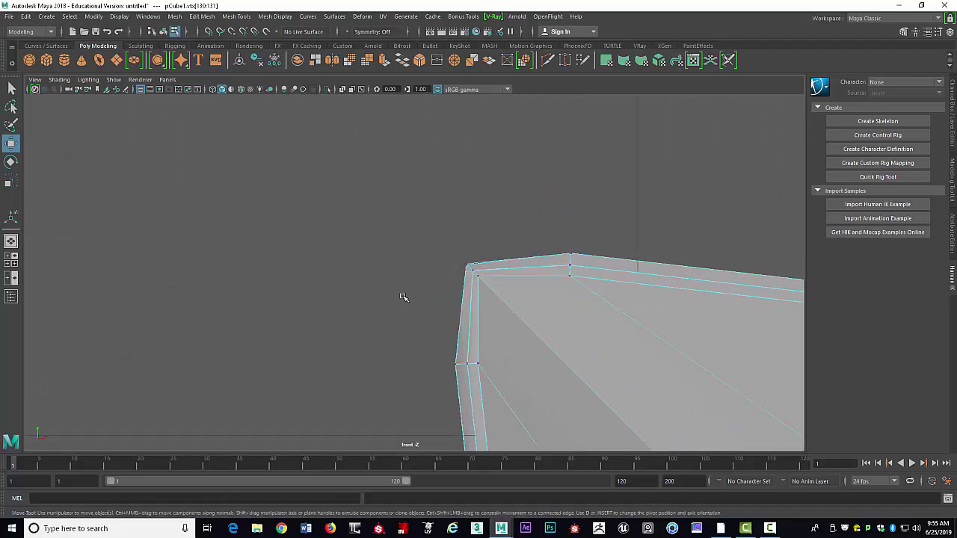
pyautogui.moveTo(443, 240); pyautogui.dragTo(473, 268)
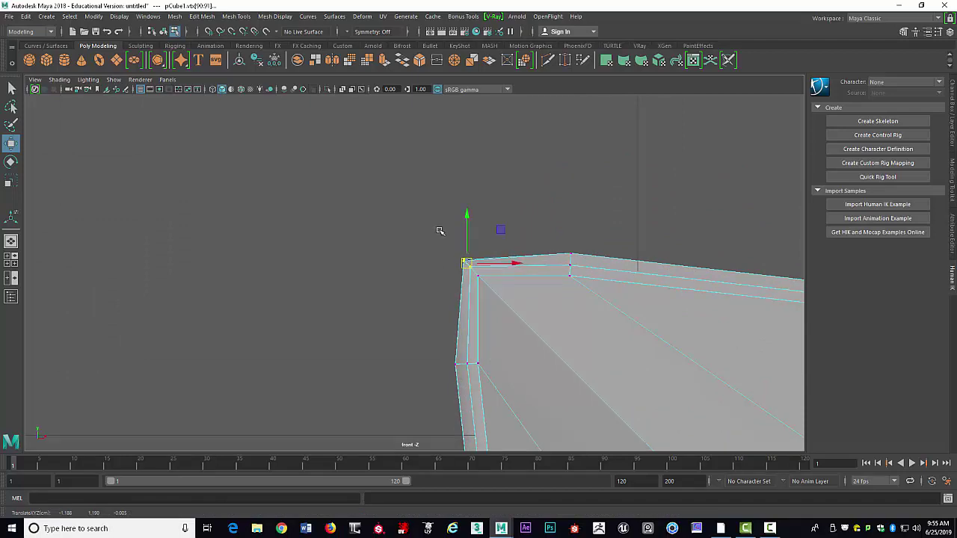
pyautogui.moveTo(438, 230); pyautogui.dragTo(464, 257)
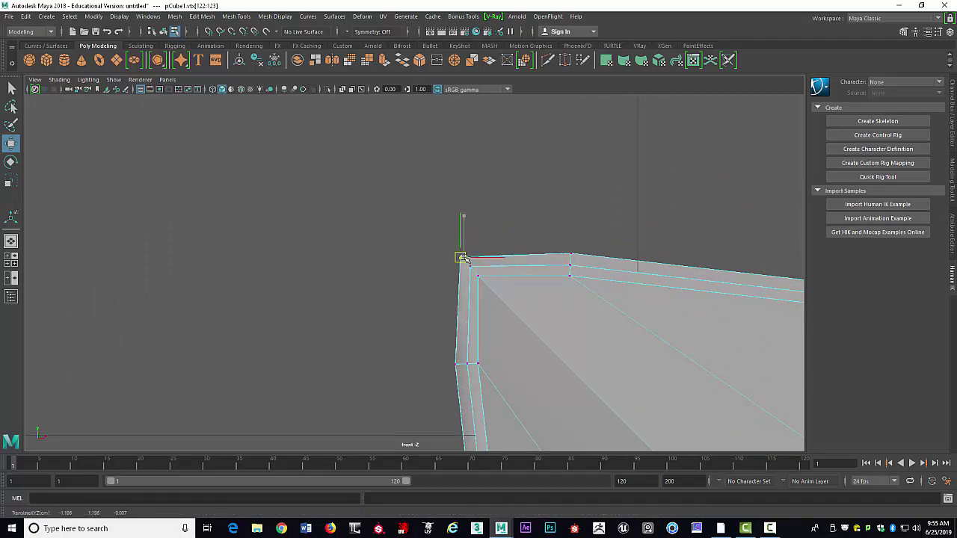
# Step: Display the pillow as a smooth preview in the perspective view and examine its seam around the upper corner
pyautogui.press('a')
pyautogui.press('space')
pyautogui.press('space')
pyautogui.keyDown('alt'); pyautogui.moveTo(515, 328); pyautogui.dragTo(453, 335); pyautogui.keyUp('alt')
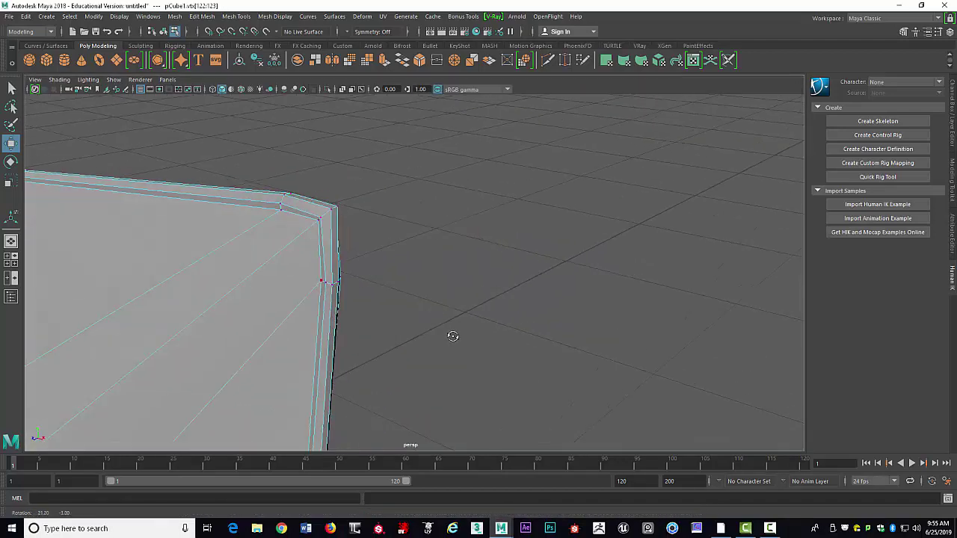
pyautogui.scroll(-3, 329, 315)
pyautogui.keyDown('alt'); pyautogui.moveTo(280, 301); pyautogui.dragTo(264, 296); pyautogui.keyUp('alt')
pyautogui.keyDown('alt'); pyautogui.moveTo(264, 296); pyautogui.dragTo(447, 277, button='middle'); pyautogui.keyUp('alt')
pyautogui.keyDown('alt'); pyautogui.moveTo(448, 277); pyautogui.dragTo(395, 281); pyautogui.keyUp('alt')
pyautogui.moveTo(395, 281); pyautogui.dragTo(396, 310, button='right')
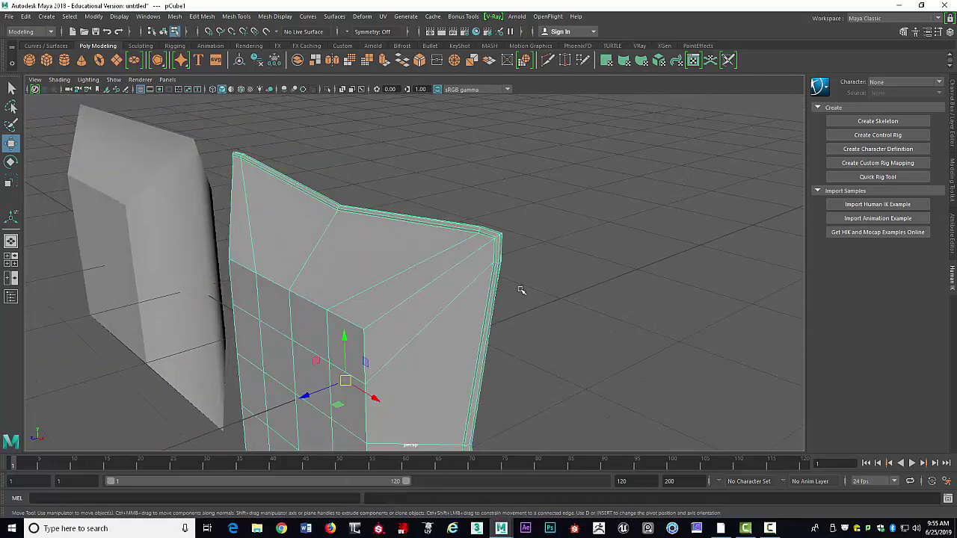
pyautogui.press('3')
pyautogui.click(572, 306)
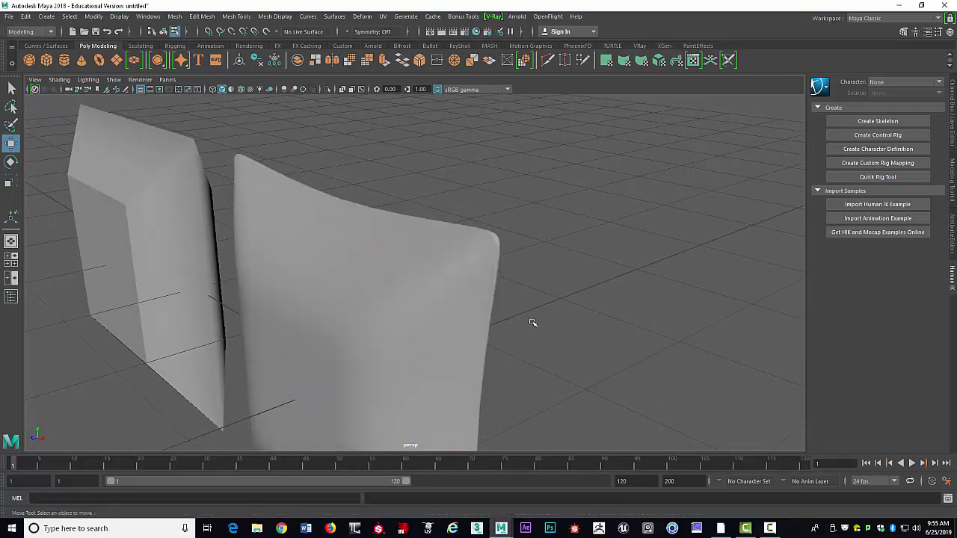
pyautogui.keyDown('alt'); pyautogui.moveTo(413, 323); pyautogui.dragTo(538, 248); pyautogui.keyUp('alt')
pyautogui.keyDown('alt'); pyautogui.moveTo(538, 248); pyautogui.dragTo(580, 256, button='right'); pyautogui.keyUp('alt')
pyautogui.keyDown('alt'); pyautogui.moveTo(611, 202); pyautogui.dragTo(565, 216, button='right'); pyautogui.keyUp('alt')
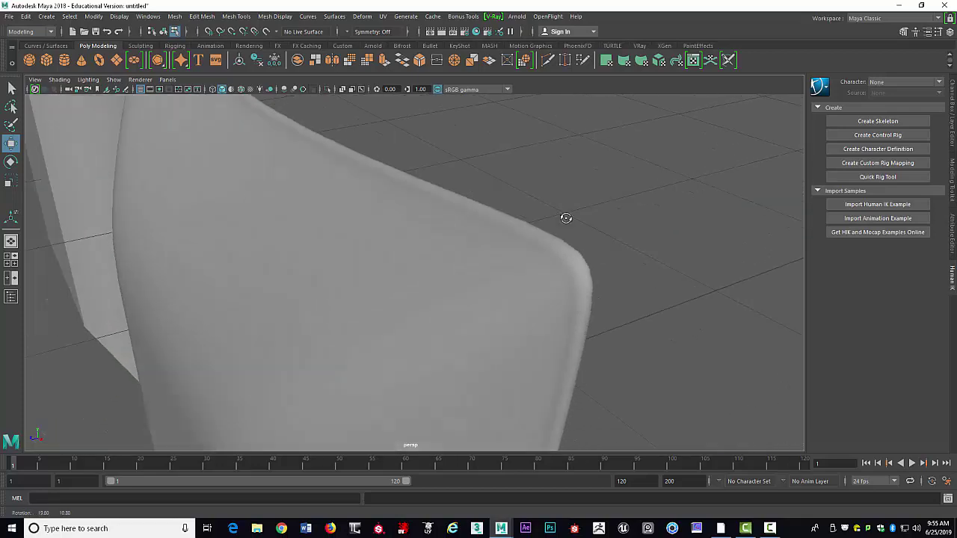
pyautogui.keyDown('alt'); pyautogui.moveTo(565, 216); pyautogui.dragTo(508, 262); pyautogui.keyUp('alt')
# Step: Return the pillow to unsmoothed display and insert an edge loop close to the inner edge of the perimeter seam
pyautogui.click(670, 193)
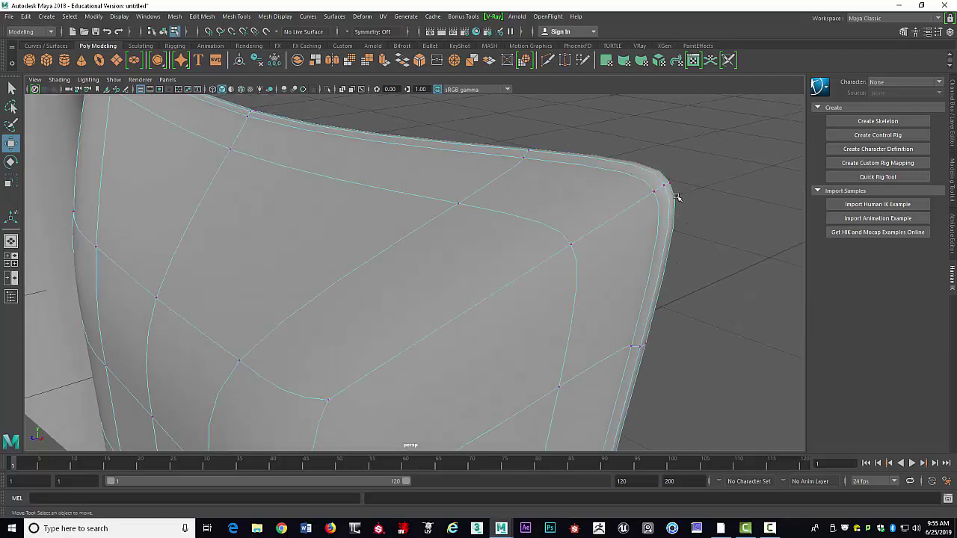
pyautogui.press('1')
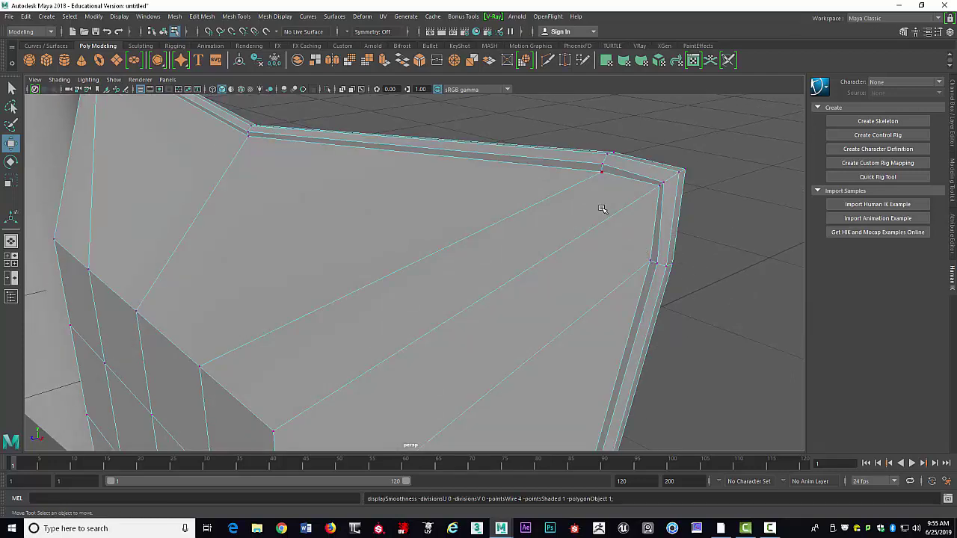
pyautogui.moveTo(610, 183); pyautogui.dragTo(631, 194, button='right')
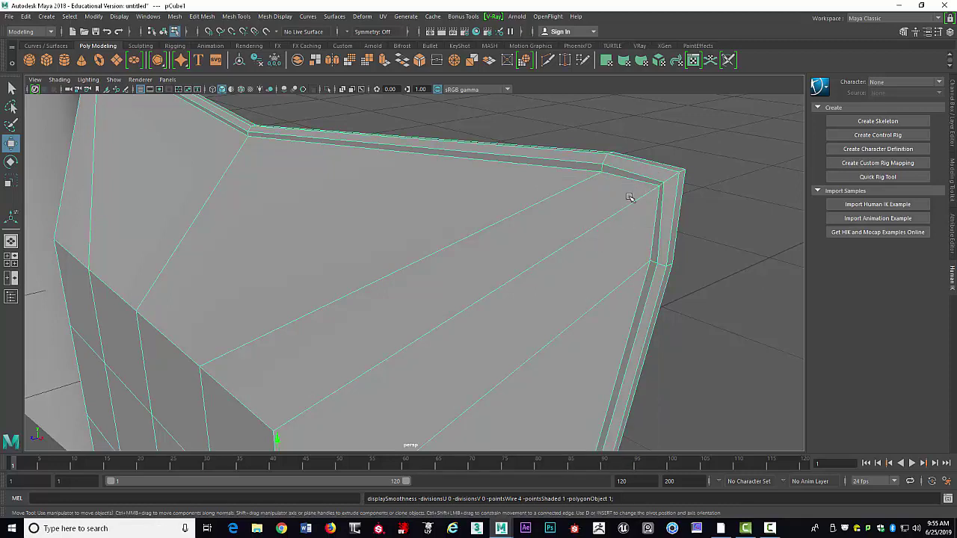
pyautogui.keyDown('shift'); pyautogui.moveTo(635, 198); pyautogui.dragTo(594, 214, button='right'); pyautogui.keyUp('shift')
pyautogui.click(650, 199)
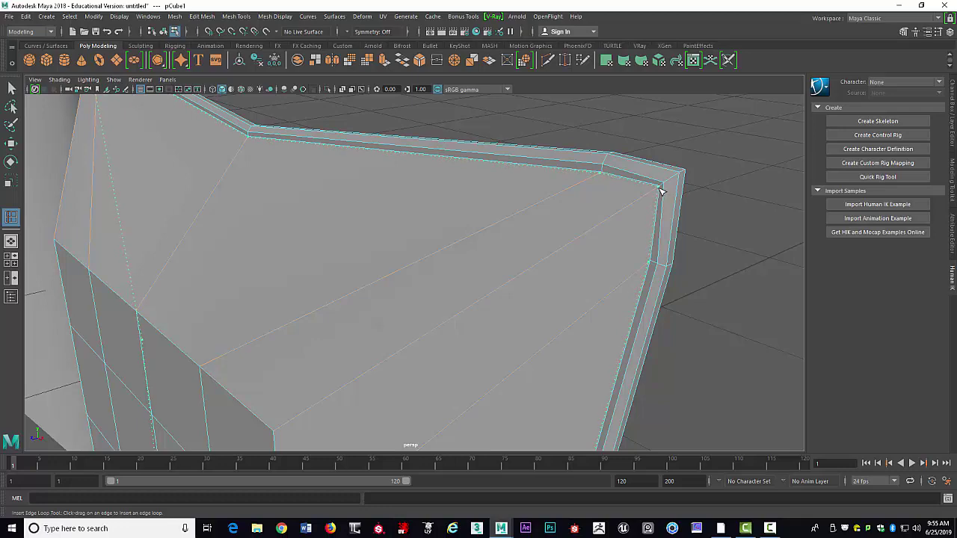
pyautogui.keyDown('alt'); pyautogui.moveTo(661, 191); pyautogui.dragTo(631, 215); pyautogui.keyUp('alt')
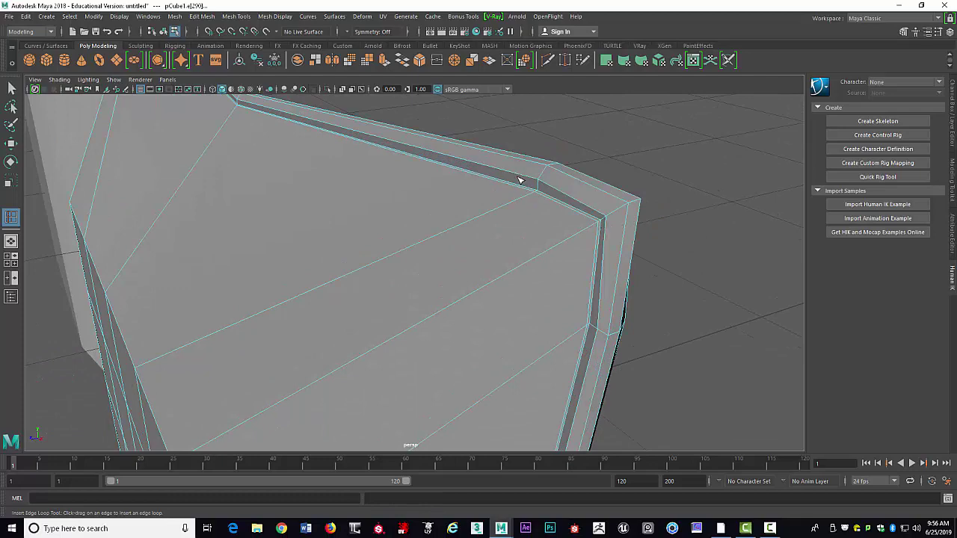
pyautogui.keyDown('alt'); pyautogui.moveTo(520, 180); pyautogui.dragTo(581, 180); pyautogui.keyUp('alt')
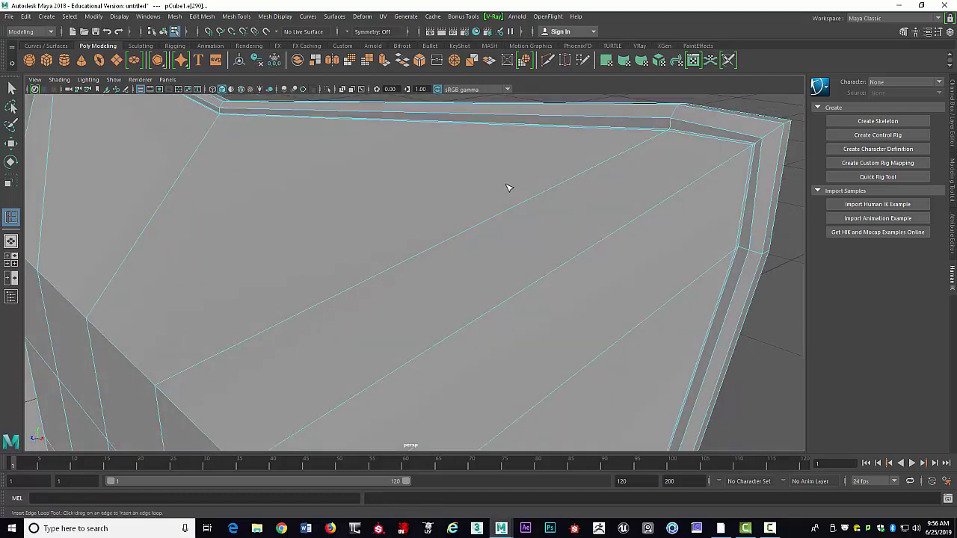
pyautogui.scroll(-5, 508, 187)
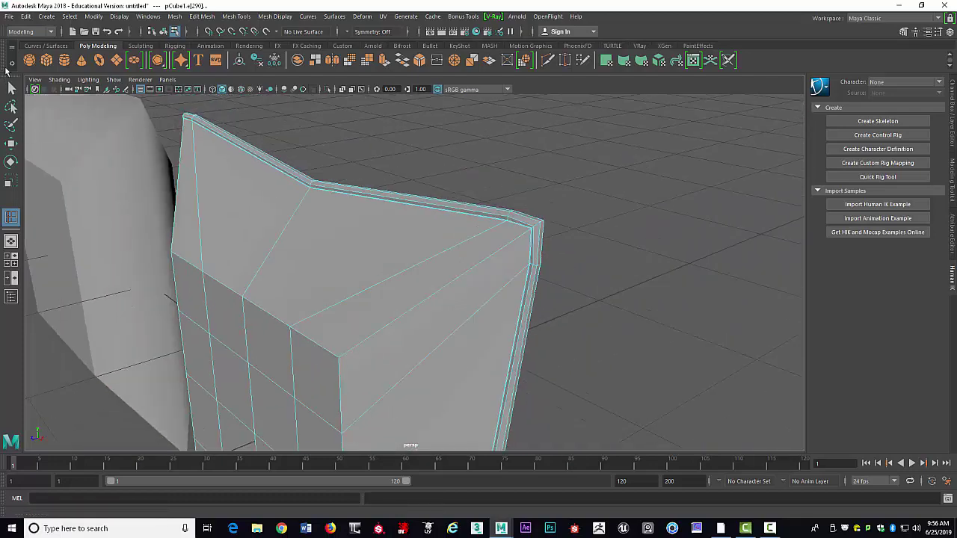
pyautogui.press('q')
# Step: Display the pillow as a smooth preview again and examine the seam's definition and the overall shape from several angles
pyautogui.moveTo(378, 209); pyautogui.dragTo(366, 264, button='right')
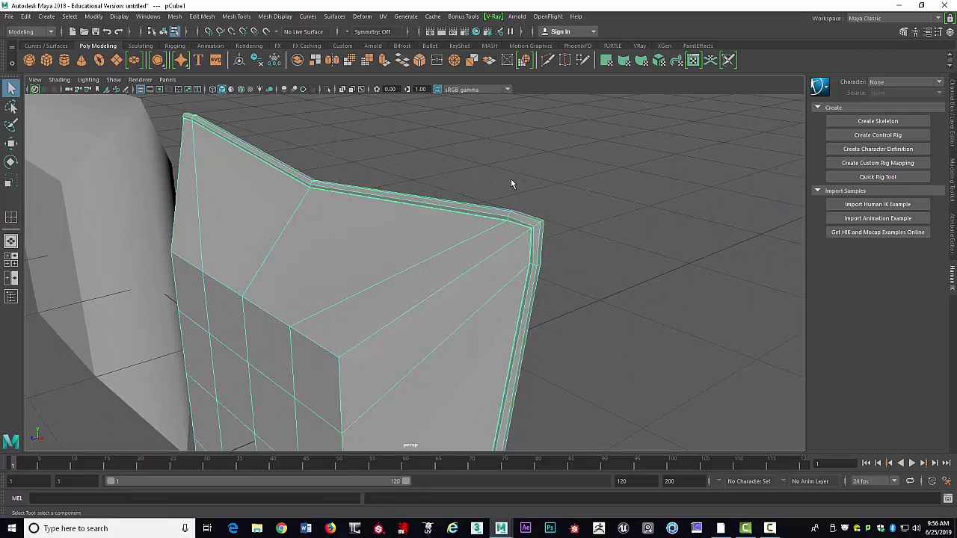
pyautogui.press('3')
pyautogui.click(563, 197)
pyautogui.keyDown('alt'); pyautogui.moveTo(470, 259); pyautogui.dragTo(365, 295); pyautogui.keyUp('alt')
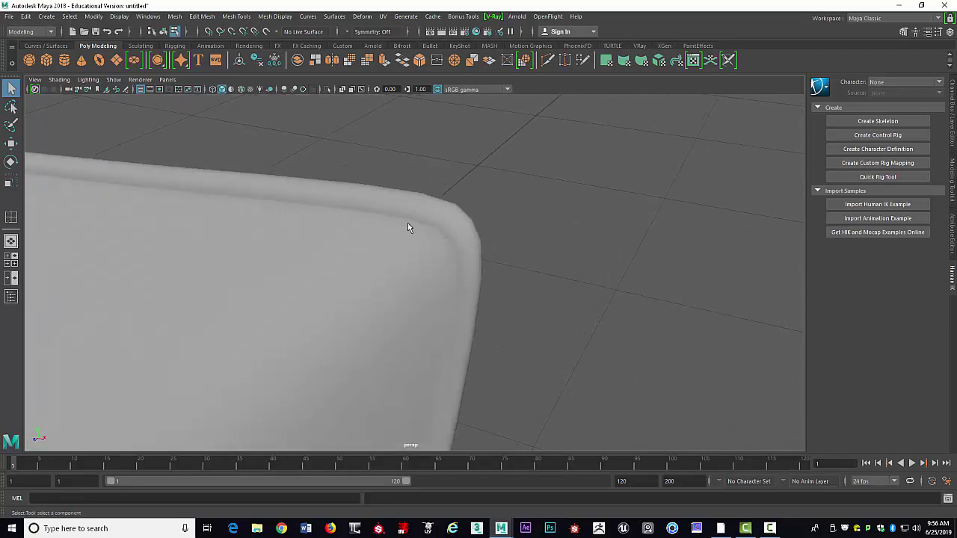
pyautogui.scroll(-5, 445, 332)
pyautogui.keyDown('alt'); pyautogui.moveTo(467, 262); pyautogui.dragTo(546, 235, button='middle'); pyautogui.keyUp('alt')
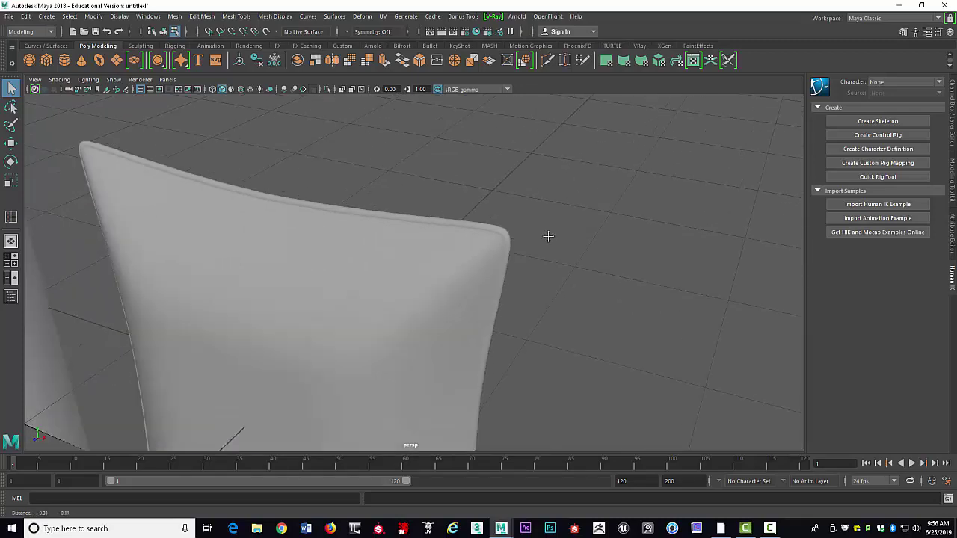
pyautogui.keyDown('alt'); pyautogui.moveTo(546, 235); pyautogui.dragTo(575, 230); pyautogui.keyUp('alt')
pyautogui.click(575, 234)
pyautogui.scroll(-3, 611, 299)
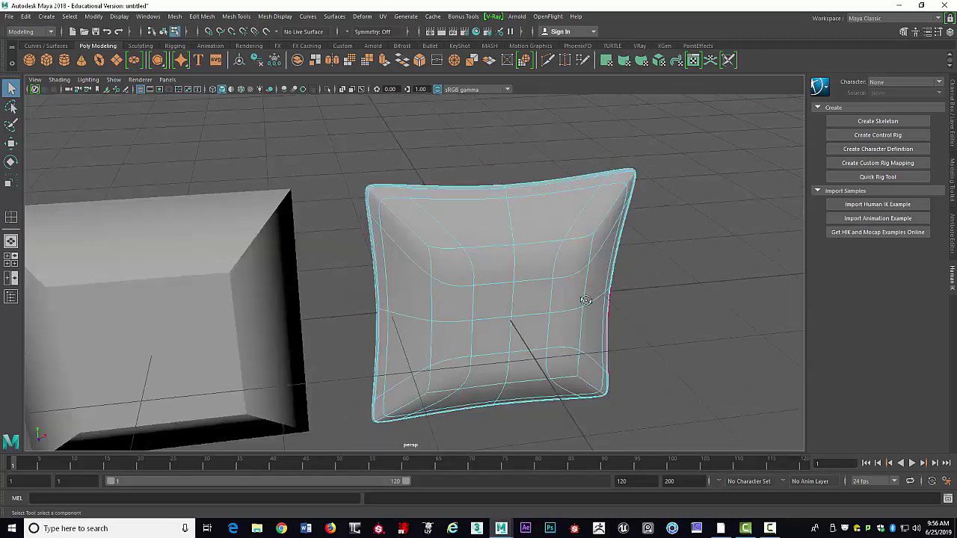
pyautogui.keyDown('alt'); pyautogui.moveTo(581, 299); pyautogui.dragTo(500, 271); pyautogui.keyUp('alt')
pyautogui.moveTo(495, 241); pyautogui.dragTo(483, 302, button='right')
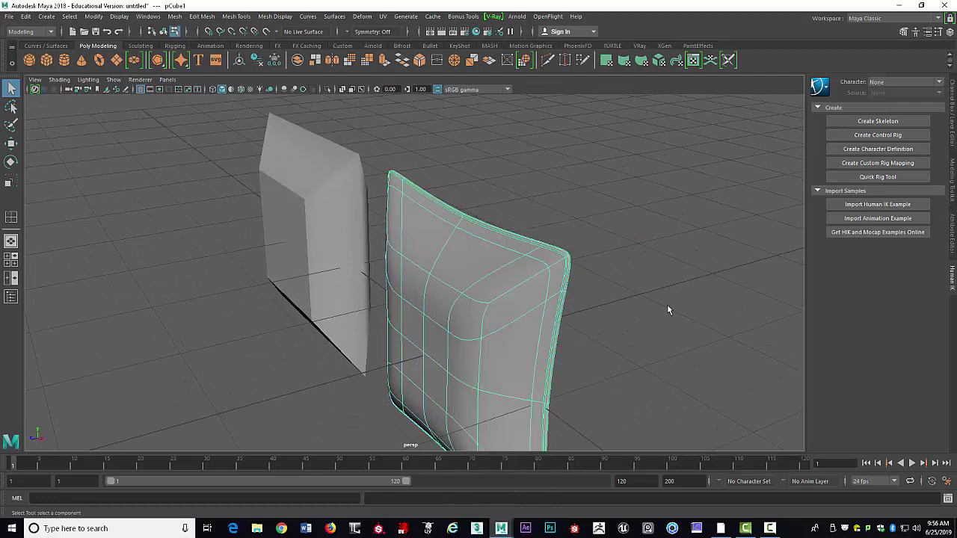
pyautogui.click(666, 307)
pyautogui.keyDown('alt'); pyautogui.moveTo(666, 307); pyautogui.dragTo(506, 280); pyautogui.keyUp('alt')
pyautogui.click(485, 292)
pyautogui.scroll(-3, 502, 302)
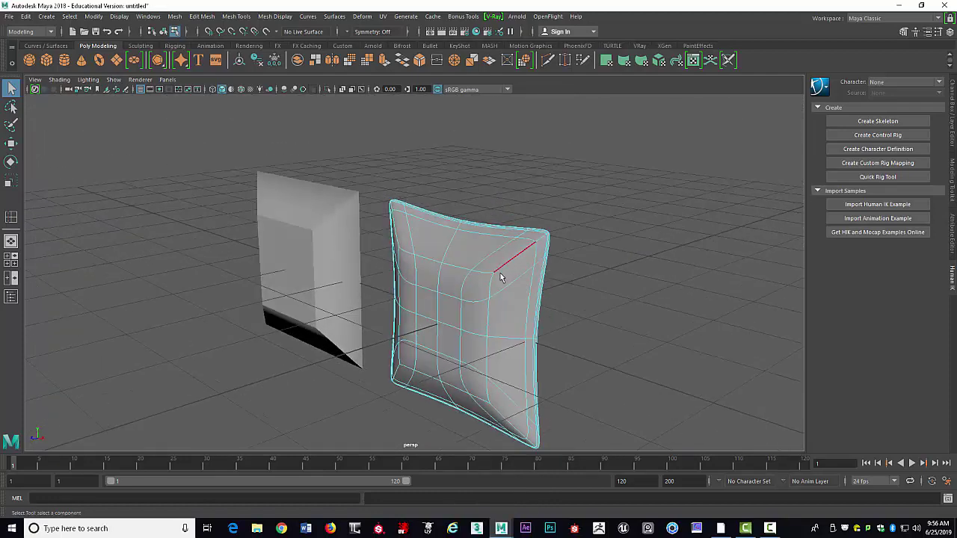
# Step: Return the pillow to unsmoothed display in object mode and view its gridded front face
pyautogui.moveTo(482, 240); pyautogui.dragTo(483, 267, button='right')
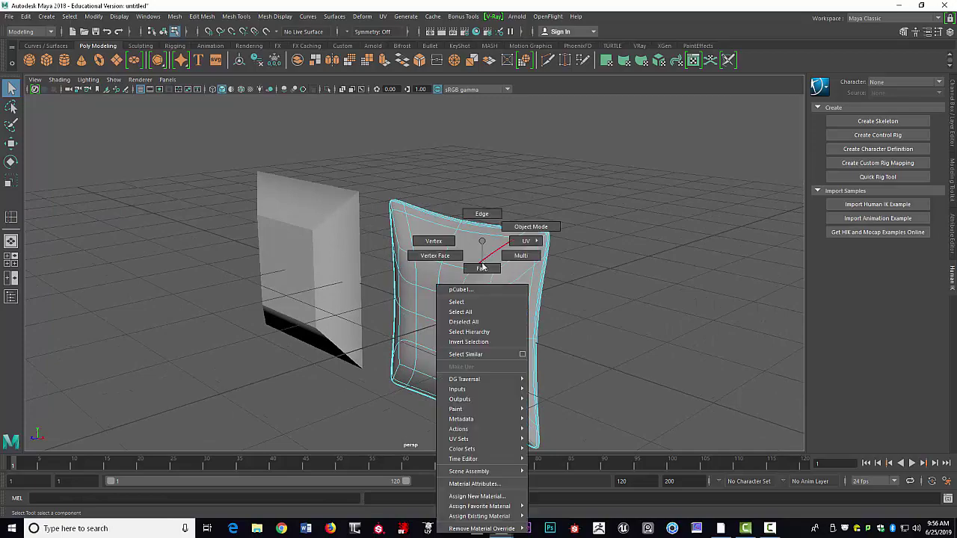
pyautogui.click(481, 302)
pyautogui.press('1')
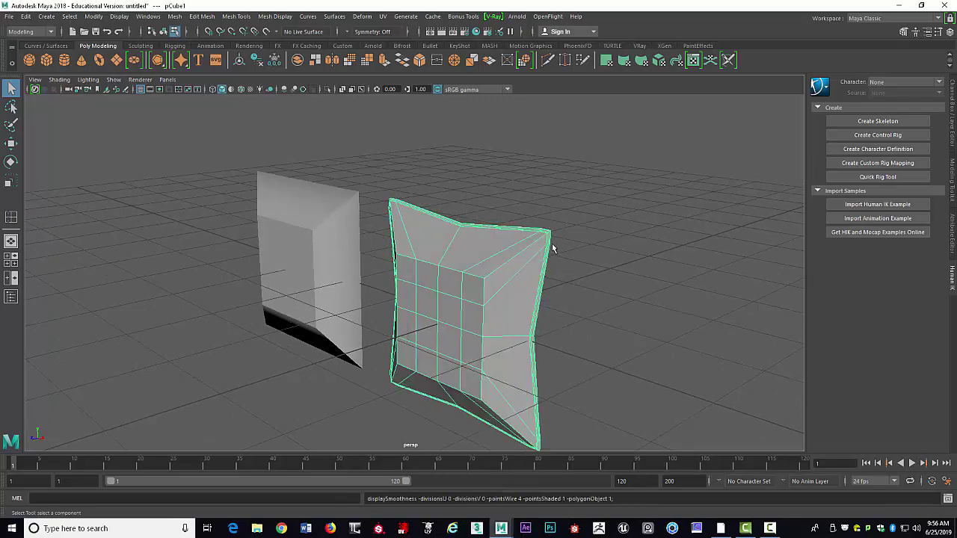
pyautogui.keyDown('alt'); pyautogui.moveTo(522, 252); pyautogui.dragTo(606, 246); pyautogui.keyUp('alt')
pyautogui.scroll(3, 606, 246)
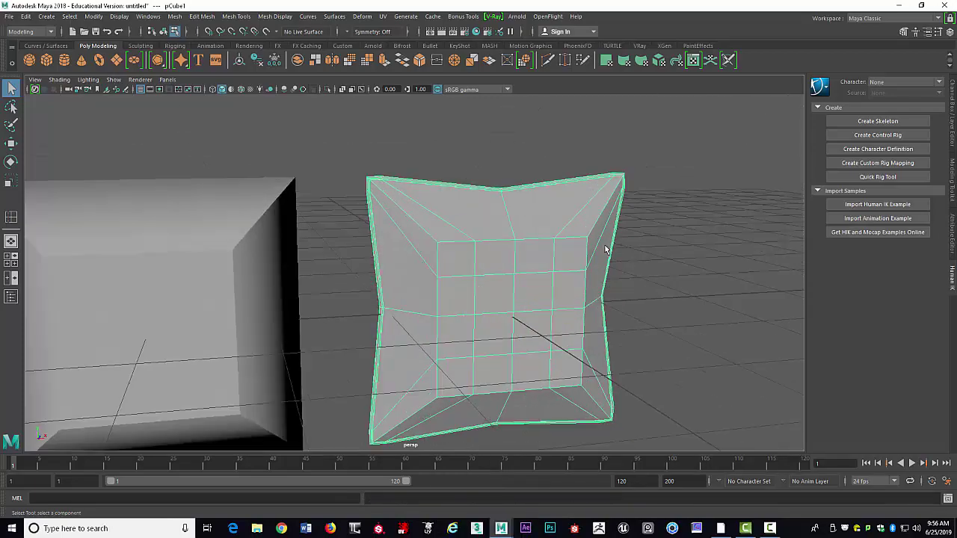
pyautogui.rightClick(558, 243)
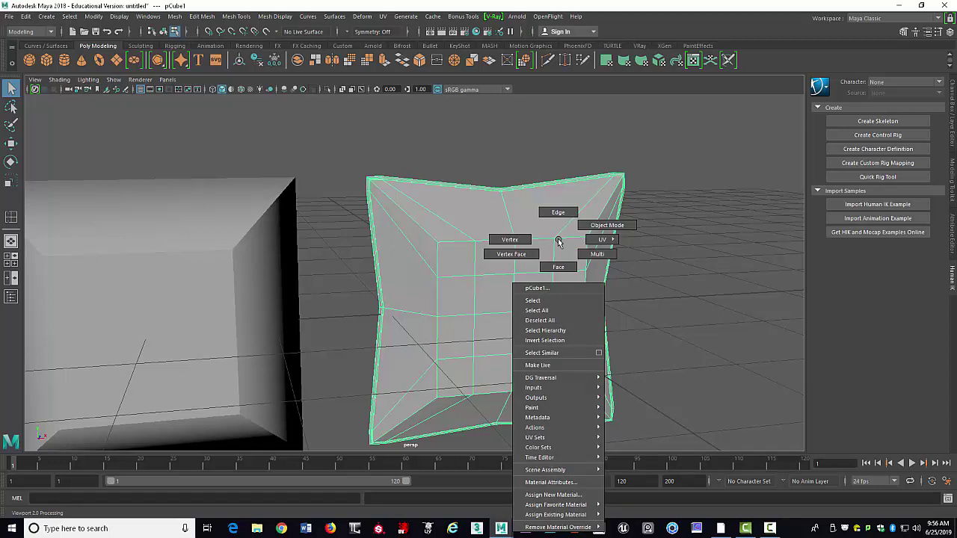
pyautogui.click(558, 242)
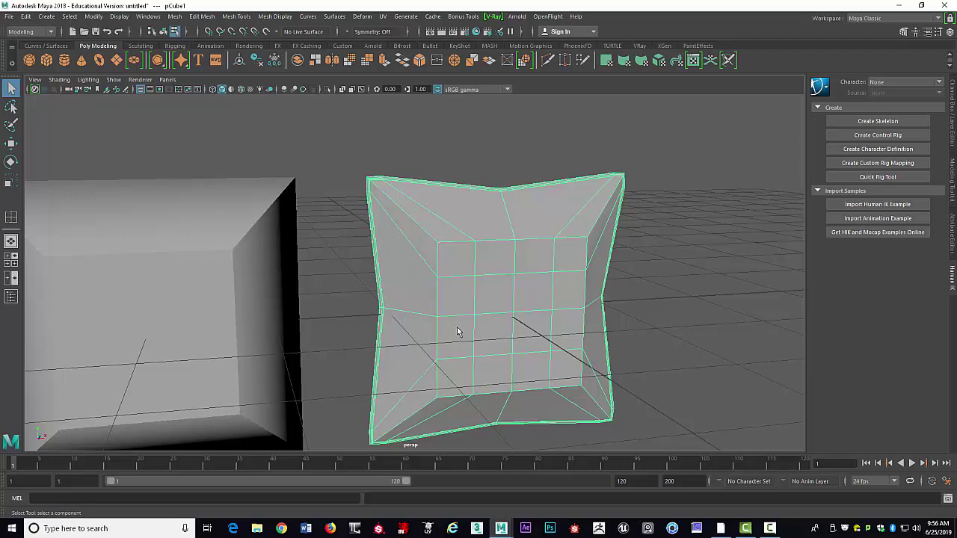
# Step: Select the inner three-by-three block of vertices through the pillow in the front view and scale them outward along Z
pyautogui.moveTo(535, 276); pyautogui.dragTo(539, 237, button='right')
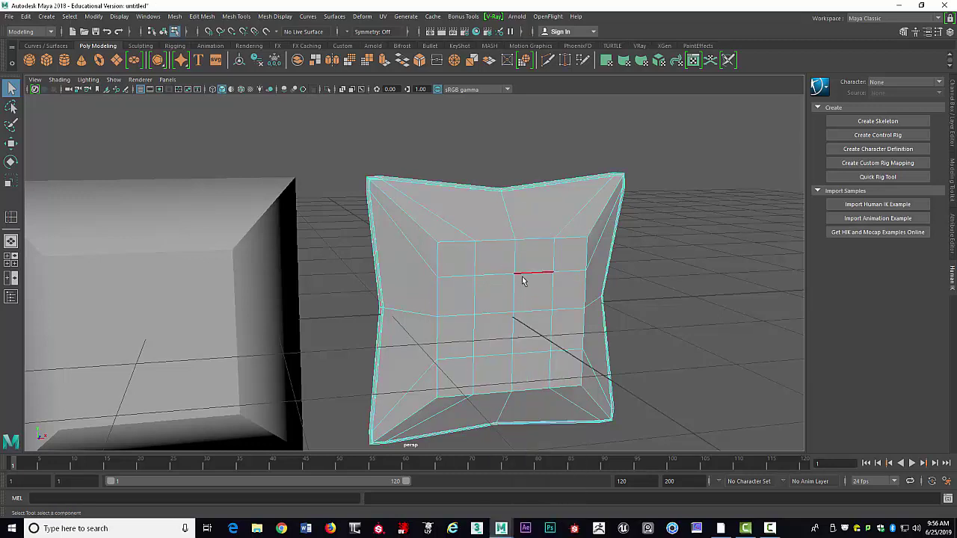
pyautogui.moveTo(519, 276); pyautogui.dragTo(471, 243, button='right')
pyautogui.press('space')
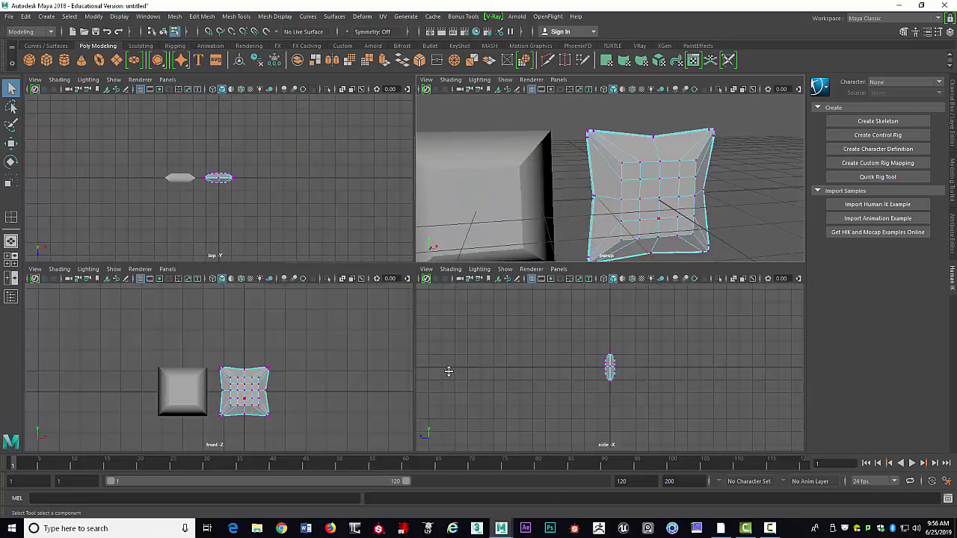
pyautogui.press('space')
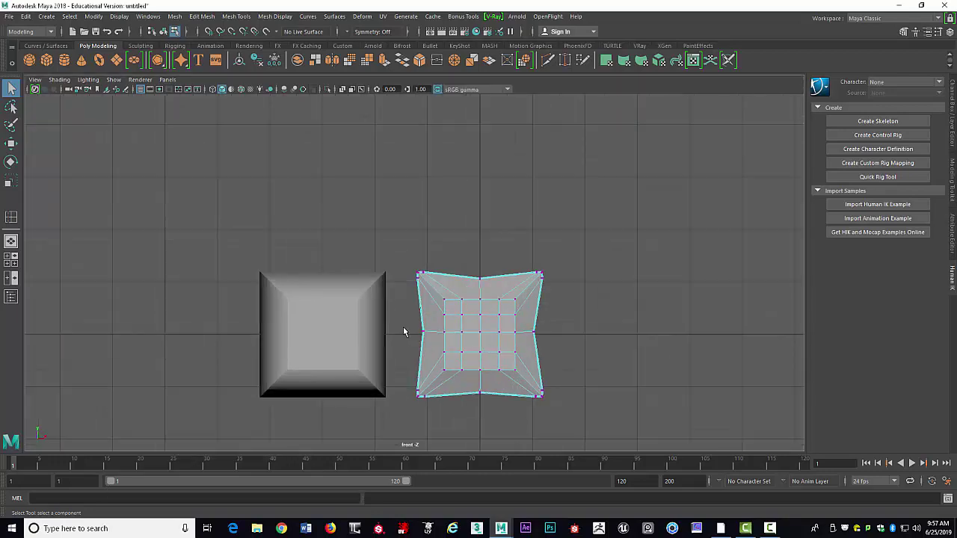
pyautogui.moveTo(467, 323); pyautogui.dragTo(532, 386)
pyautogui.press('space')
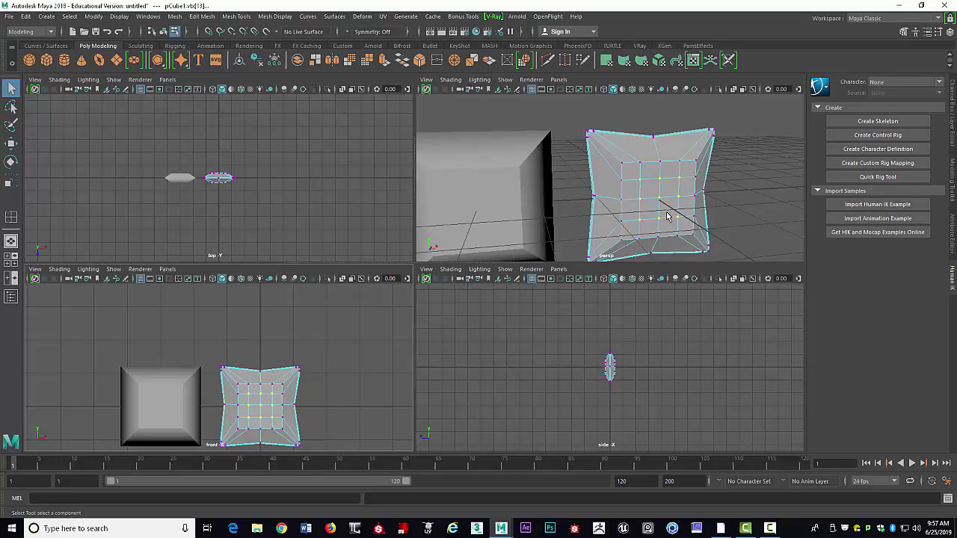
pyautogui.press('space')
pyautogui.keyDown('alt'); pyautogui.moveTo(662, 204); pyautogui.dragTo(524, 243); pyautogui.keyUp('alt')
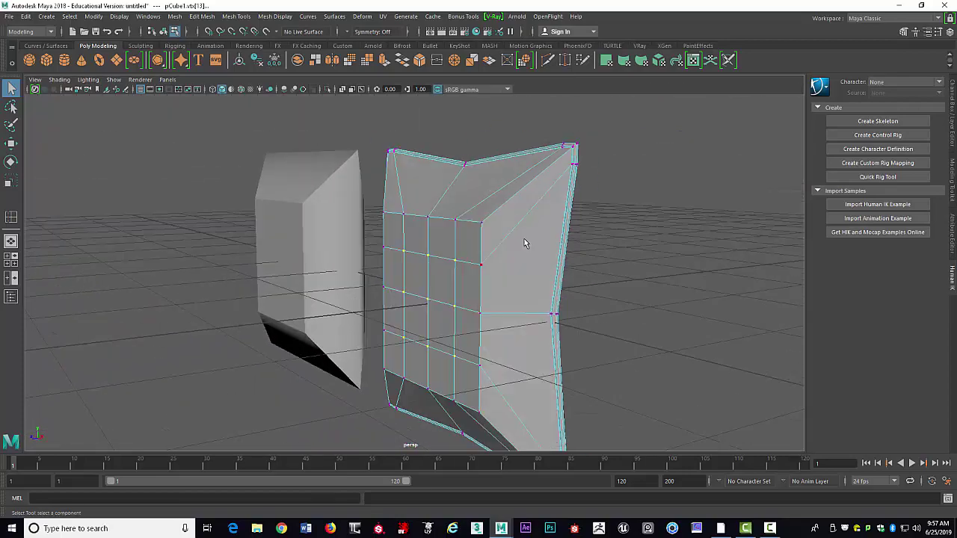
pyautogui.press('r')
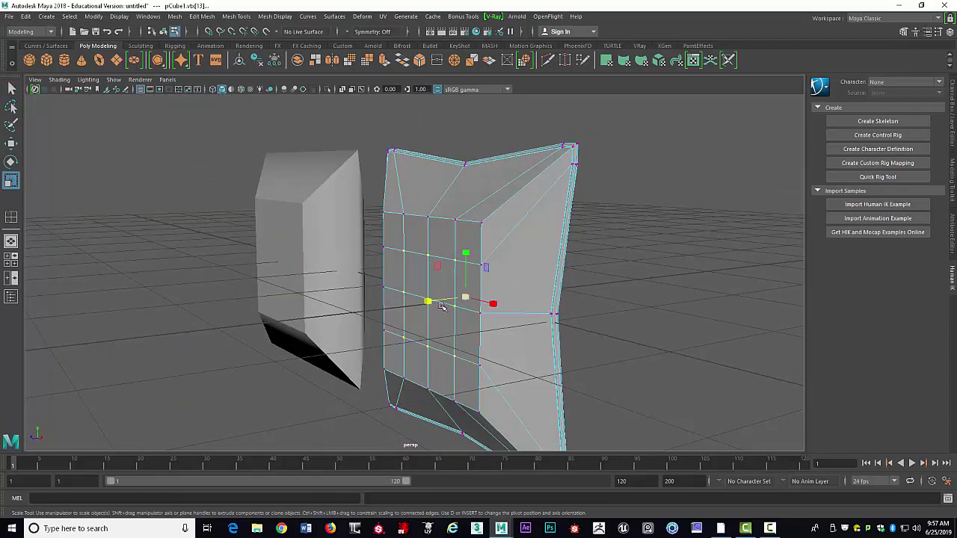
pyautogui.moveTo(429, 301); pyautogui.dragTo(421, 302)
pyautogui.press('w')
# Step: Scale the center vertices of the pillow's faces outward along Z by a factor of about 1.2
pyautogui.keyDown('alt'); pyautogui.moveTo(521, 301); pyautogui.dragTo(457, 296); pyautogui.keyUp('alt')
pyautogui.click(655, 289)
pyautogui.click(411, 301)
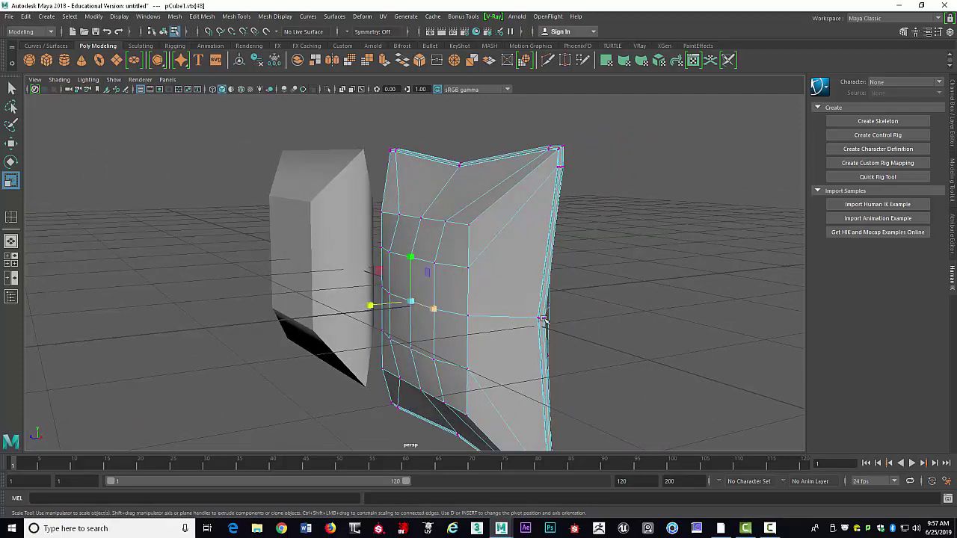
pyautogui.keyDown('alt'); pyautogui.moveTo(544, 320); pyautogui.dragTo(426, 293); pyautogui.keyUp('alt')
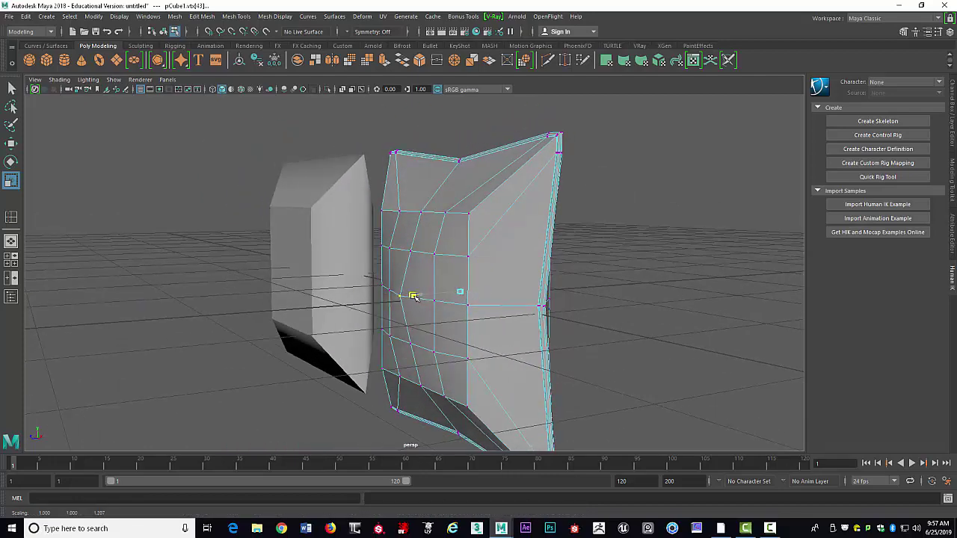
pyautogui.keyDown('alt'); pyautogui.moveTo(419, 296); pyautogui.dragTo(449, 237); pyautogui.keyUp('alt')
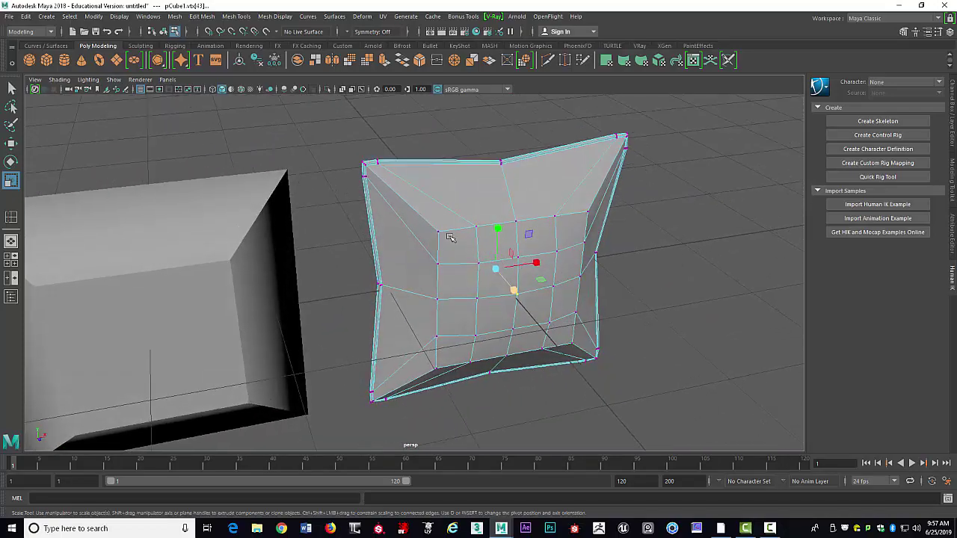
# Step: Select the corner vertices of the inner grids on the pillow's front and back faces and scale them slightly inward along Z
pyautogui.click(439, 232)
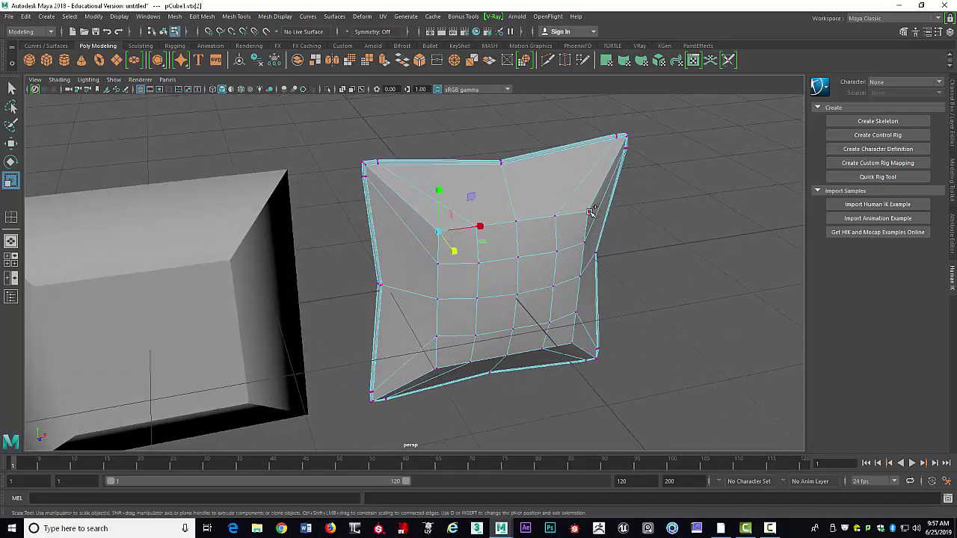
pyautogui.press('q')
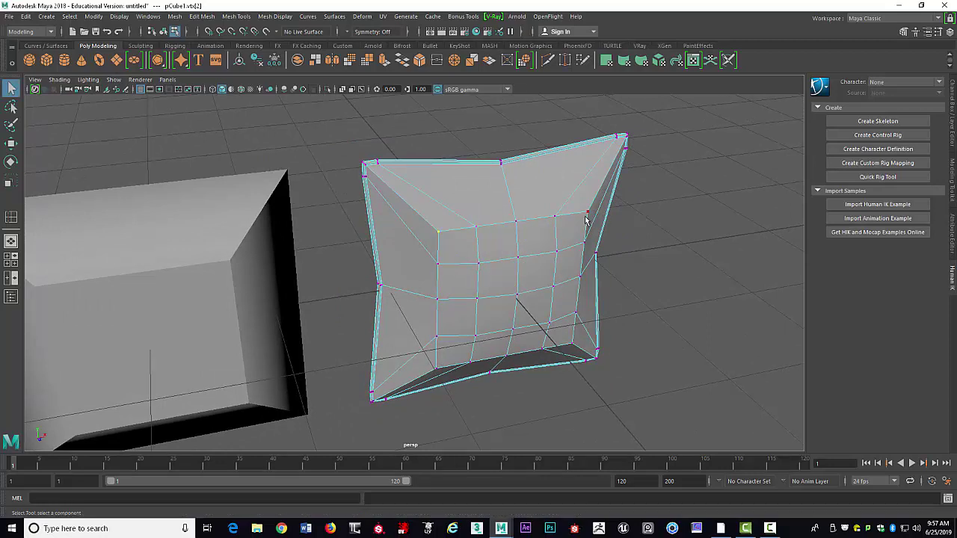
pyautogui.keyDown('shift'); pyautogui.click(588, 213); pyautogui.keyUp('shift')
pyautogui.keyDown('alt'); pyautogui.moveTo(565, 318); pyautogui.dragTo(302, 254); pyautogui.keyUp('alt')
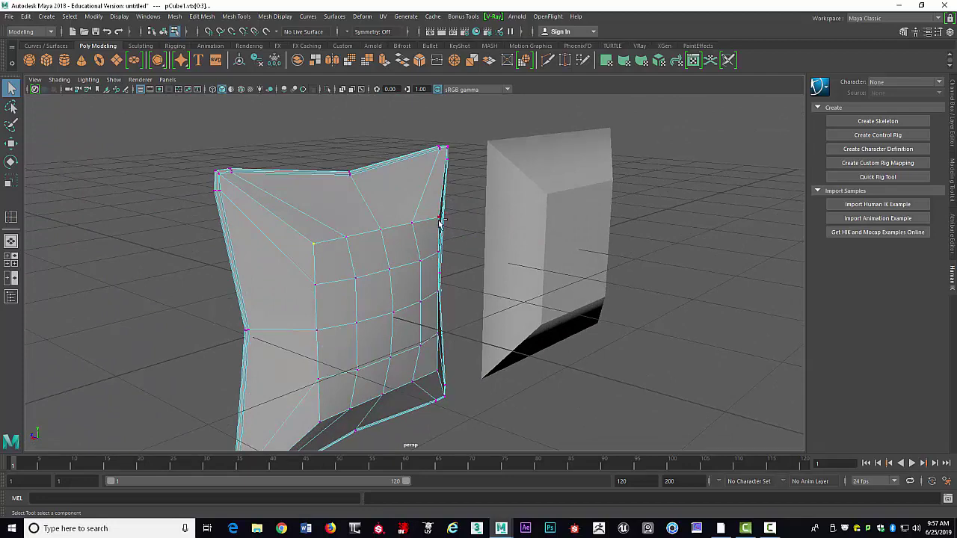
pyautogui.keyDown('alt'); pyautogui.moveTo(441, 291); pyautogui.dragTo(271, 399); pyautogui.keyUp('alt')
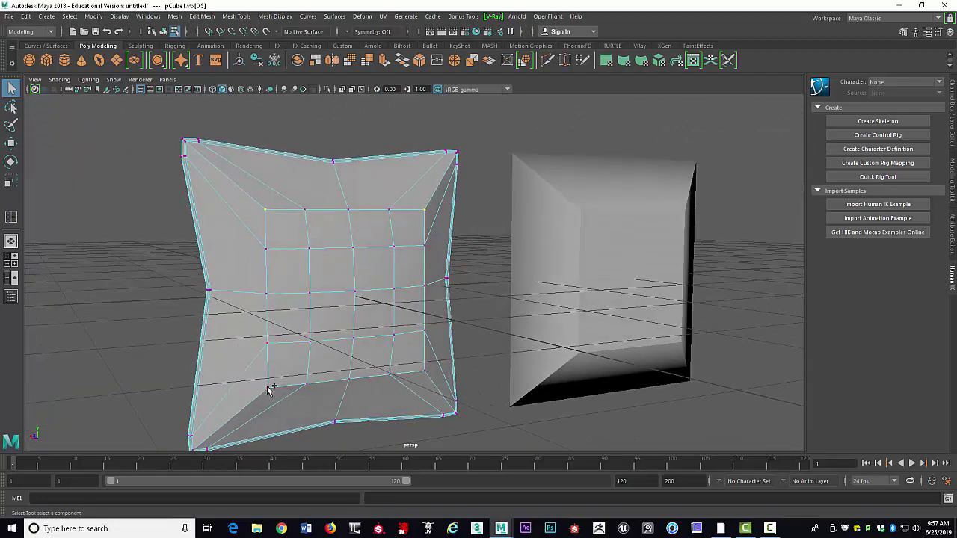
pyautogui.keyDown('shift'); pyautogui.click(270, 387); pyautogui.keyUp('shift')
pyautogui.keyDown('shift'); pyautogui.click(425, 370); pyautogui.keyUp('shift')
pyautogui.keyDown('alt'); pyautogui.moveTo(276, 279); pyautogui.dragTo(437, 298); pyautogui.keyUp('alt')
pyautogui.press('r')
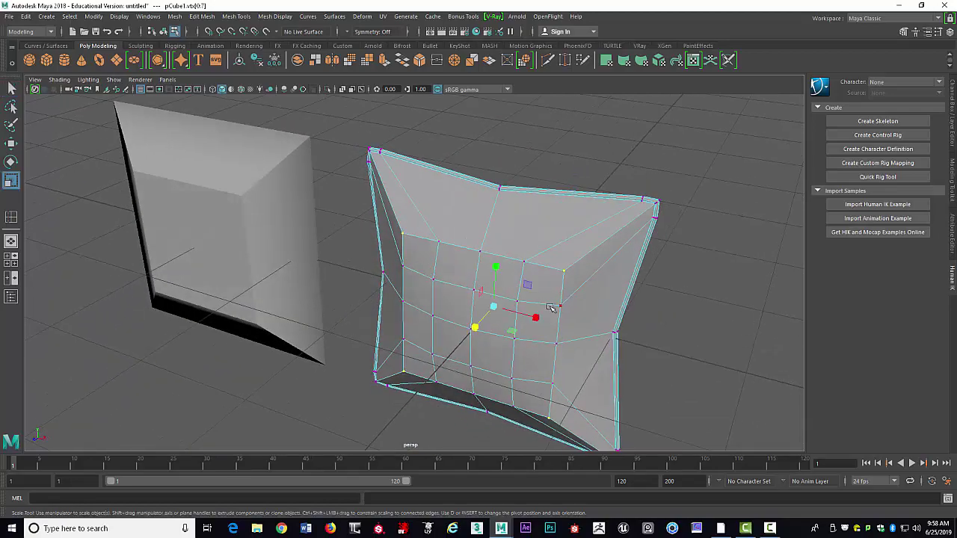
pyautogui.keyDown('alt'); pyautogui.moveTo(551, 308); pyautogui.dragTo(514, 221); pyautogui.keyUp('alt')
# Step: Return the pillow to object mode, display it as a smooth preview and view it from the side
pyautogui.moveTo(529, 204); pyautogui.dragTo(533, 264, button='right')
pyautogui.keyDown('alt'); pyautogui.moveTo(656, 274); pyautogui.dragTo(675, 273); pyautogui.keyUp('alt')
pyautogui.click(673, 279)
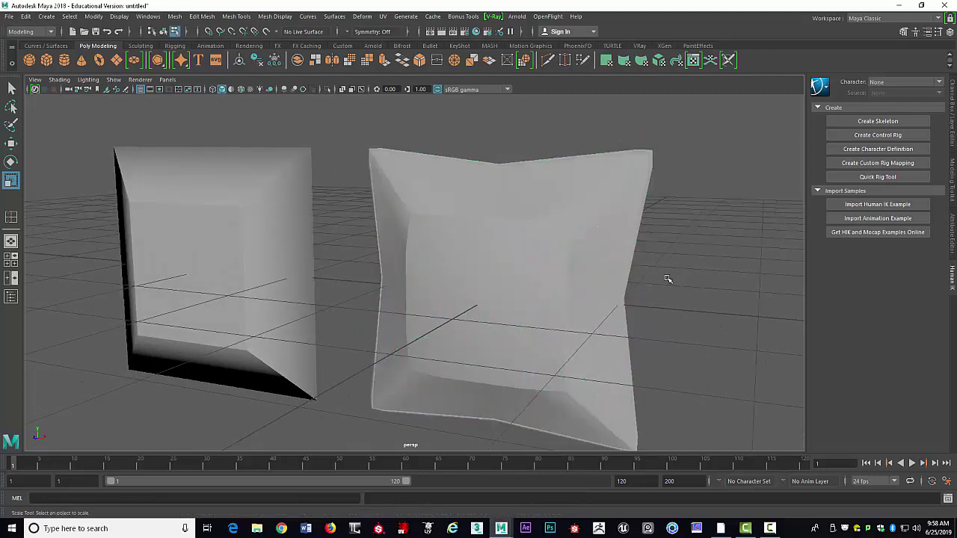
pyautogui.click(606, 299)
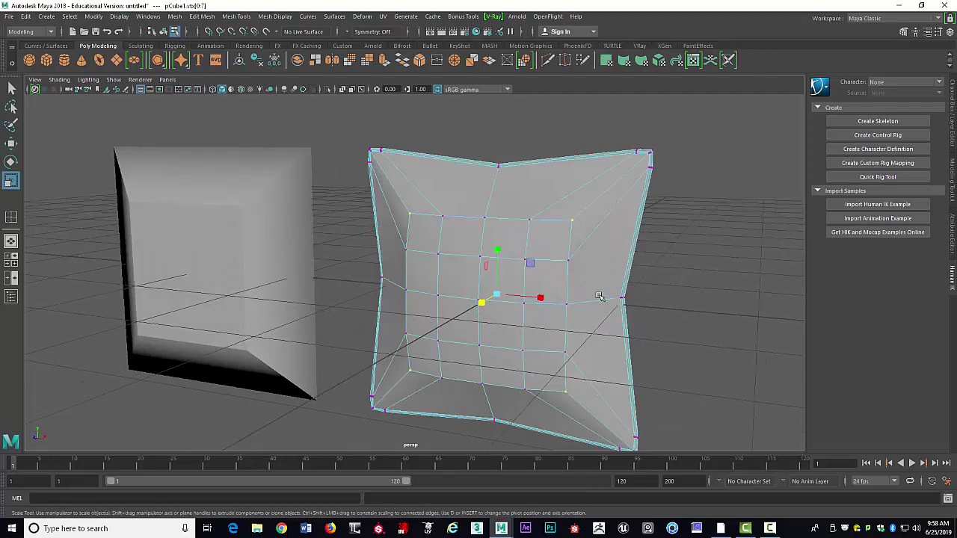
pyautogui.click(529, 282)
pyautogui.press('3')
pyautogui.click(657, 309)
pyautogui.keyDown('alt'); pyautogui.moveTo(649, 329); pyautogui.dragTo(633, 347); pyautogui.keyUp('alt')
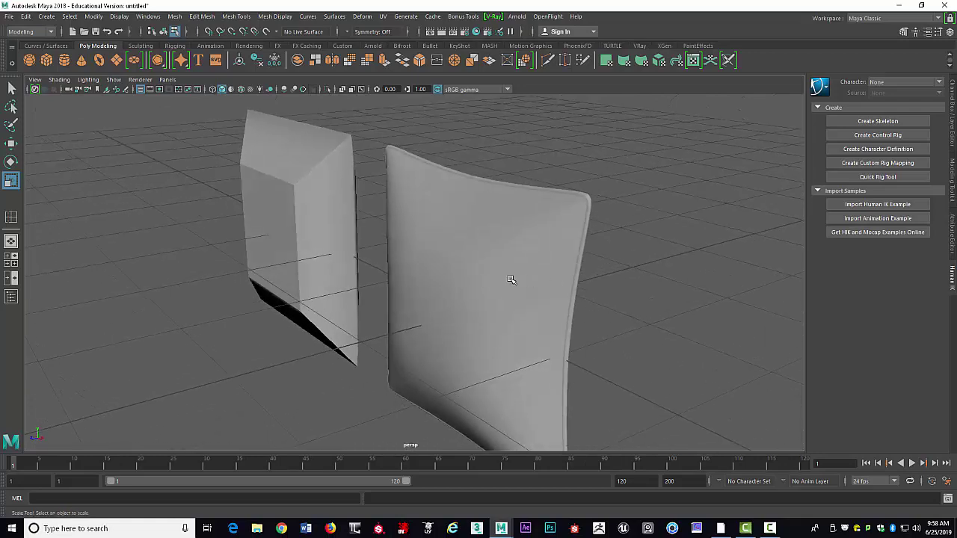
# Step: Switch the smoothed pillow to vertex editing and nudge vertices in the row just above the front face's center along Z
pyautogui.moveTo(513, 280); pyautogui.dragTo(479, 280, button='right')
pyautogui.keyDown('alt'); pyautogui.moveTo(589, 307); pyautogui.dragTo(514, 314); pyautogui.keyUp('alt')
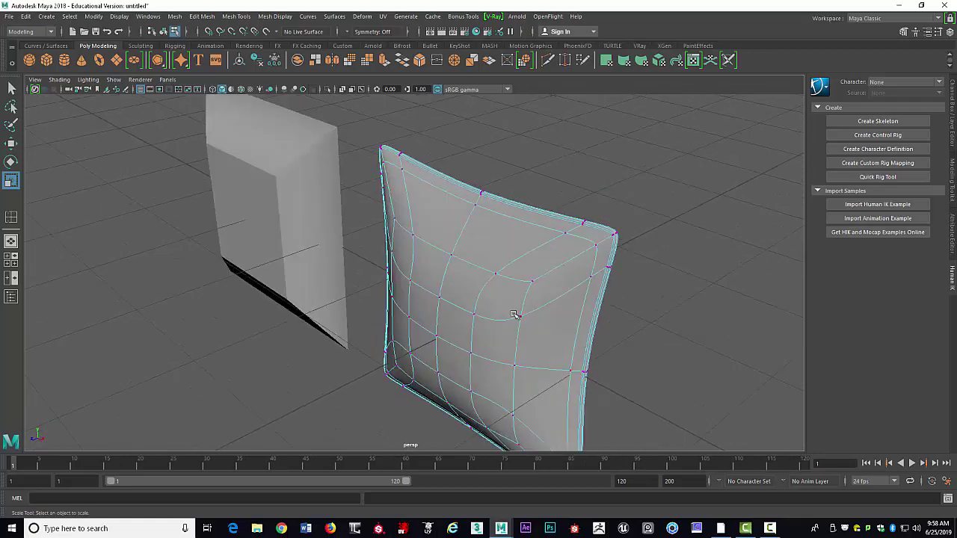
pyautogui.click(475, 317)
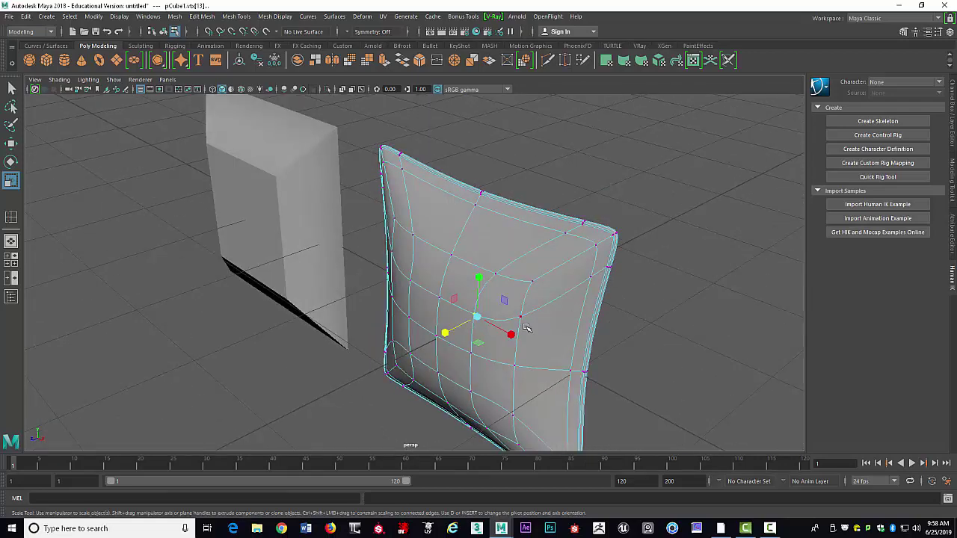
pyautogui.press('w')
pyautogui.keyDown('alt'); pyautogui.moveTo(703, 294); pyautogui.dragTo(609, 352); pyautogui.keyUp('alt')
pyautogui.click(441, 317)
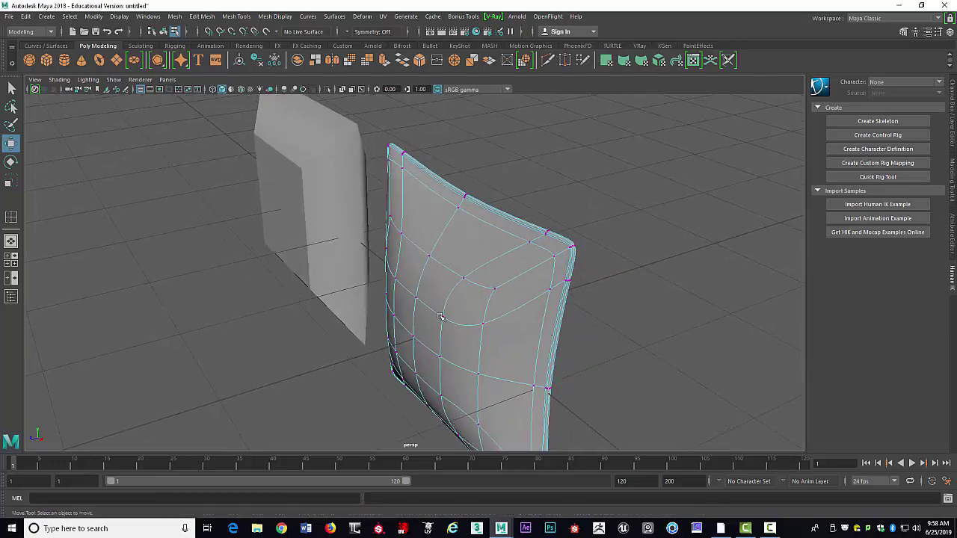
pyautogui.click(442, 319)
pyautogui.keyDown('alt'); pyautogui.moveTo(442, 319); pyautogui.dragTo(465, 296); pyautogui.keyUp('alt')
pyautogui.click(463, 302)
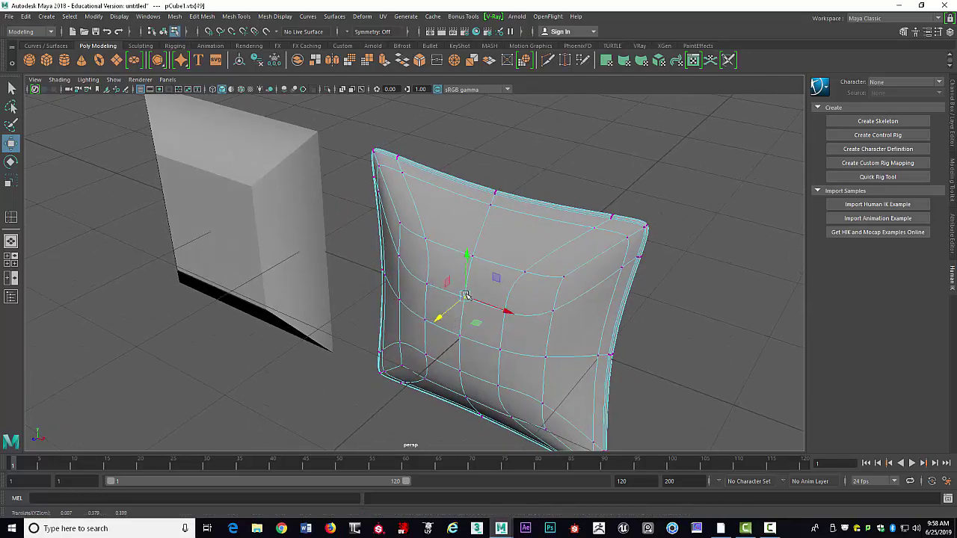
# Step: Move individual vertices along the inner grid's top row slightly along Z to make the front face irregular
pyautogui.click(471, 259)
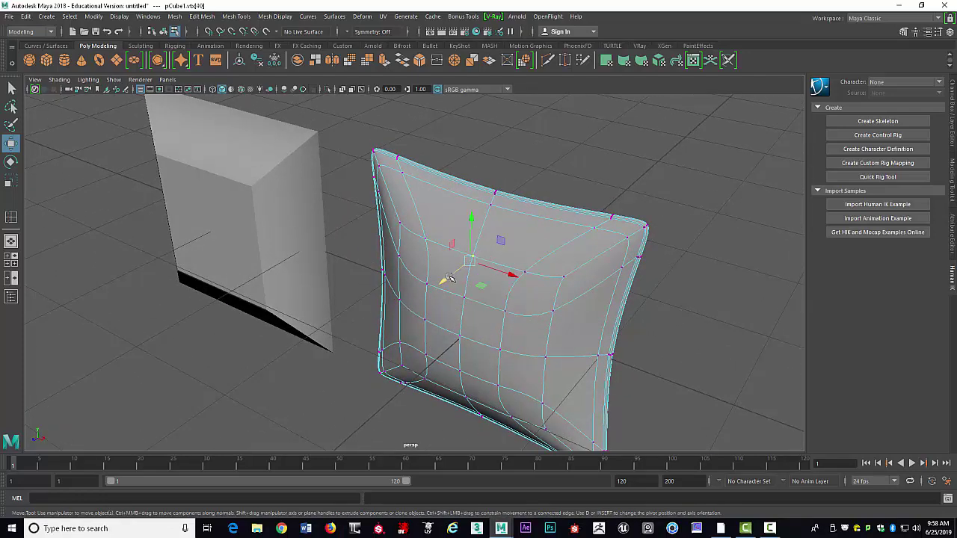
pyautogui.moveTo(449, 278); pyautogui.dragTo(453, 276, button='middle')
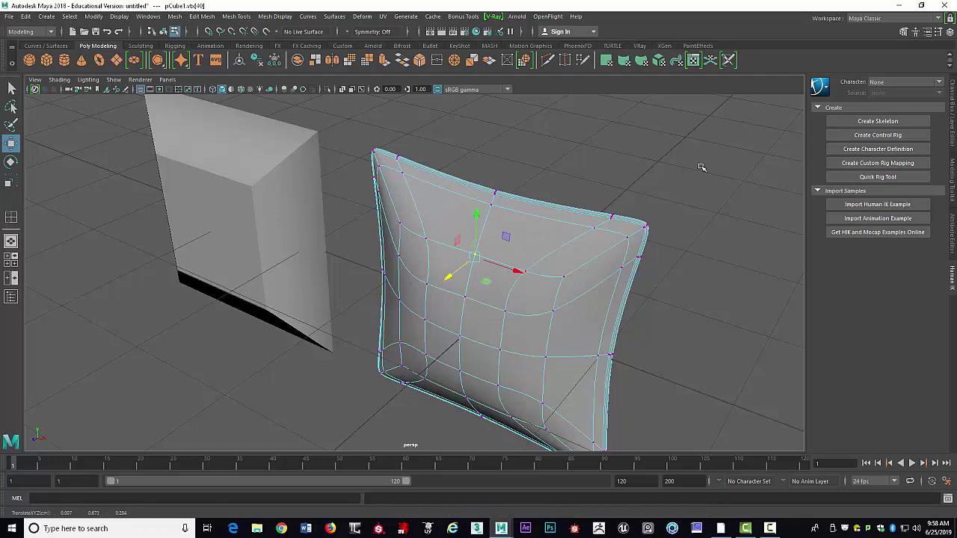
pyautogui.keyDown('alt'); pyautogui.moveTo(701, 166); pyautogui.dragTo(689, 179); pyautogui.keyUp('alt')
pyautogui.click(661, 180)
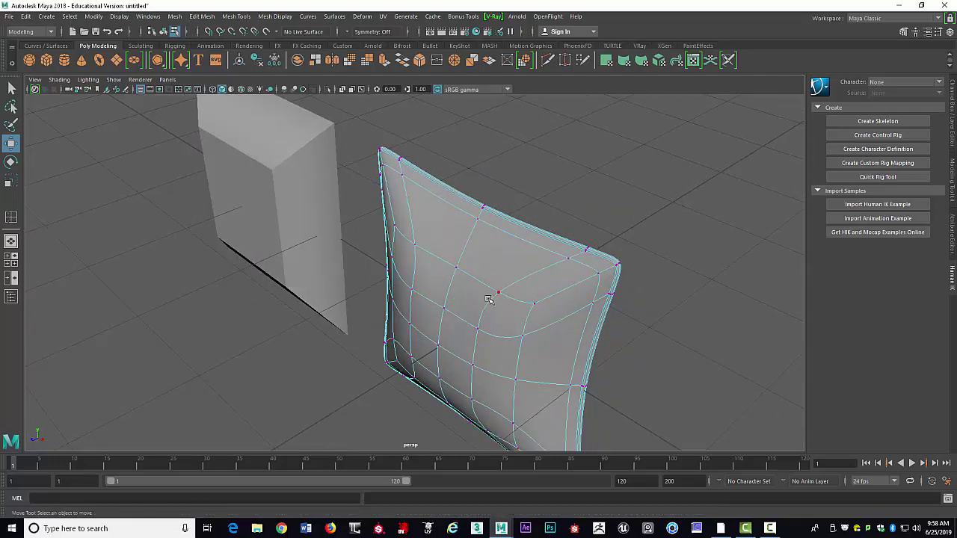
pyautogui.click(475, 307)
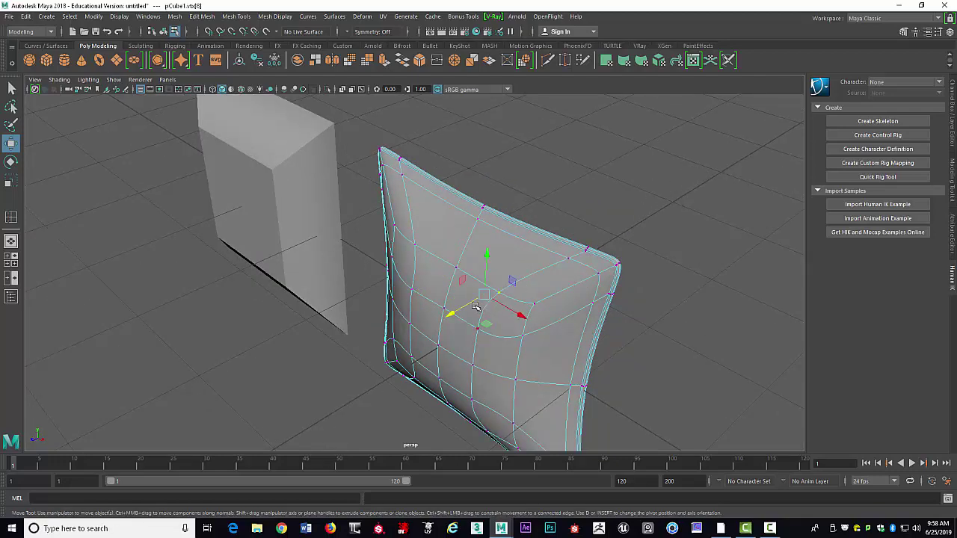
pyautogui.click(527, 308)
pyautogui.moveTo(502, 323); pyautogui.dragTo(508, 319)
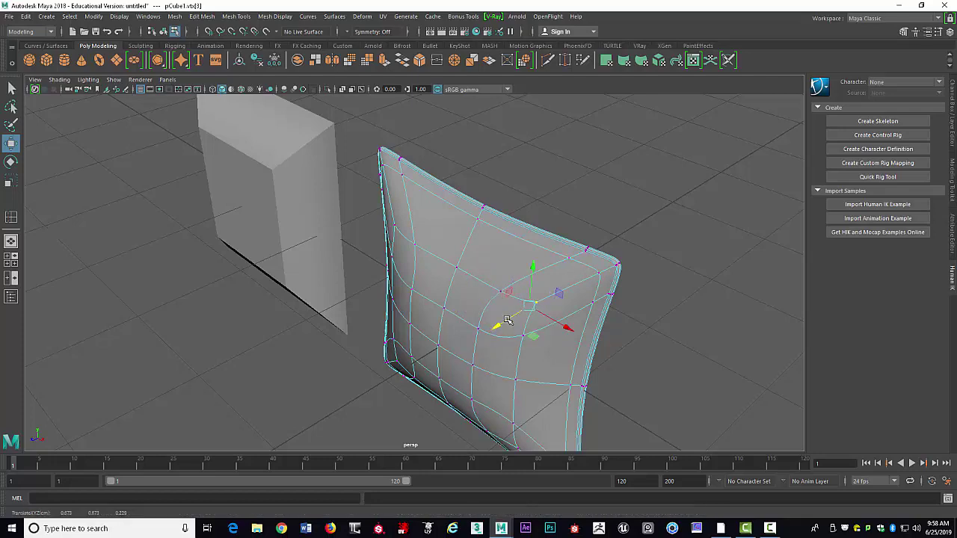
pyautogui.click(413, 253)
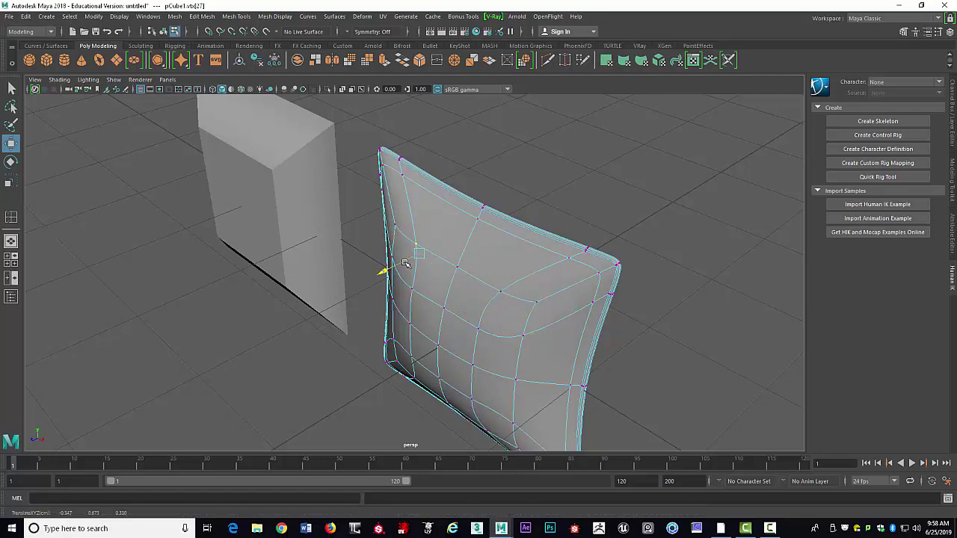
# Step: Nudge vertices in the front face's middle row, including the center vertex, individually along Z
pyautogui.keyDown('alt'); pyautogui.moveTo(511, 217); pyautogui.dragTo(493, 291); pyautogui.keyUp('alt')
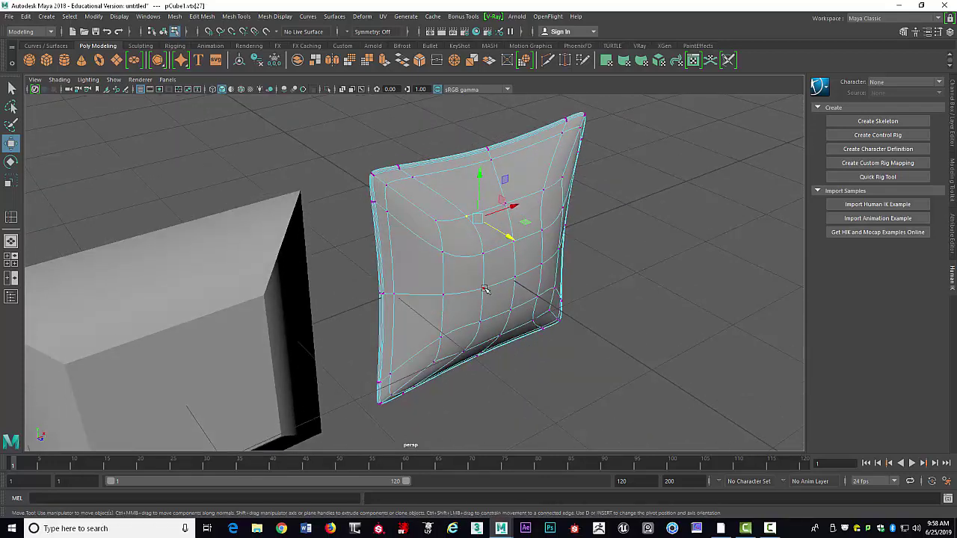
pyautogui.click(483, 289)
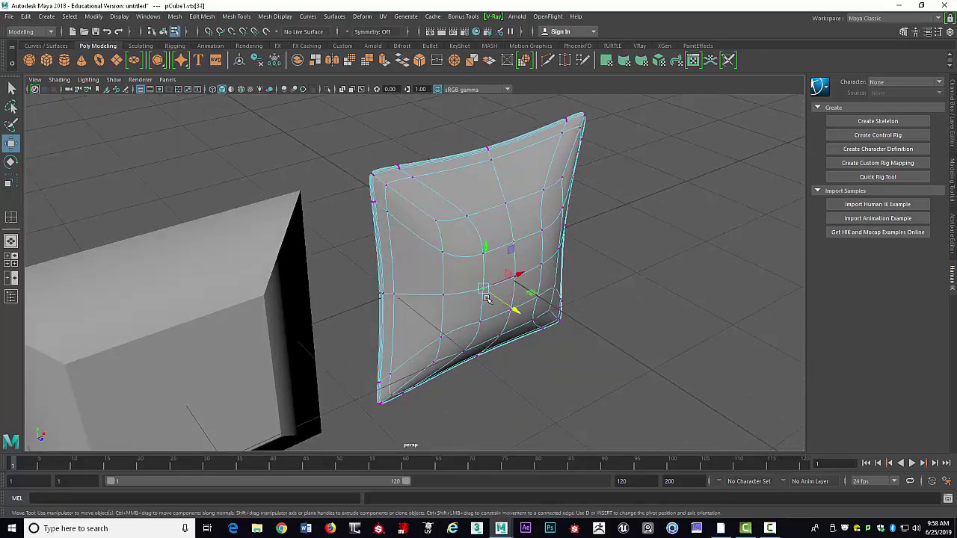
pyautogui.click(441, 294)
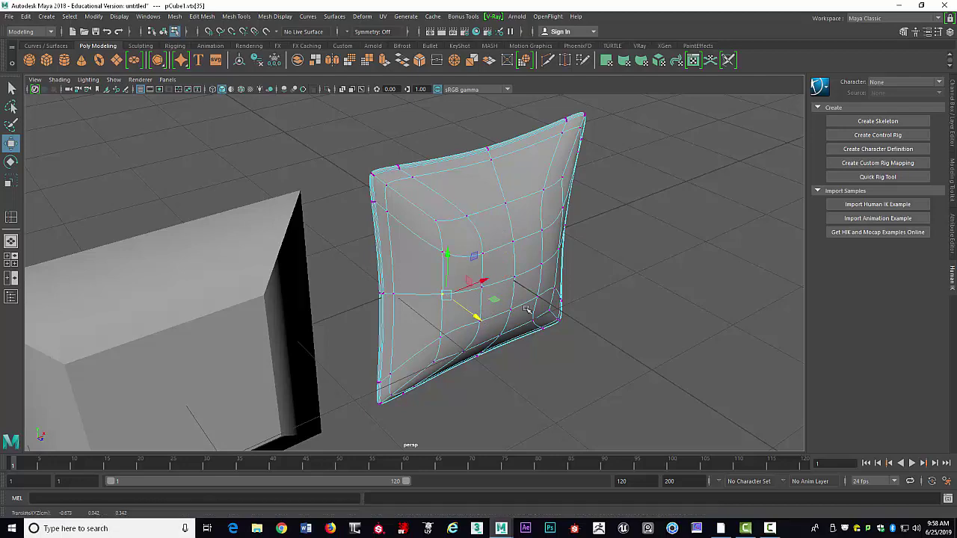
pyautogui.keyDown('alt'); pyautogui.moveTo(542, 301); pyautogui.dragTo(607, 281); pyautogui.keyUp('alt')
pyautogui.click(655, 290)
pyautogui.click(515, 291)
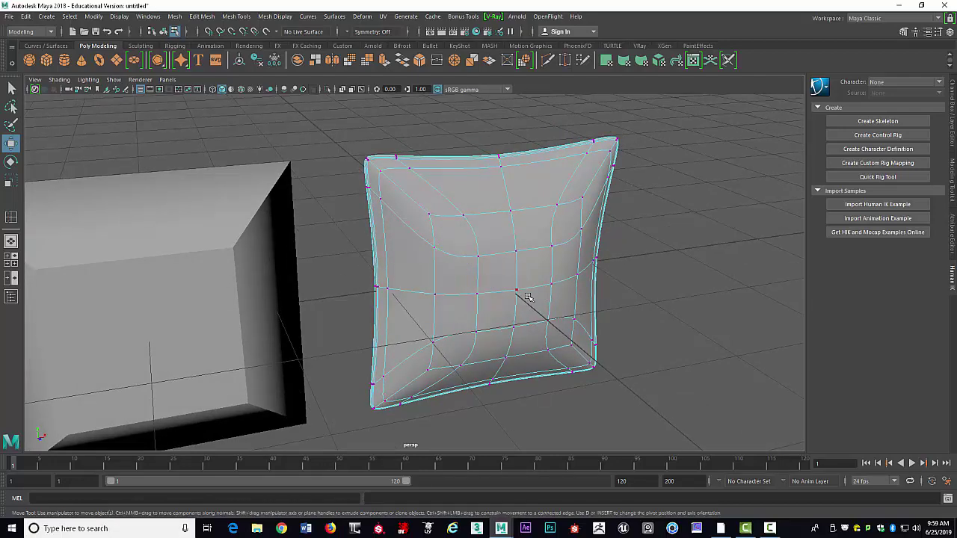
pyautogui.keyDown('alt'); pyautogui.moveTo(515, 290); pyautogui.dragTo(604, 322); pyautogui.keyUp('alt')
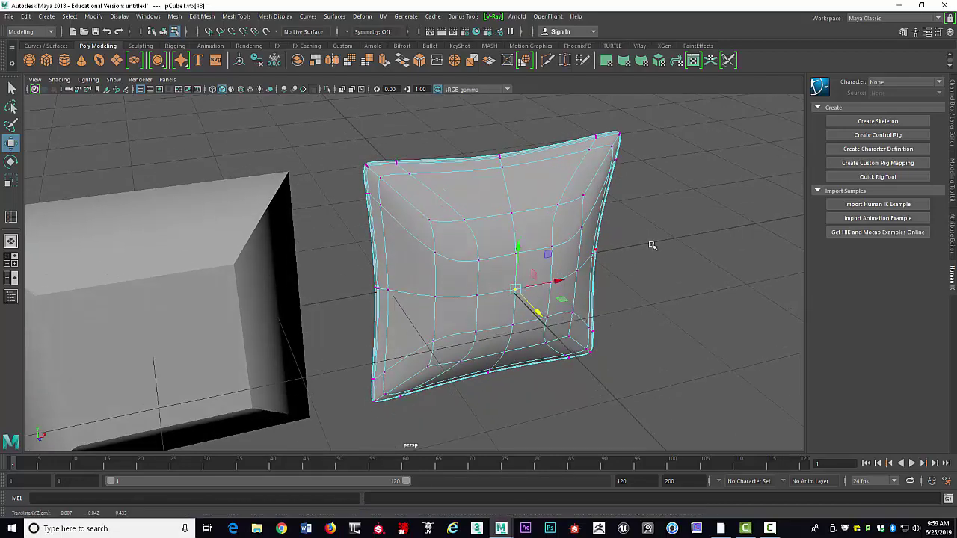
# Step: Select the vertices of the pillow's upper-right corner, lower them along Y and shift them slightly outward along X
pyautogui.keyDown('alt'); pyautogui.moveTo(651, 246); pyautogui.dragTo(540, 191); pyautogui.keyUp('alt')
pyautogui.moveTo(580, 215); pyautogui.dragTo(587, 224)
pyautogui.moveTo(568, 151); pyautogui.dragTo(568, 163)
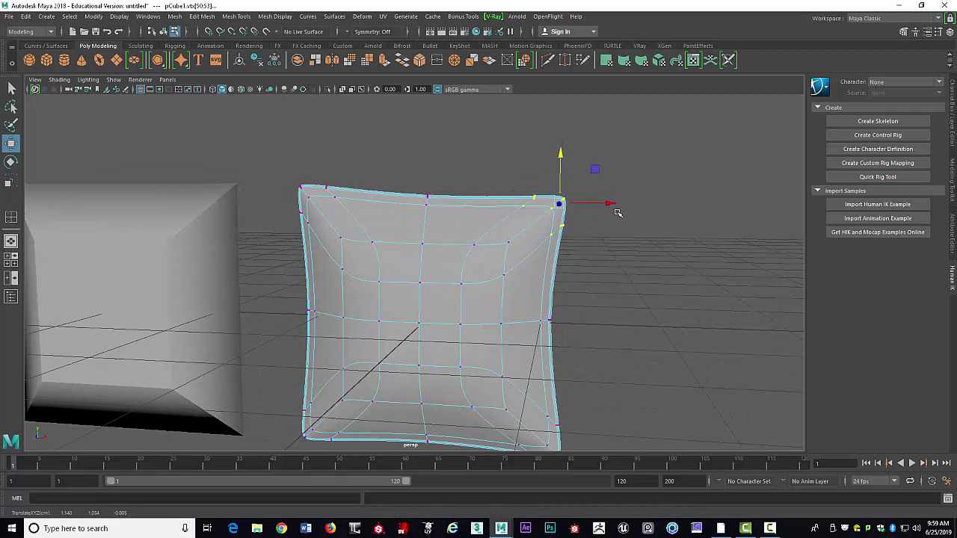
pyautogui.moveTo(614, 204); pyautogui.dragTo(620, 205)
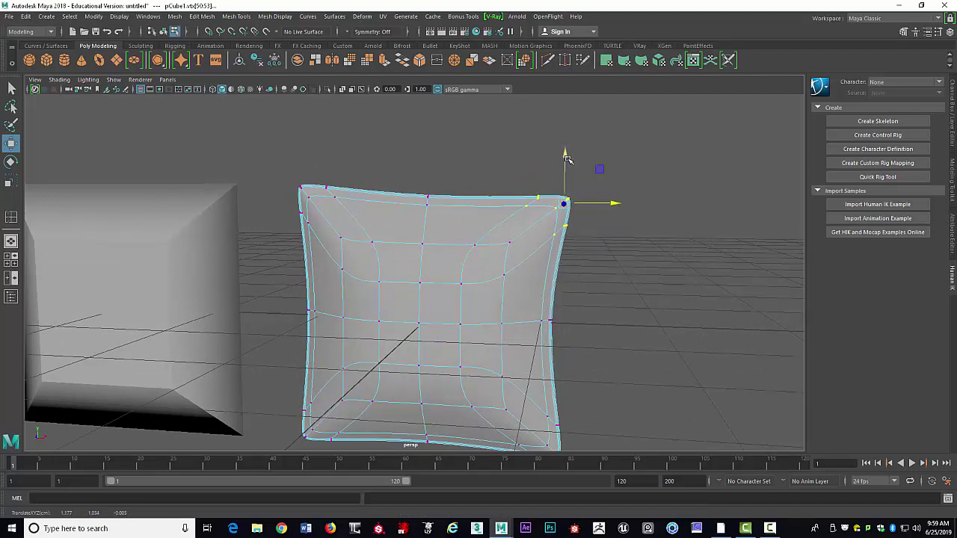
pyautogui.moveTo(567, 158); pyautogui.dragTo(566, 168)
# Step: Raise the vertices of the pillow's lower-right corner along Y and shift those of its lower-left corner along X
pyautogui.keyDown('alt'); pyautogui.moveTo(543, 203); pyautogui.dragTo(548, 349); pyautogui.keyUp('alt')
pyautogui.moveTo(490, 334); pyautogui.dragTo(598, 412)
pyautogui.moveTo(552, 340); pyautogui.dragTo(552, 331)
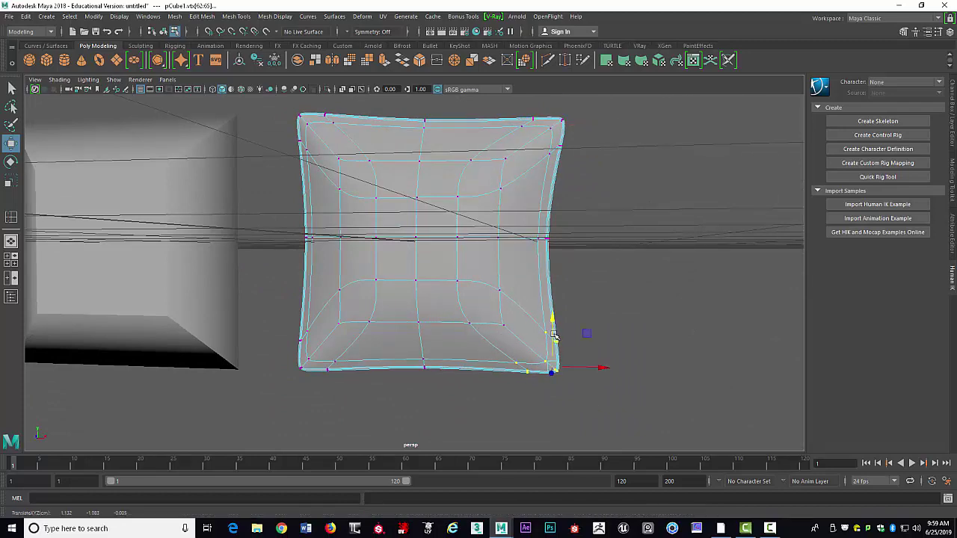
pyautogui.keyDown('alt'); pyautogui.moveTo(200, 348); pyautogui.dragTo(234, 346); pyautogui.keyUp('alt')
pyautogui.moveTo(324, 383); pyautogui.dragTo(337, 368)
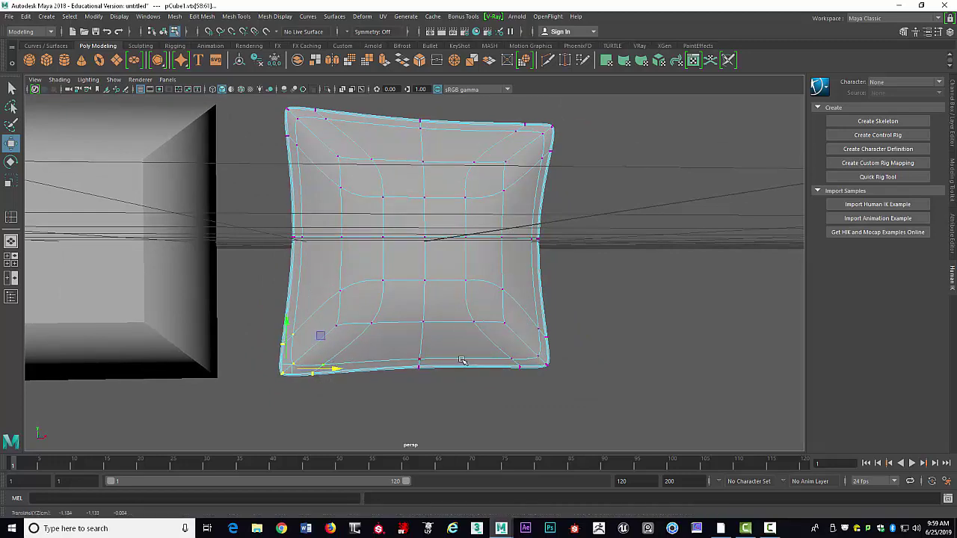
pyautogui.keyDown('alt'); pyautogui.moveTo(461, 358); pyautogui.dragTo(452, 357); pyautogui.keyUp('alt')
pyautogui.keyDown('alt'); pyautogui.moveTo(410, 248); pyautogui.dragTo(457, 226); pyautogui.keyUp('alt')
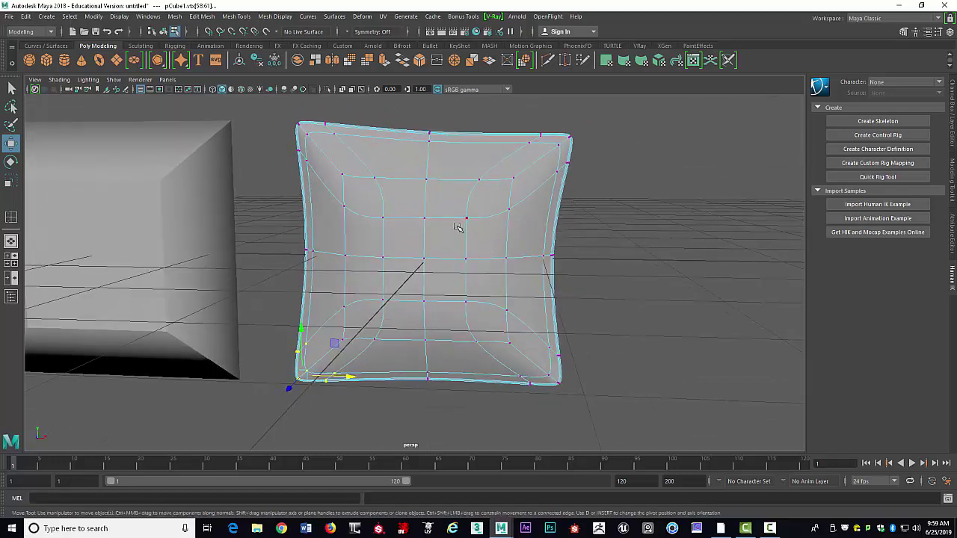
pyautogui.moveTo(457, 226); pyautogui.dragTo(453, 292, button='right')
pyautogui.keyDown('alt'); pyautogui.moveTo(639, 299); pyautogui.dragTo(466, 264); pyautogui.keyUp('alt')
pyautogui.scroll(2, 568, 319)
pyautogui.hotkey('ctrl', 'z')
pyautogui.keyDown('alt'); pyautogui.moveTo(598, 340); pyautogui.dragTo(661, 306); pyautogui.keyUp('alt')
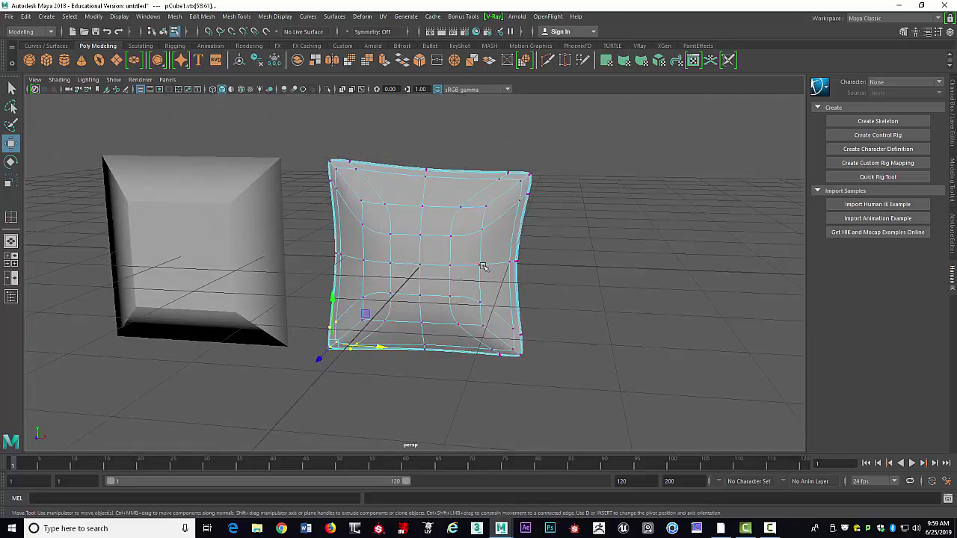
# Step: Display the pillow unsmoothed in object mode and place a duplicate of it about 2.86 units away along X
pyautogui.moveTo(453, 250); pyautogui.dragTo(468, 304, button='right')
pyautogui.keyDown('alt'); pyautogui.moveTo(497, 303); pyautogui.dragTo(515, 305); pyautogui.keyUp('alt')
pyautogui.press('1')
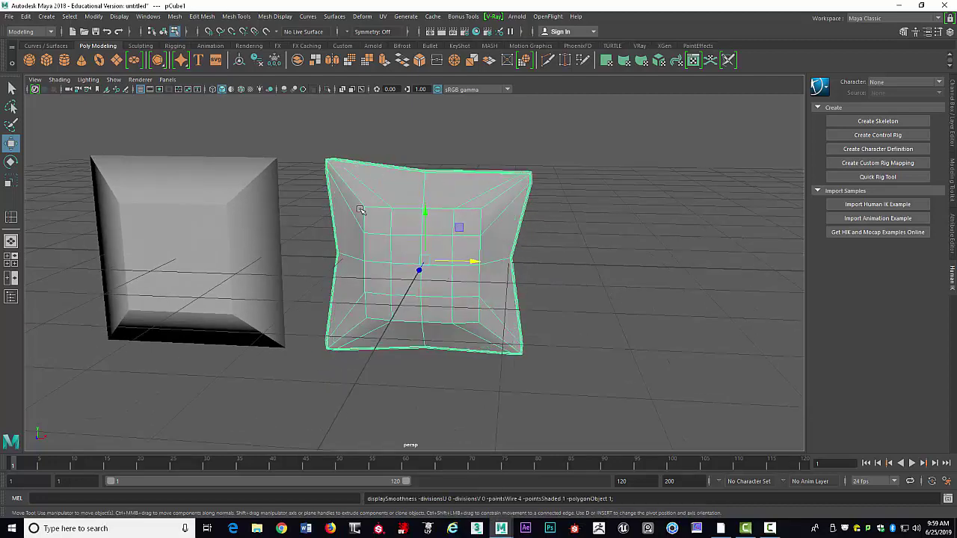
pyautogui.keyDown('alt'); pyautogui.moveTo(470, 216); pyautogui.dragTo(731, 299); pyautogui.keyUp('alt')
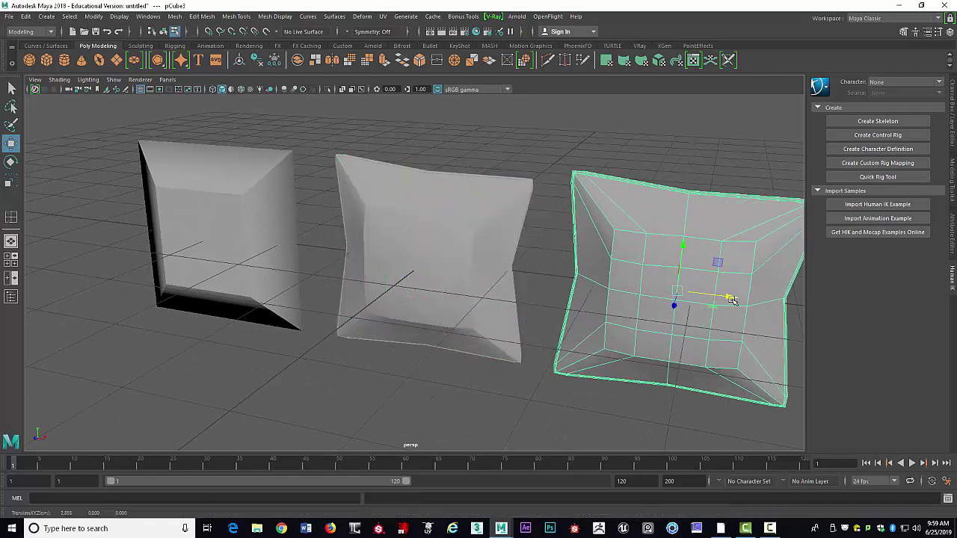
# Step: Smooth the duplicated pillow's mesh with exponential divisions and OpenSubdiv Catmull-Clark subdivision, adjusting the division levels
pyautogui.press('space')
pyautogui.click(452, 243)
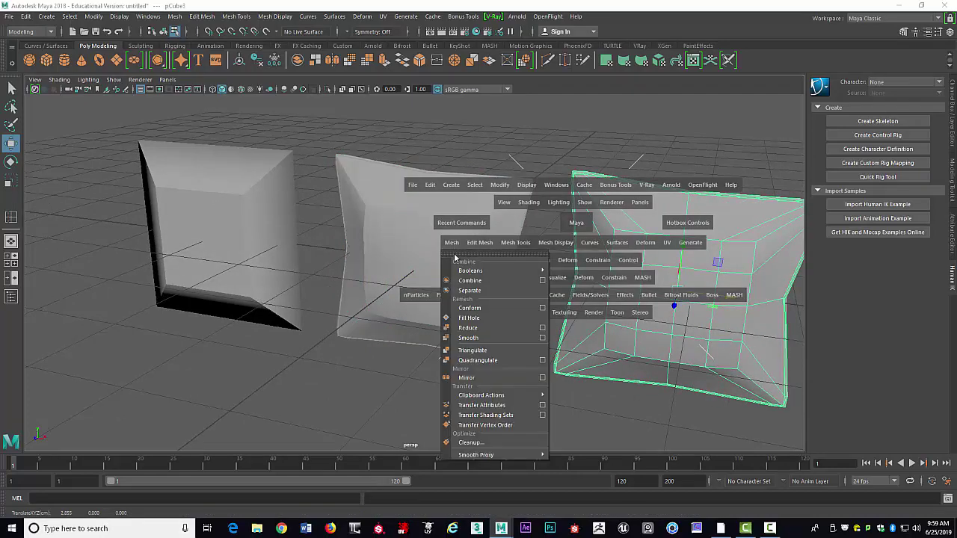
pyautogui.click(542, 337)
pyautogui.doubleClick(611, 197)
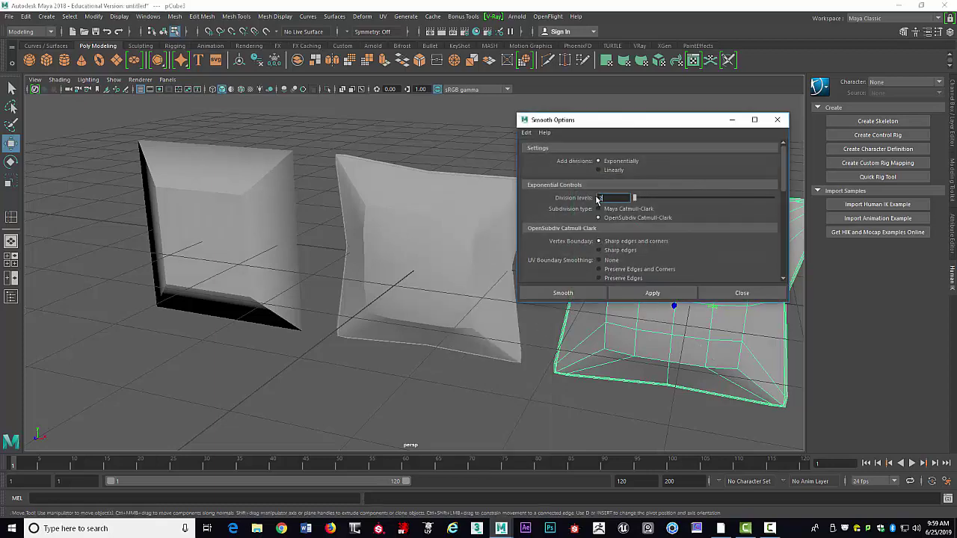
pyautogui.click(583, 294)
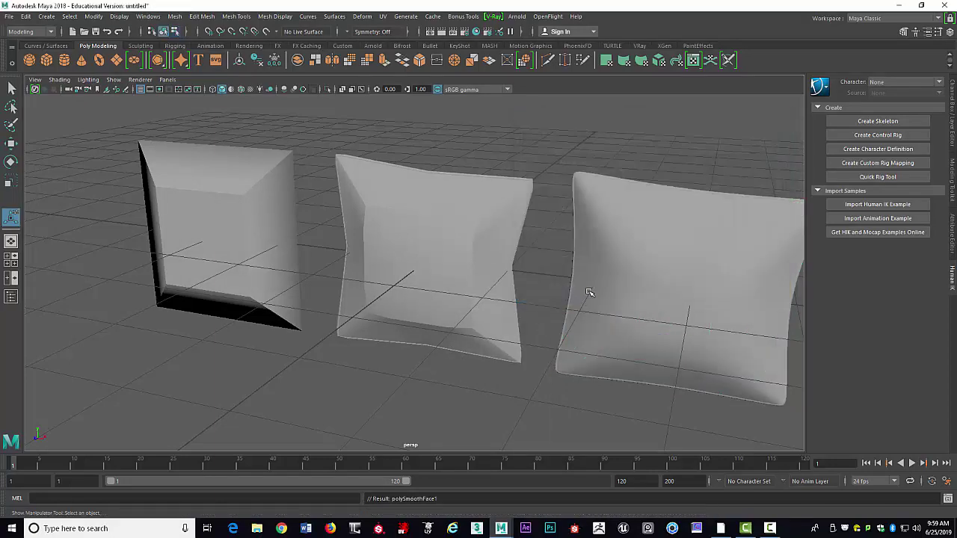